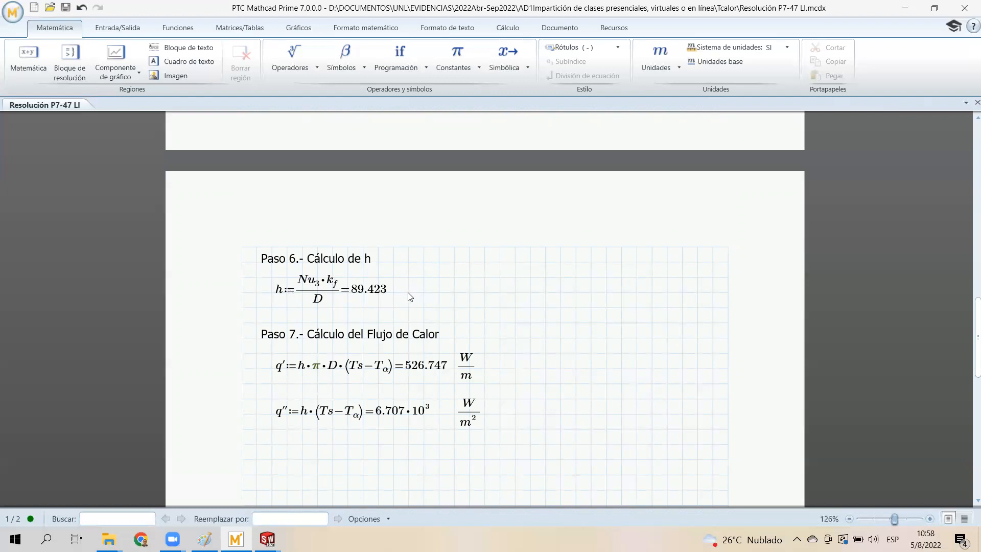
- Review the worksheet's calculations of h, q′ and q″, comparing q′ with the solution given in the problem statement
scroll(409, 296, "down", 1)
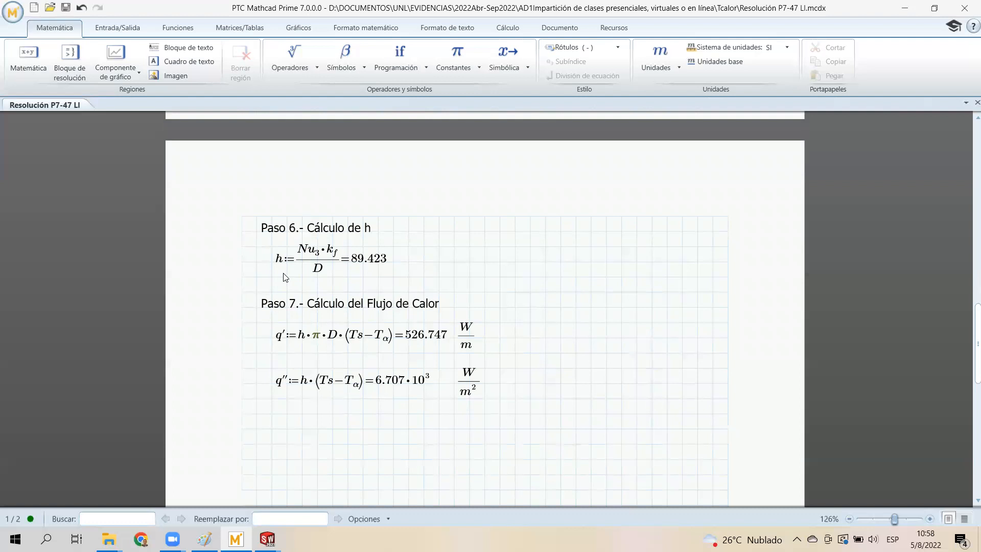
scroll(278, 287, "down", 1)
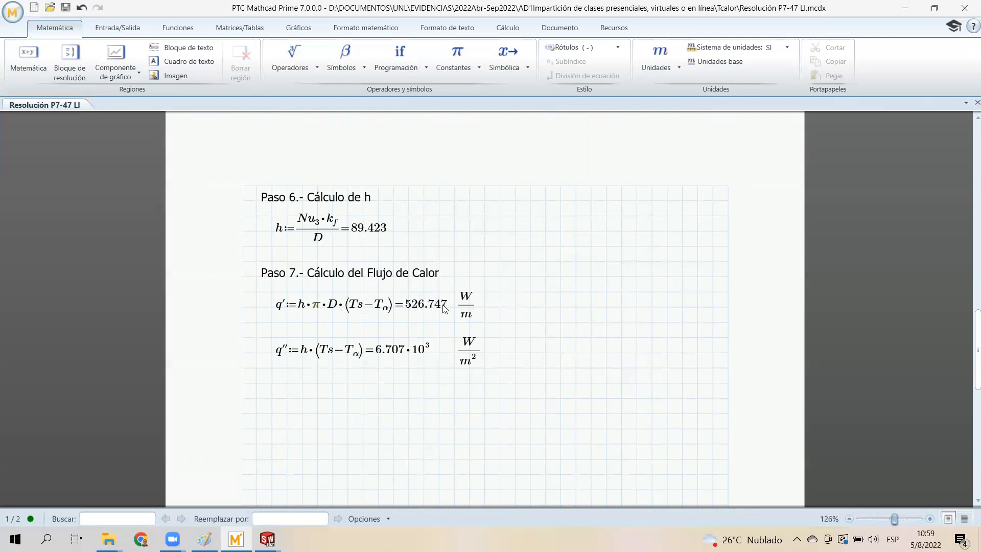
scroll(444, 308, "up", 10)
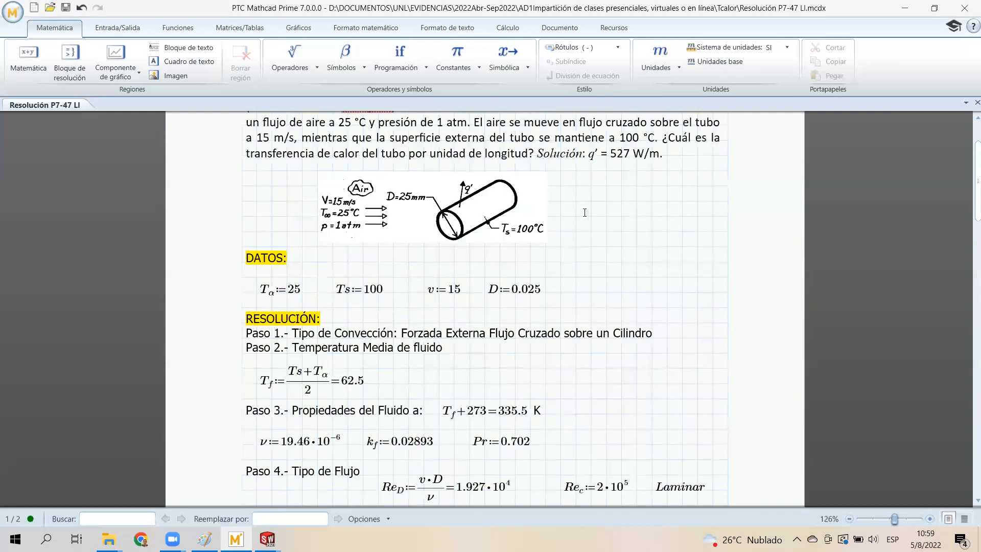
scroll(585, 213, "up", 3)
left_click_drag(553, 245, 662, 245)
scroll(461, 296, "down", 9)
scroll(462, 296, "down", 20)
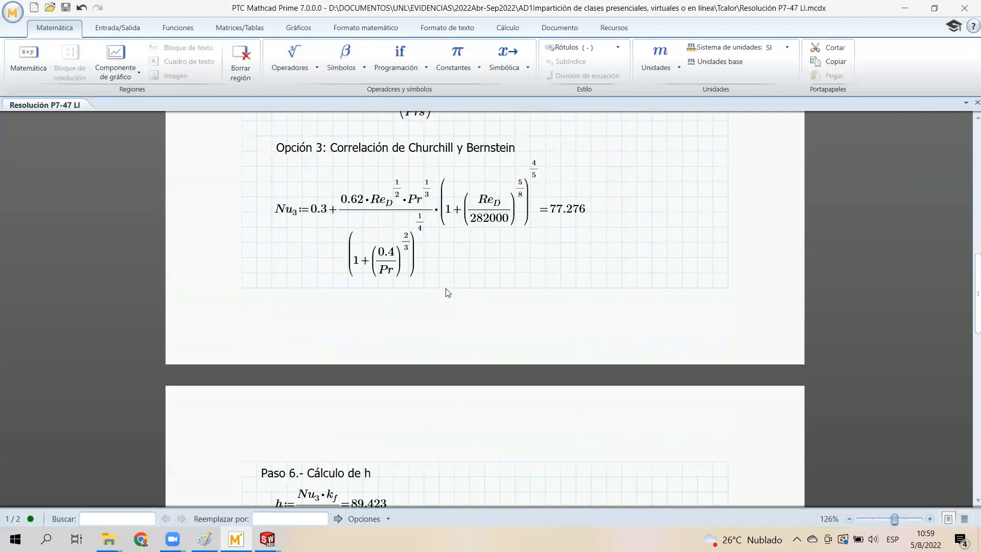
scroll(437, 302, "down", 1)
scroll(434, 294, "up", 1)
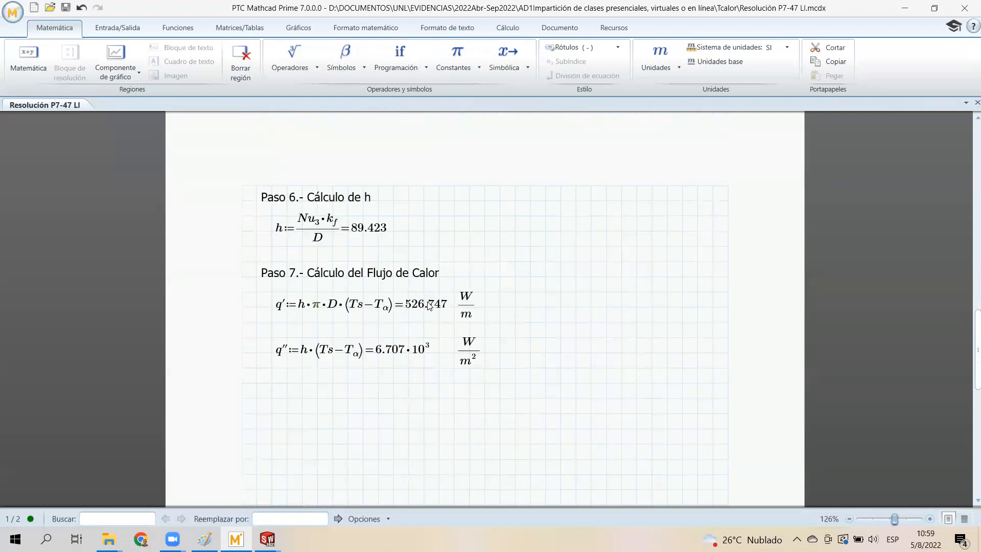
scroll(431, 305, "down", 1)
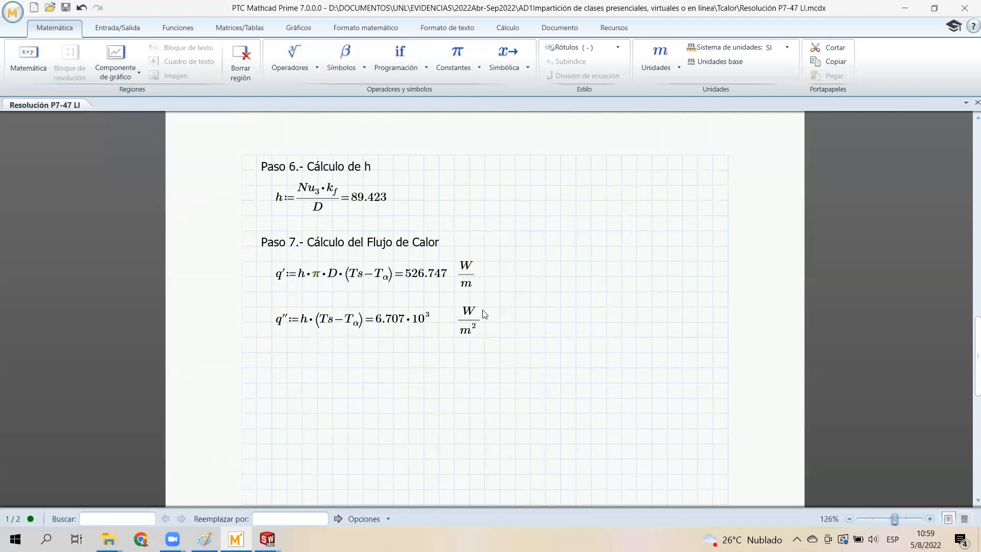
scroll(415, 307, "down", 1)
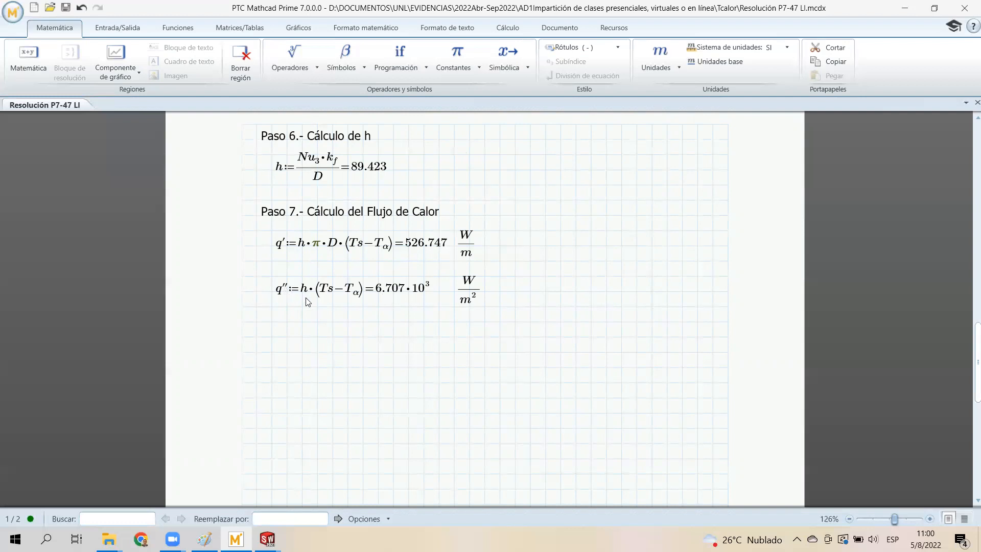
scroll(347, 315, "up", 3)
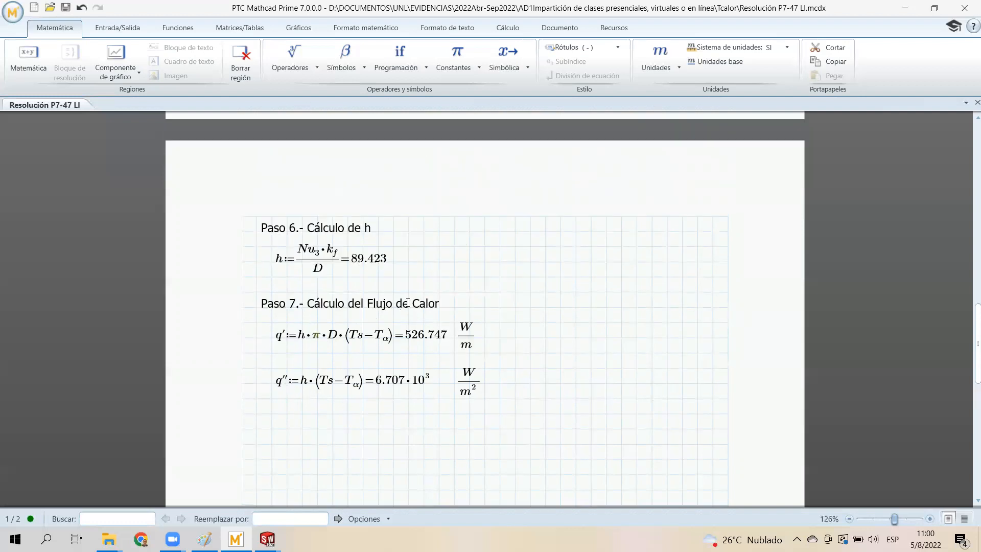
- Switch to the BarraCircular1 part in SOLIDWORKS and start a sketch on the Alzado plane
left_click(267, 539)
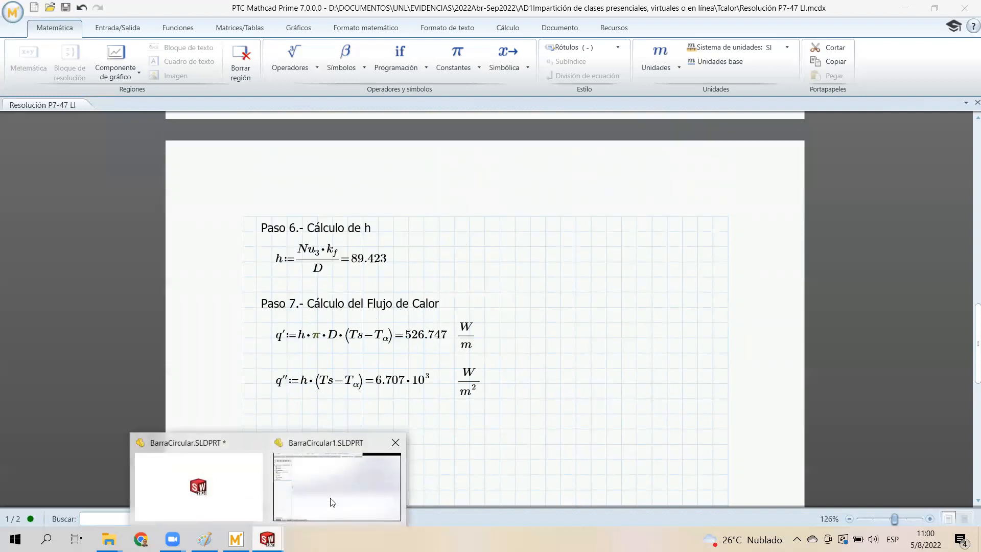
left_click(334, 494)
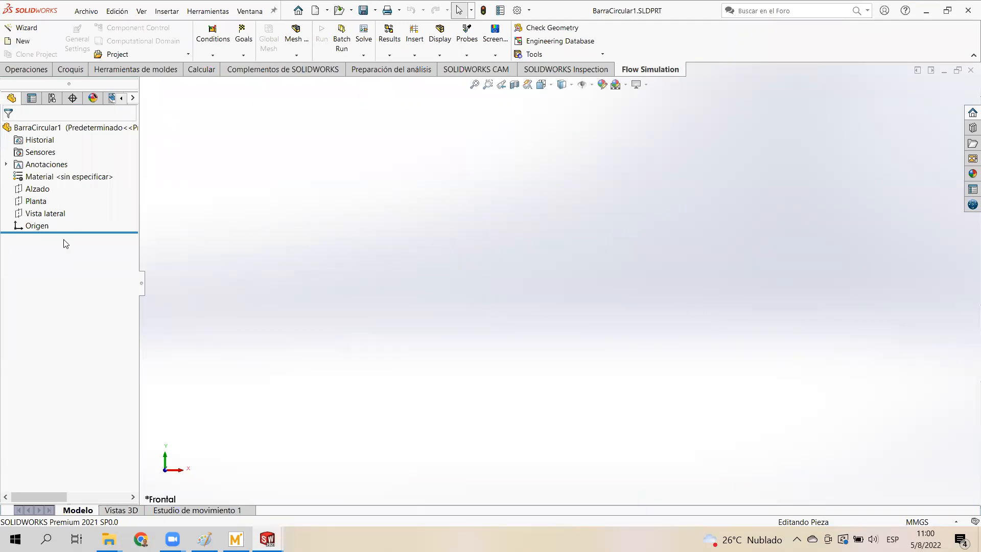
left_click(72, 70)
left_click(18, 36)
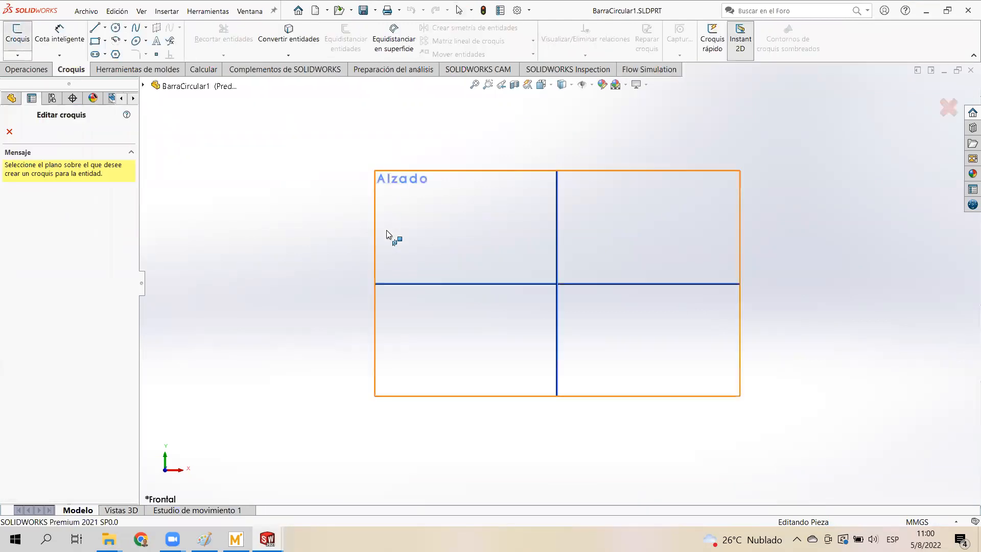
left_click(374, 237)
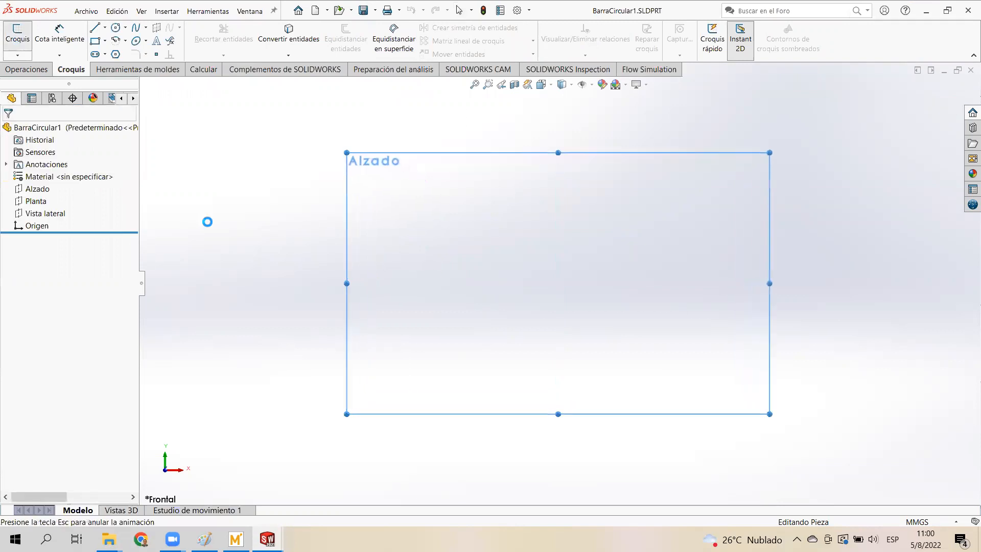
- Sketch a circle centred on the origin and dimension its diameter to 25 mm
left_click(116, 28)
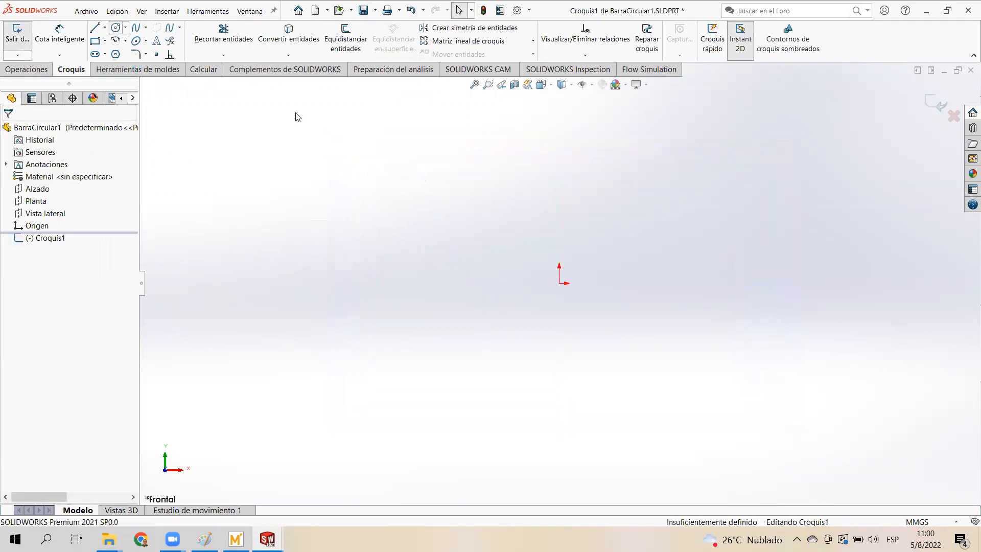
left_click(559, 282)
left_click(502, 250)
left_click(59, 32)
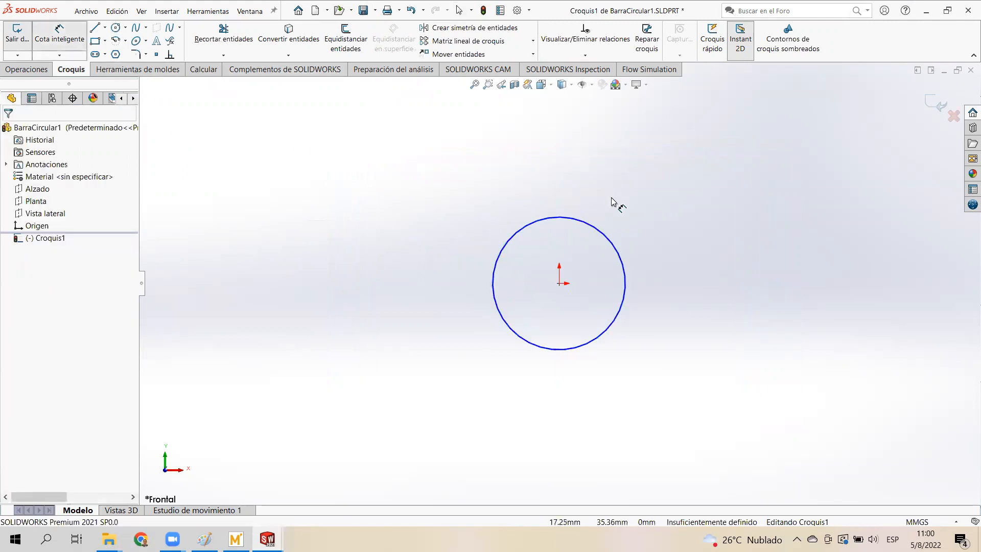
left_click(555, 220)
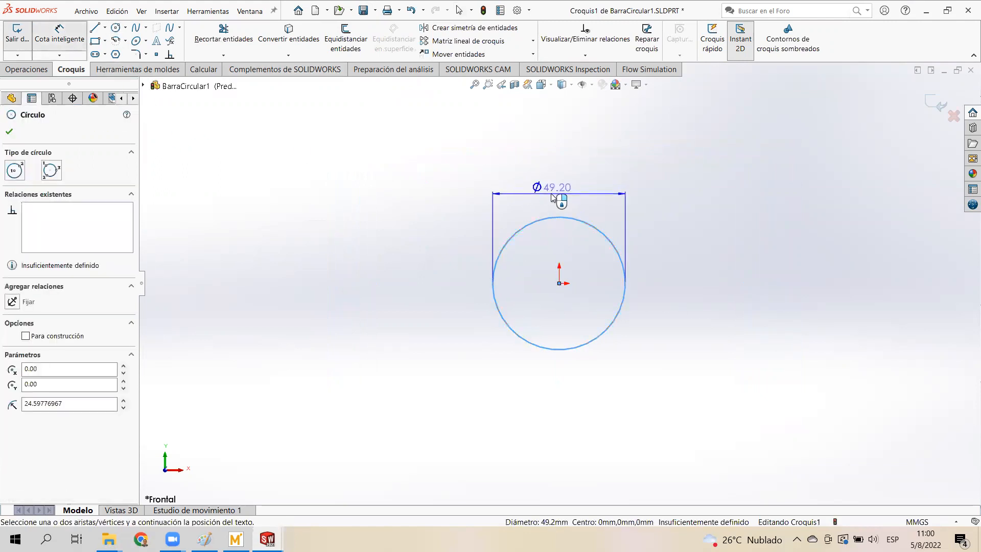
left_click(556, 197)
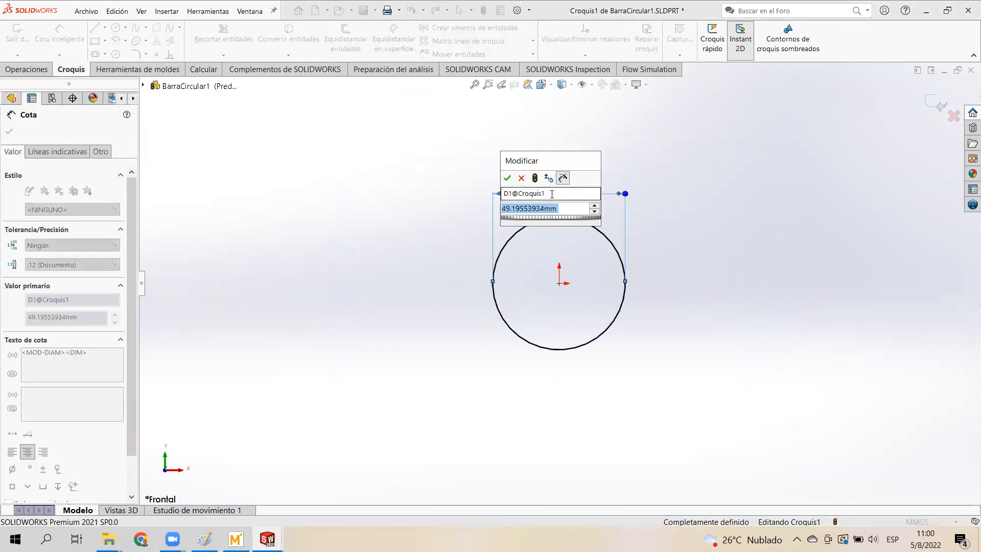
type("25")
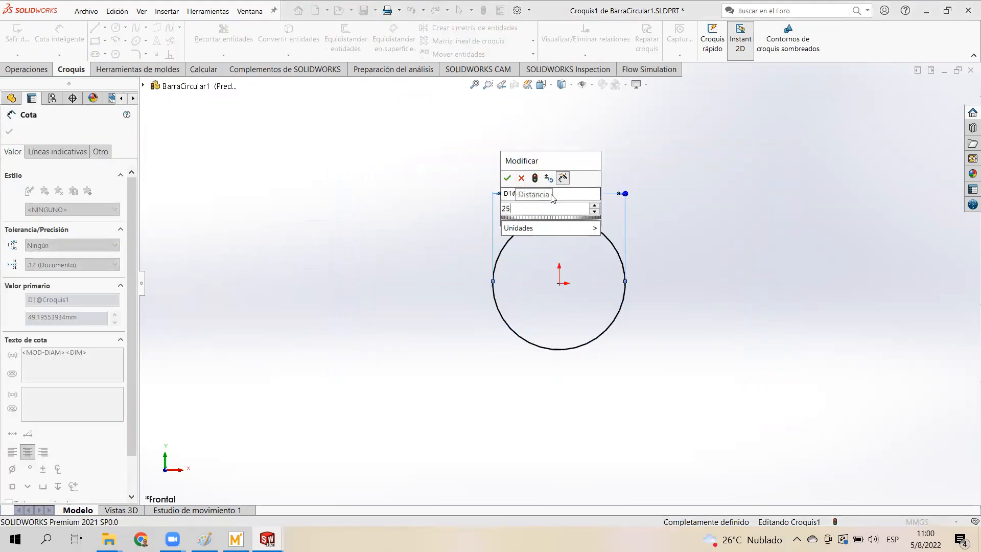
key("Return")
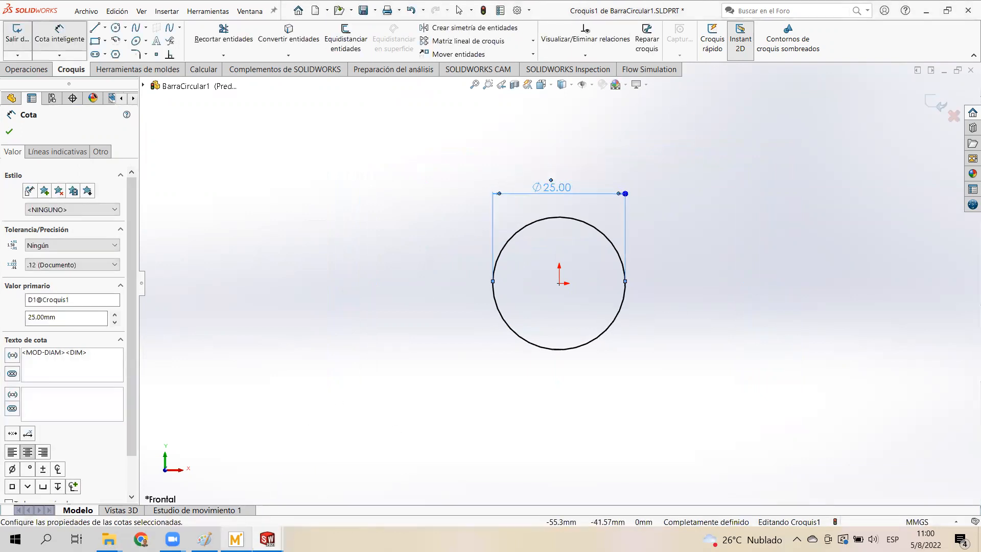
- Check the tube diagram, given data and per-metre heat flow in the Mathcad worksheet, and return to the SOLIDWORKS sketch
left_click(235, 539)
scroll(341, 353, "up", 10)
scroll(339, 361, "up", 8)
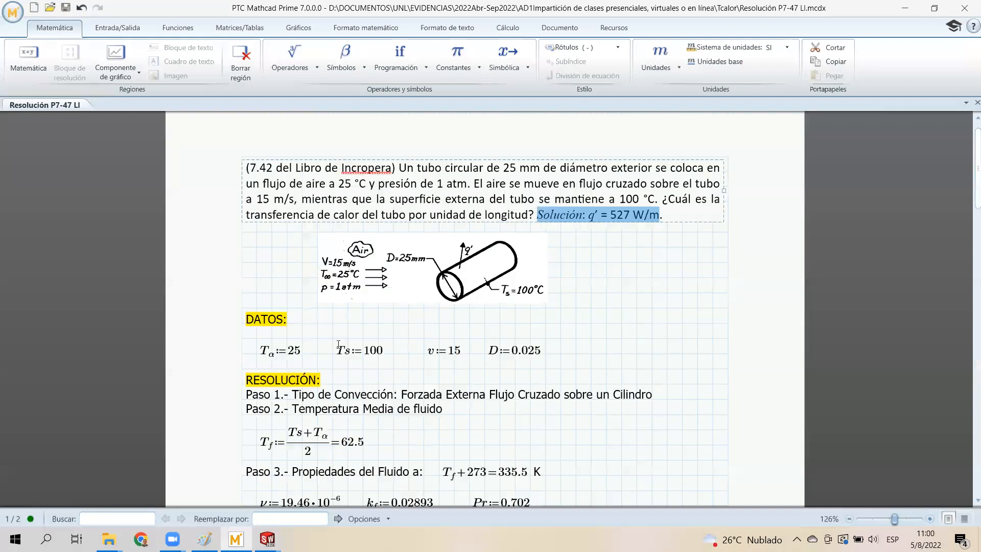
scroll(339, 347, "down", 2)
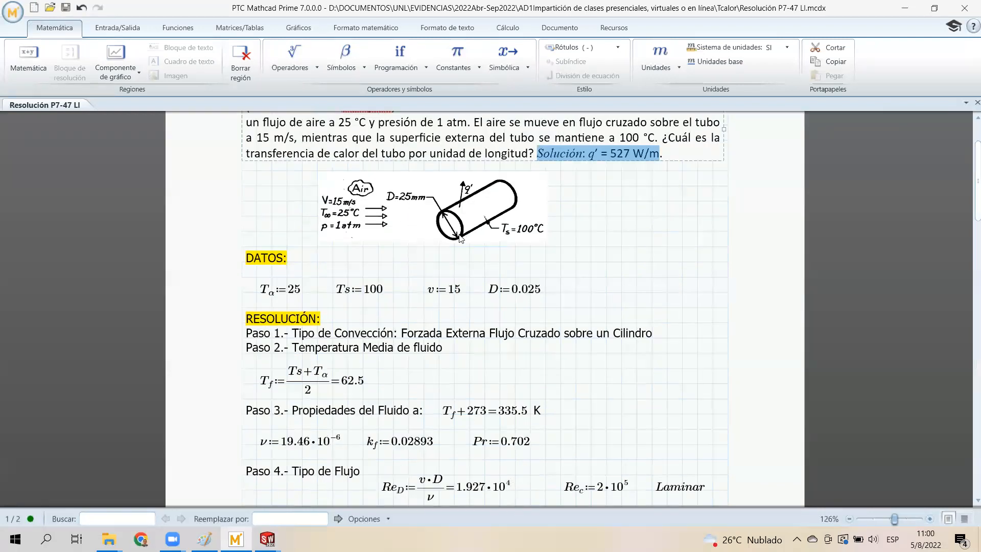
scroll(483, 224, "down", 8)
scroll(419, 358, "down", 10)
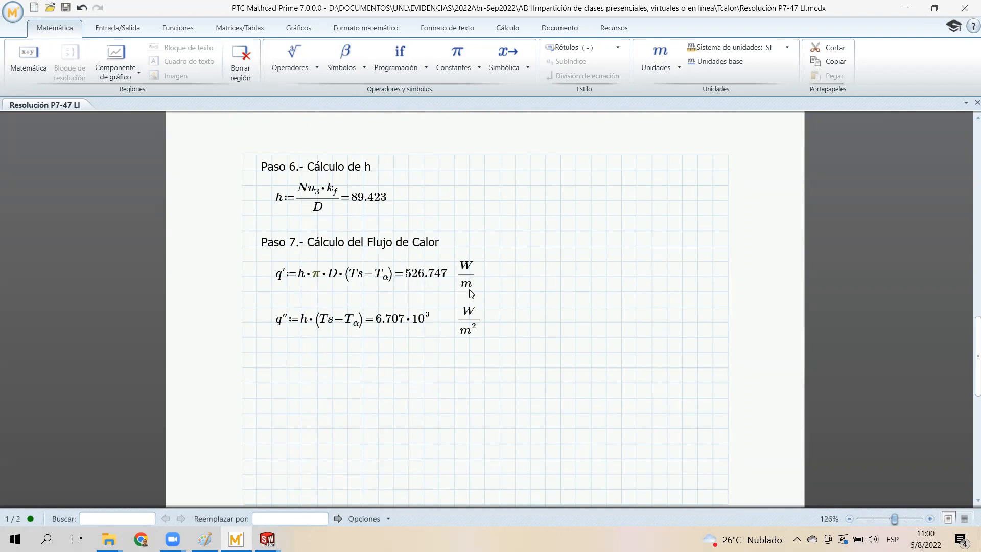
left_click(910, 8)
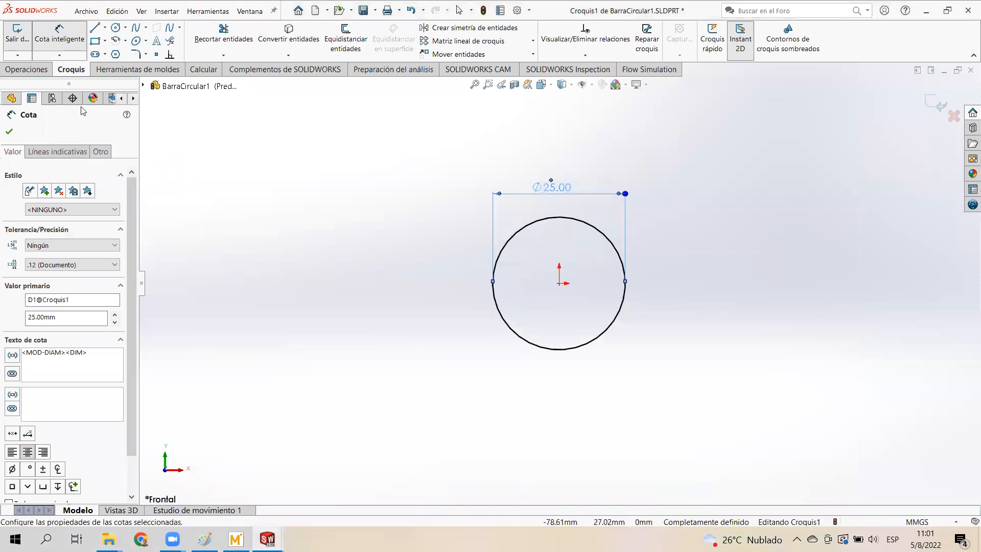
- Extrude the circle 1000 mm with the Plano medio end condition to form the solid bar
left_click(26, 69)
left_click(25, 39)
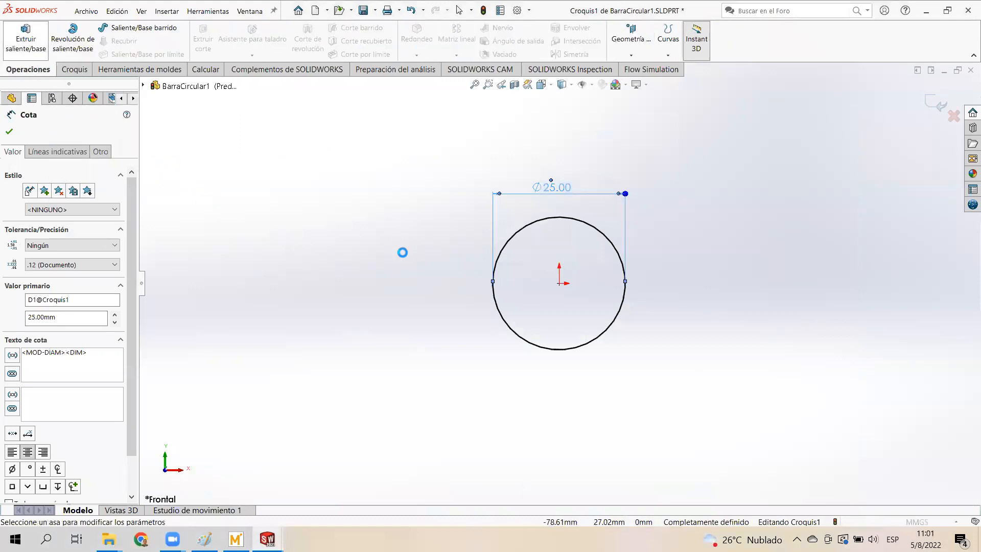
left_click(102, 202)
left_click(79, 259)
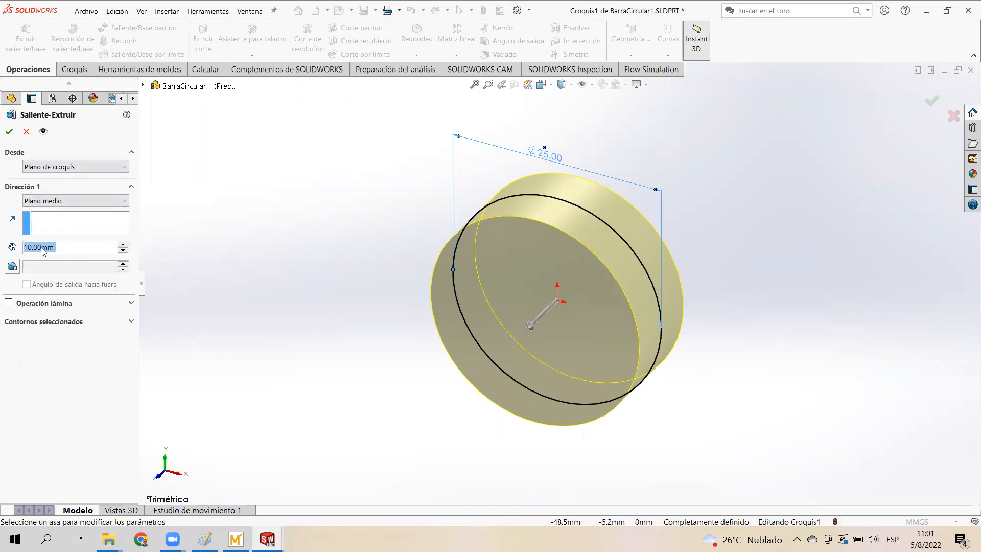
type("1000")
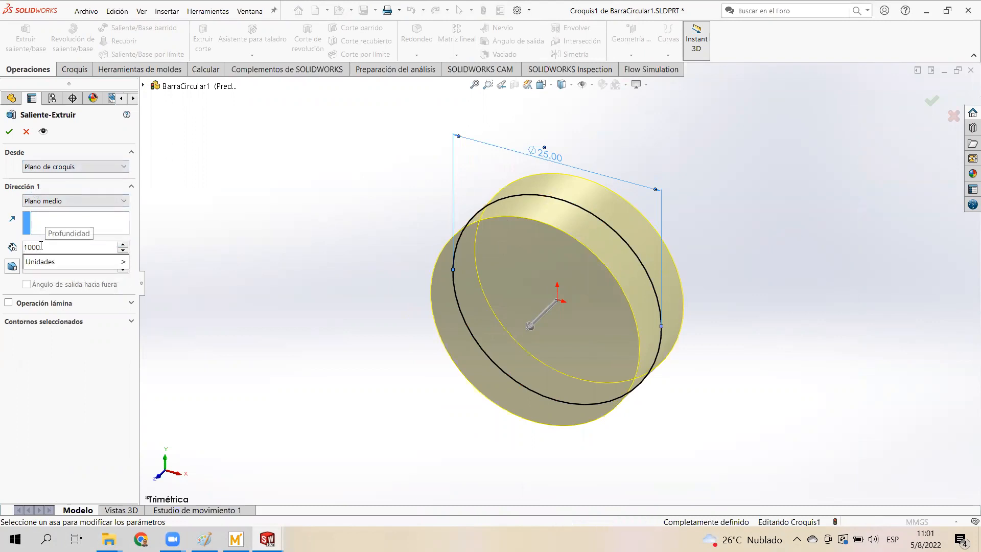
left_click(10, 136)
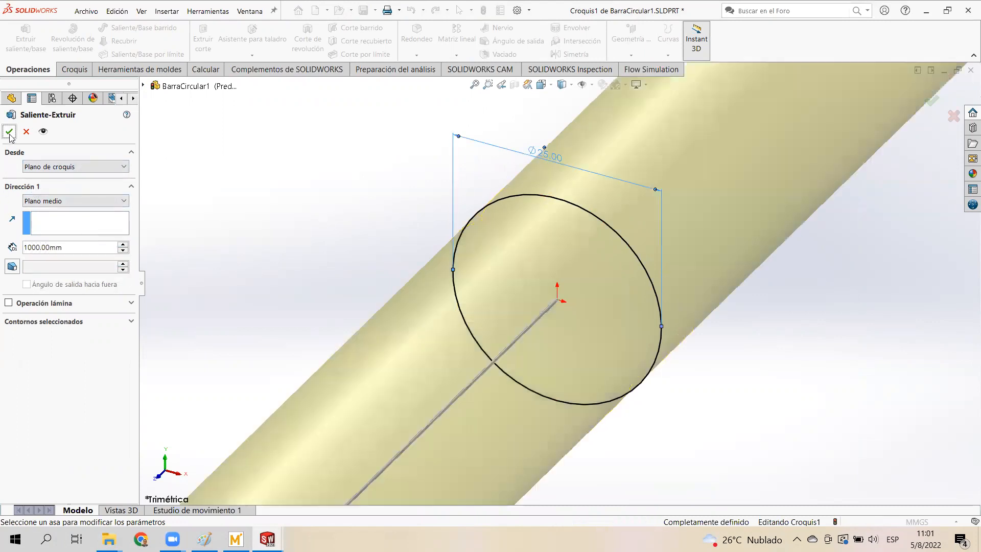
left_click(9, 134)
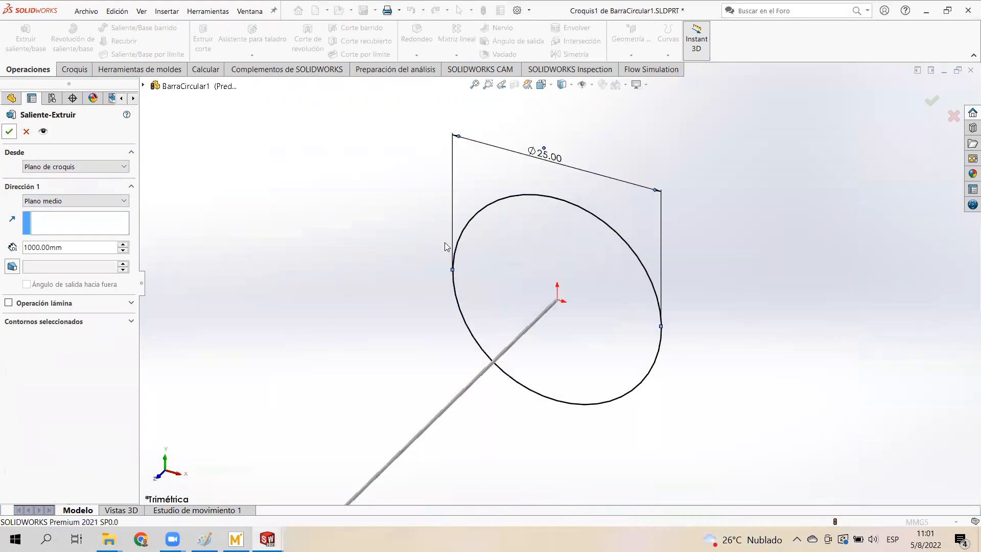
scroll(454, 250, "down", 5)
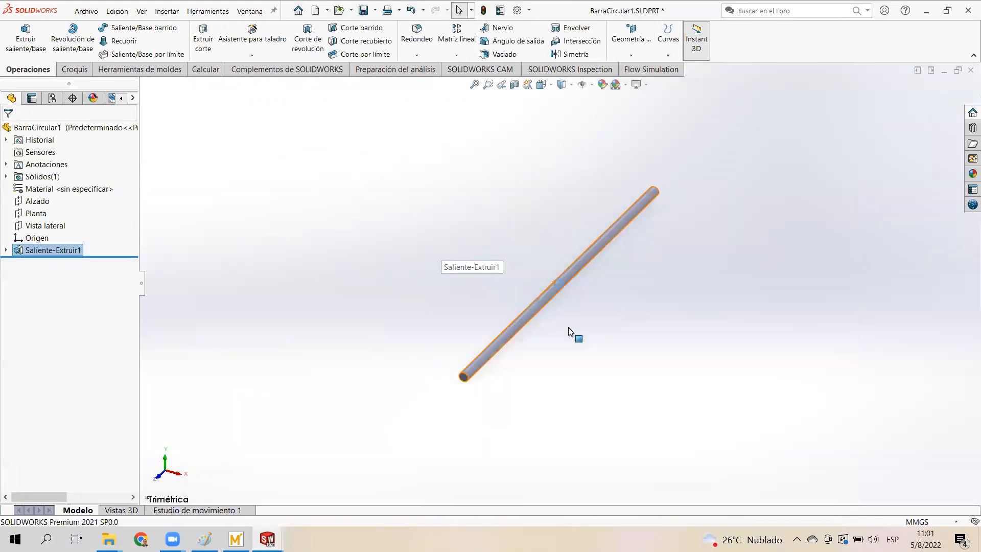
left_click(569, 328)
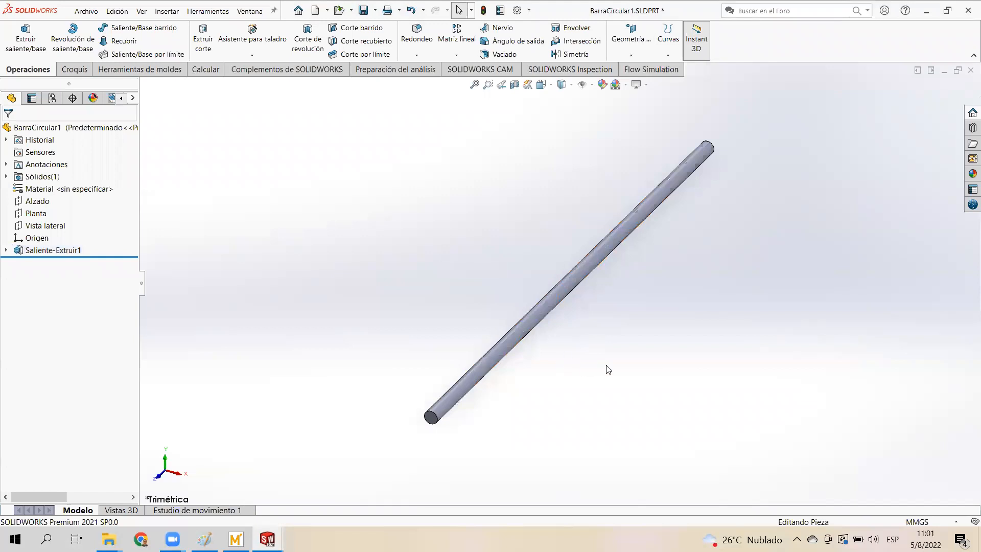
scroll(613, 368, "up", 3)
scroll(650, 357, "down", 2)
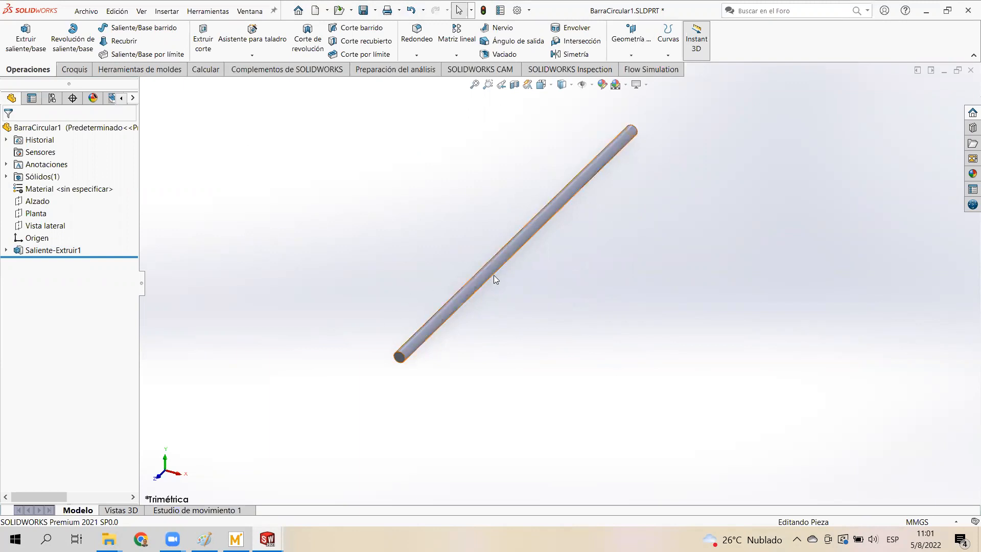
- Save the BarraCircular1 part under its existing name
left_click(88, 12)
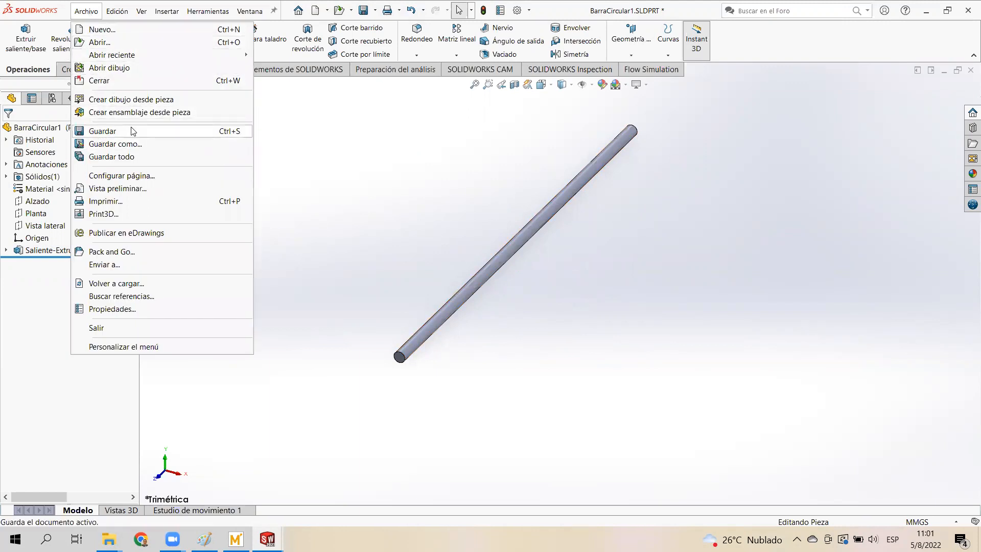
left_click(102, 131)
scroll(610, 229, "up", 2)
scroll(624, 259, "down", 3)
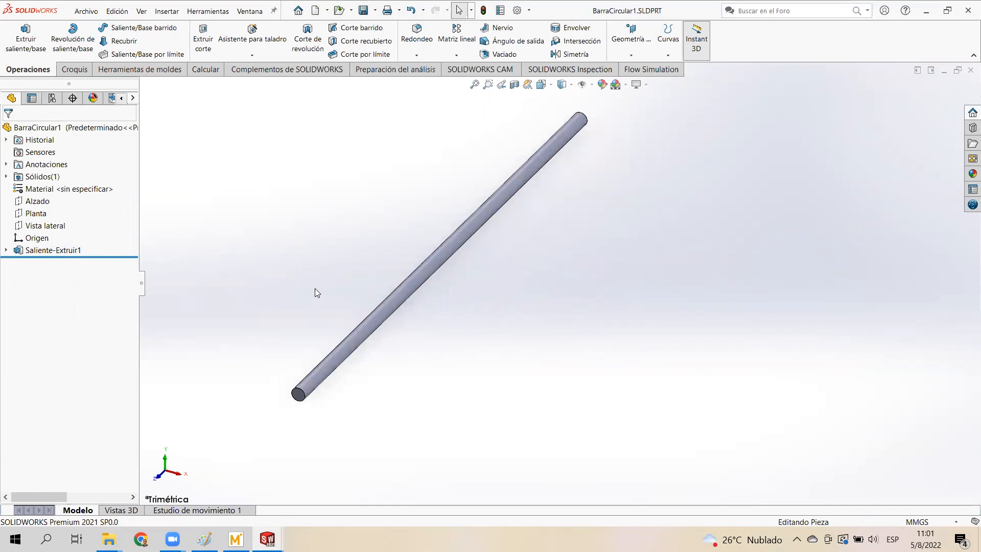
scroll(317, 289, "up", 2)
scroll(495, 243, "down", 1)
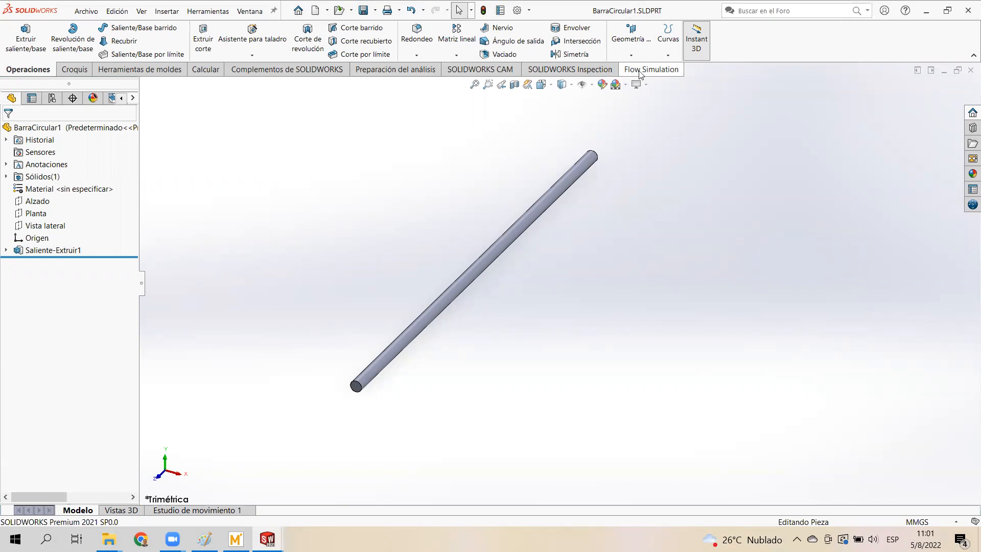
- Enable an additional SOLIDWORKS toolbar alongside the feature tree
right_click(402, 72)
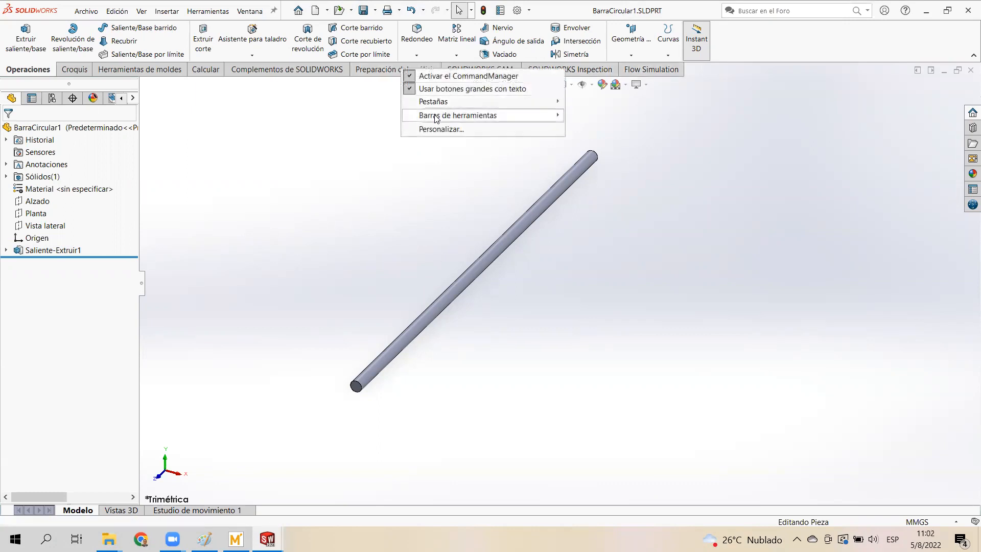
mouse_move(436, 117)
left_click(211, 140)
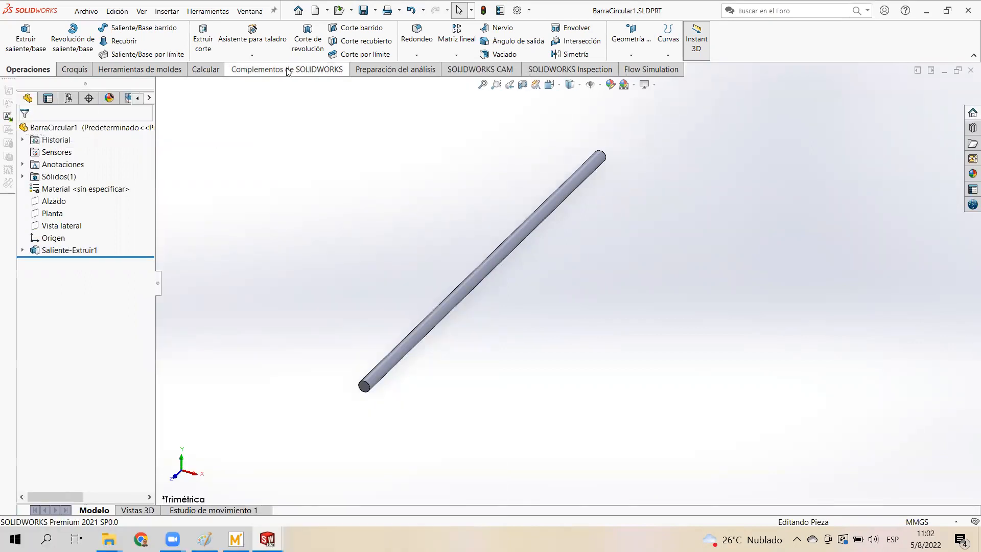
- Close the extra toolbar docked beside the feature tree and show the SOLIDWORKS add-in commands
left_click(288, 70)
left_click_drag(7, 80, 176, 109)
left_click(279, 116)
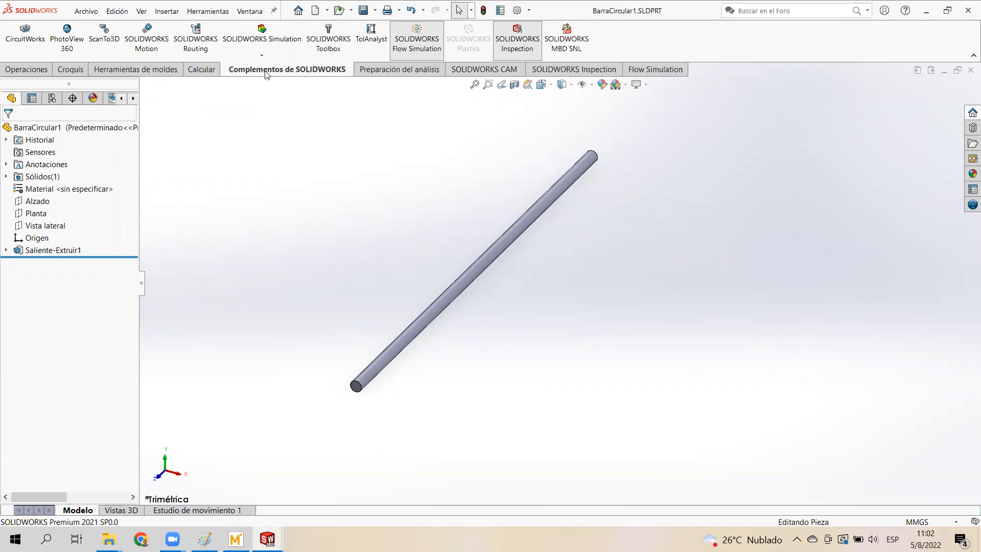
- Check which command sets are enabled in the CommandManager, including the add-ins and Flow Simulation
right_click(381, 71)
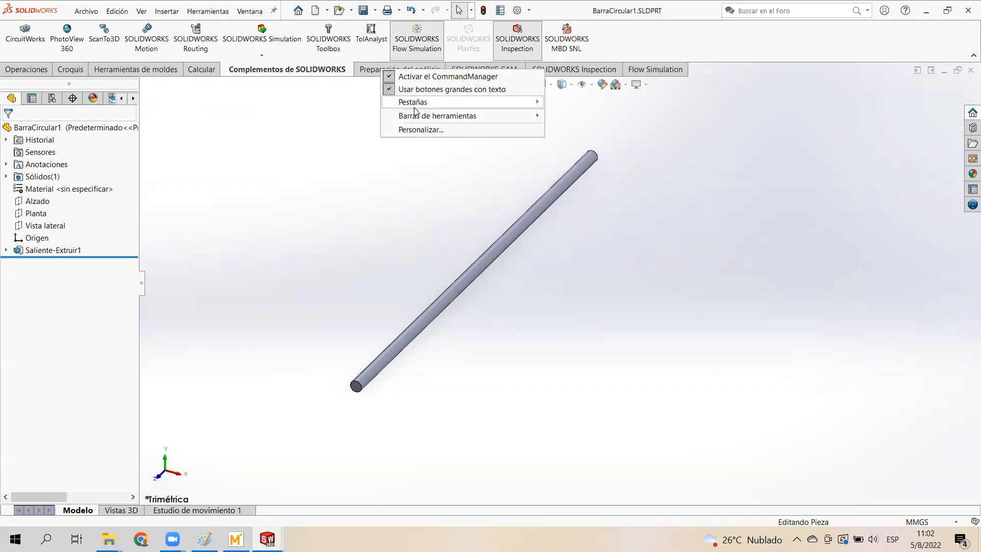
mouse_move(453, 102)
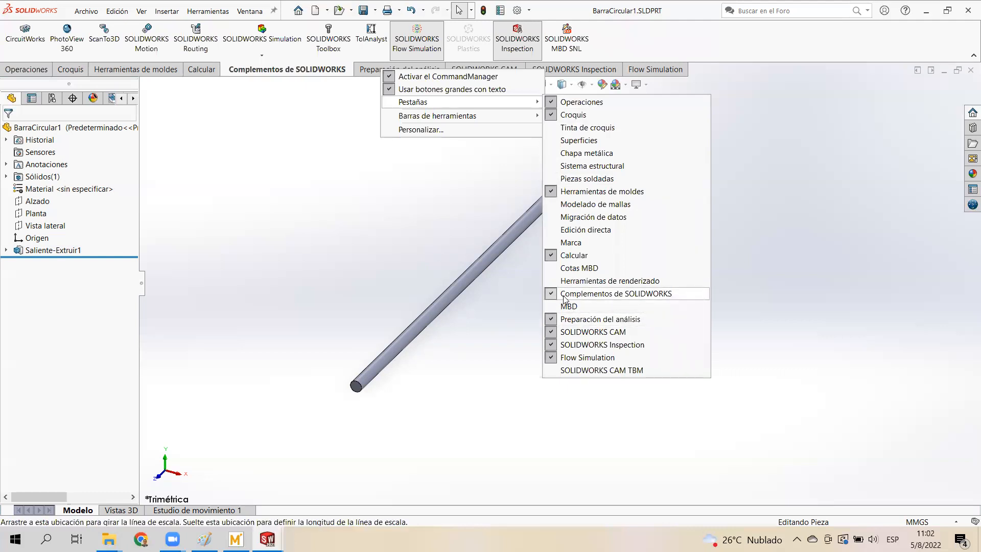
left_click(364, 248)
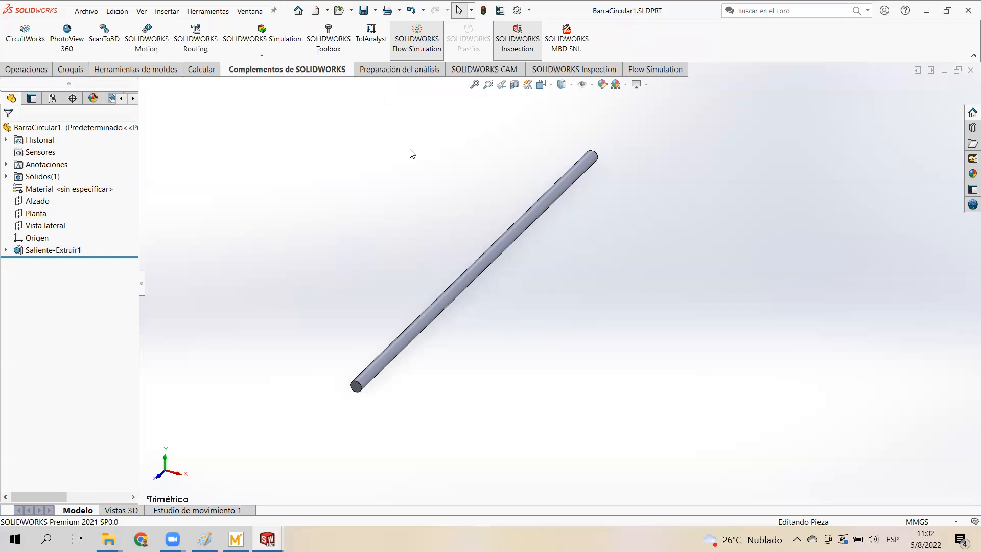
- Start a new Flow Simulation wizard project named BarraCircular, using the current configuration
left_click(645, 72)
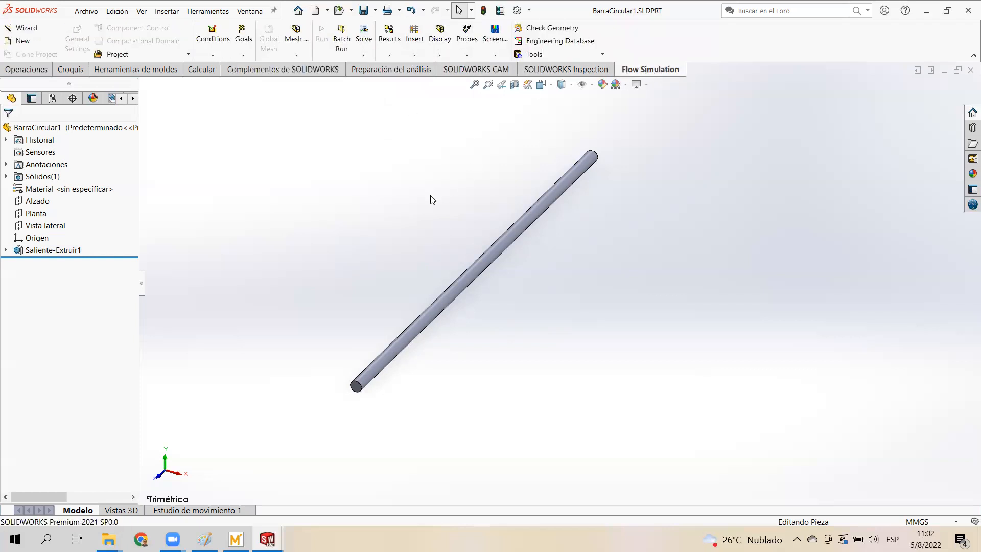
scroll(466, 208, "up", 1)
scroll(539, 272, "down", 1)
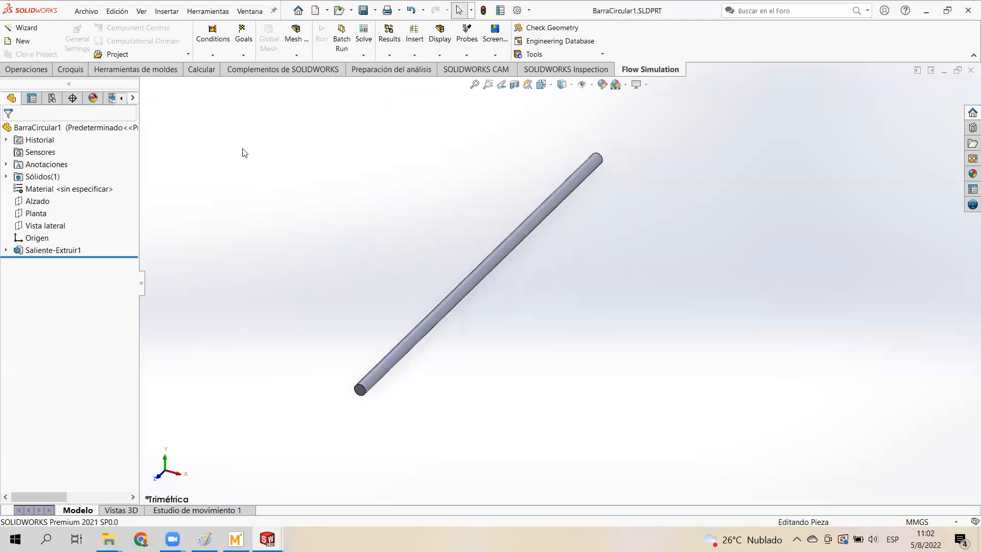
left_click(39, 31)
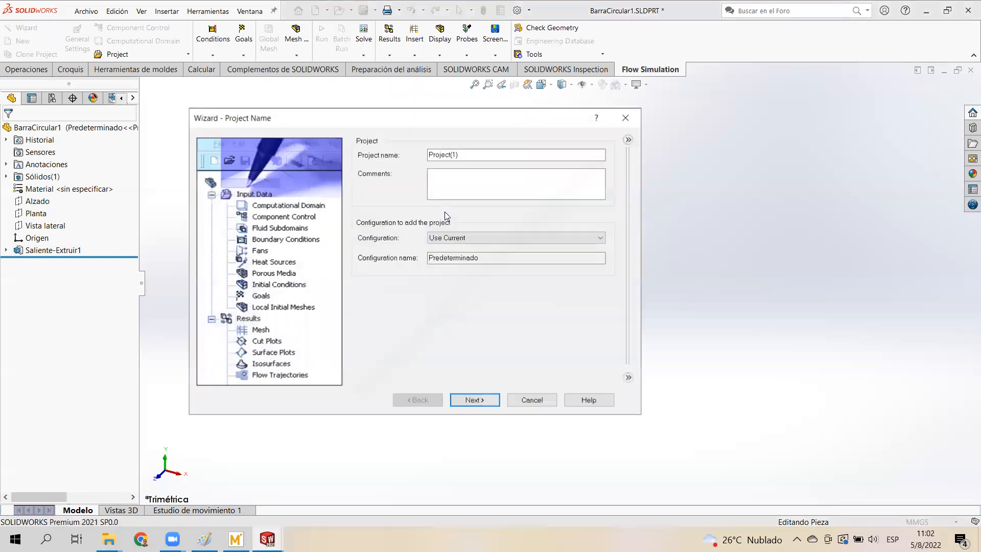
left_click_drag(440, 123, 380, 112)
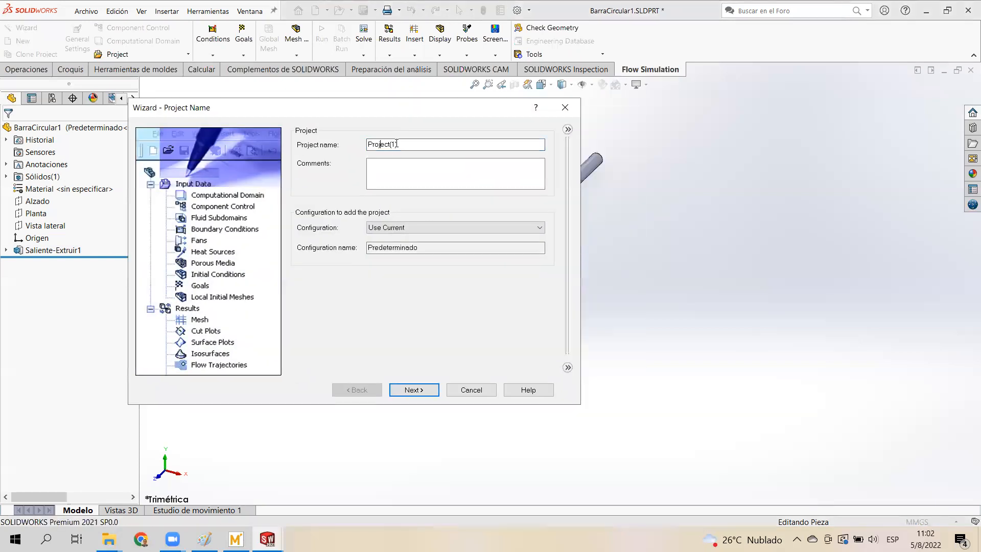
left_click_drag(401, 145, 362, 149)
type("Ba")
left_click(381, 183)
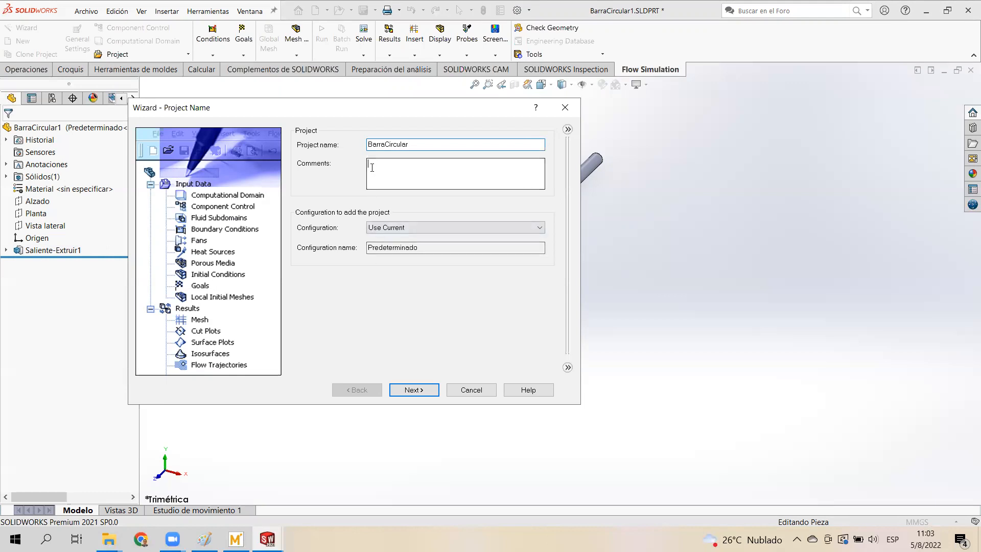
left_click(415, 390)
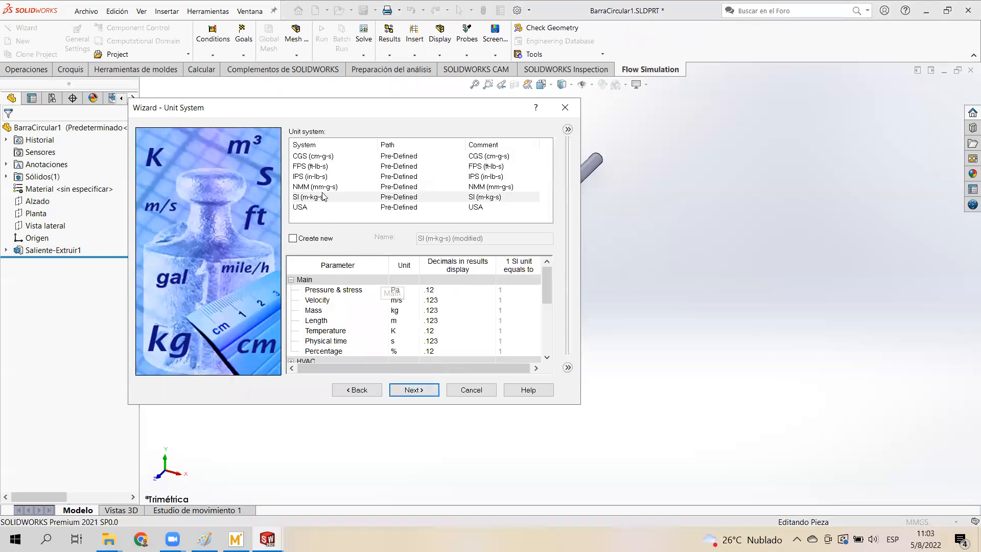
- Choose the SI (m-kg-s) unit system for the project and set the temperature unit to °C
left_click(338, 197)
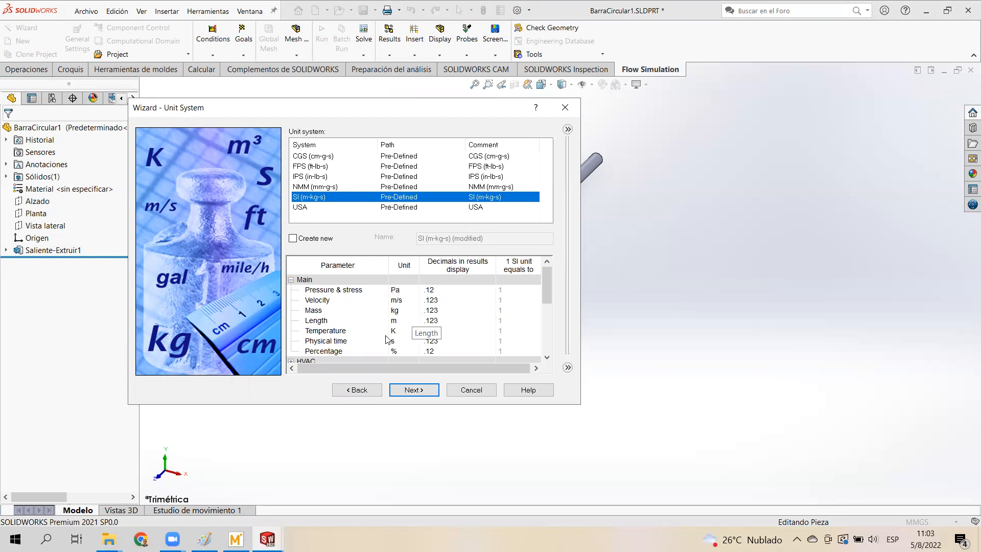
scroll(359, 332, "down", 1)
scroll(379, 320, "up", 1)
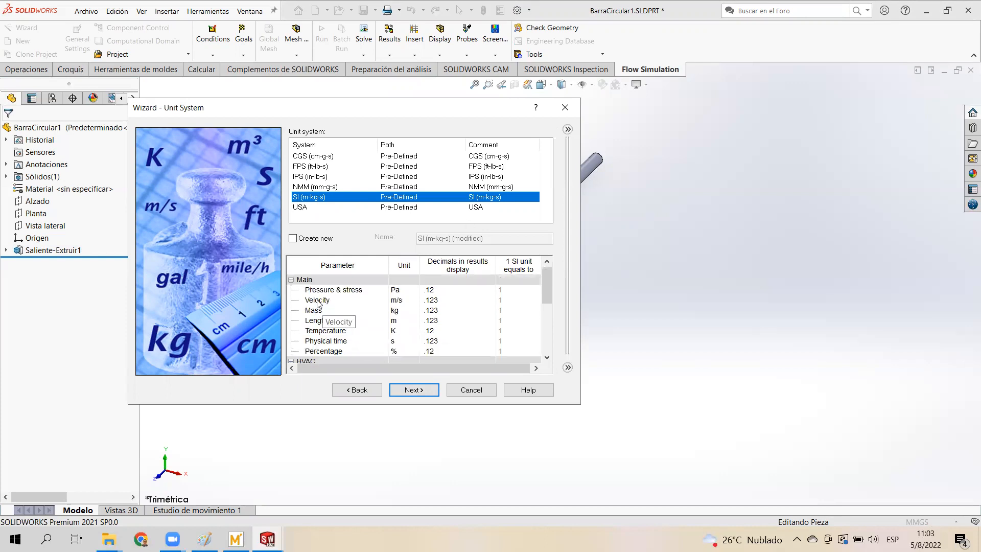
left_click(399, 331)
left_click(414, 331)
left_click(405, 350)
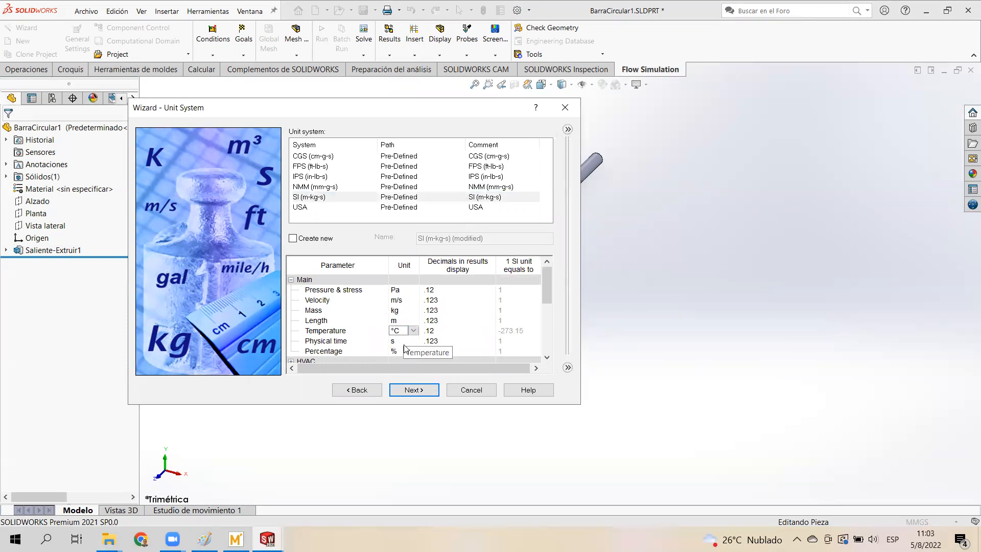
- Examine the units assigned to the Heat parameters, such as heat flux and heat transfer coefficient
scroll(347, 331, "down", 2)
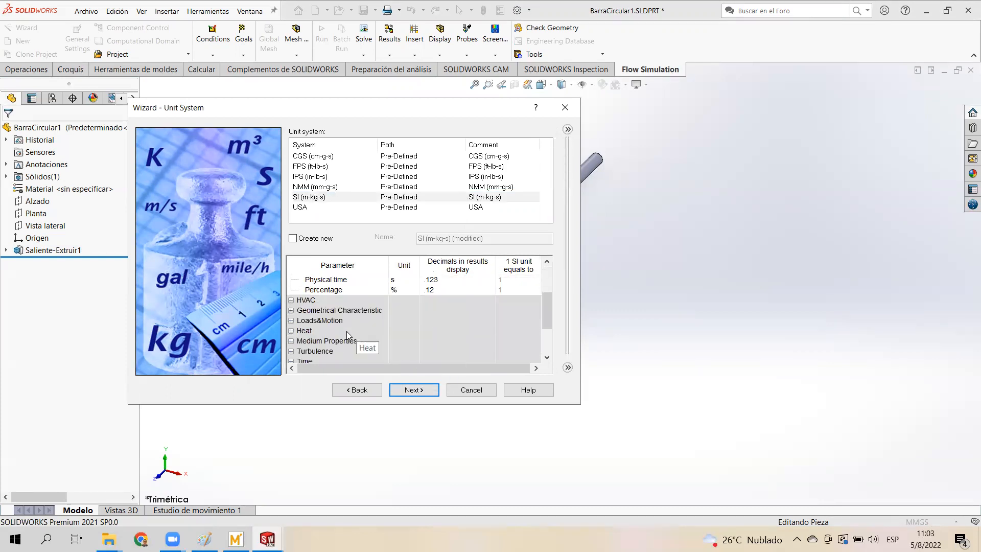
left_click(293, 331)
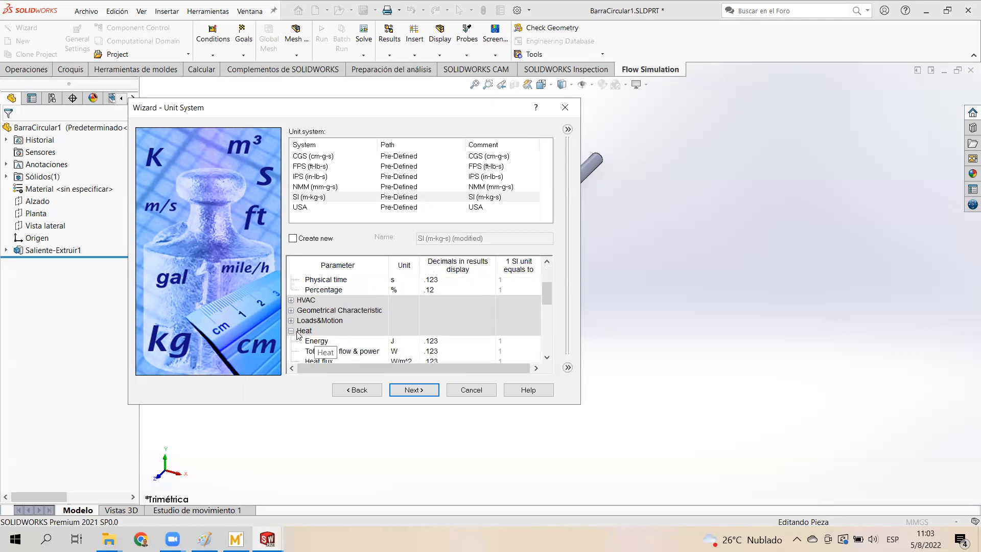
scroll(403, 322, "down", 2)
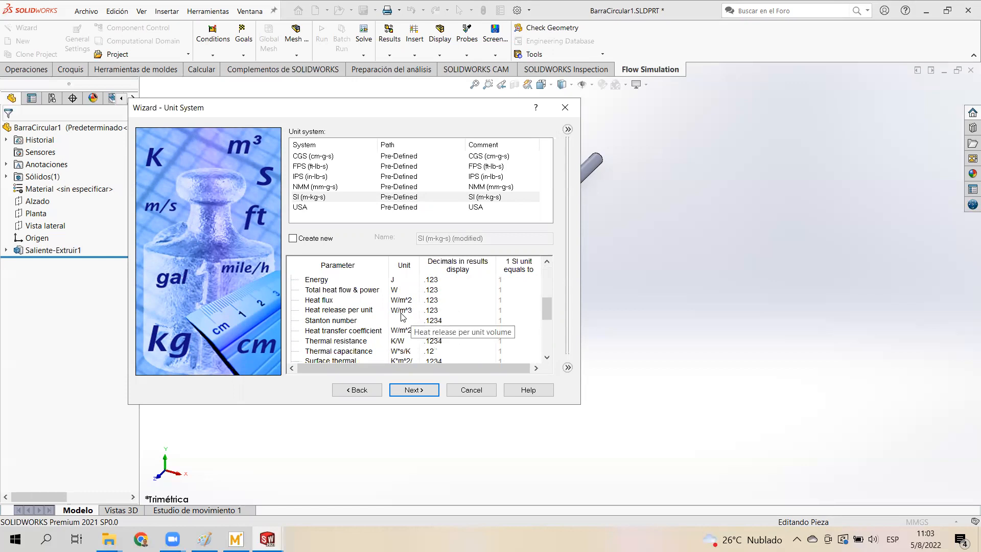
scroll(405, 314, "down", 1)
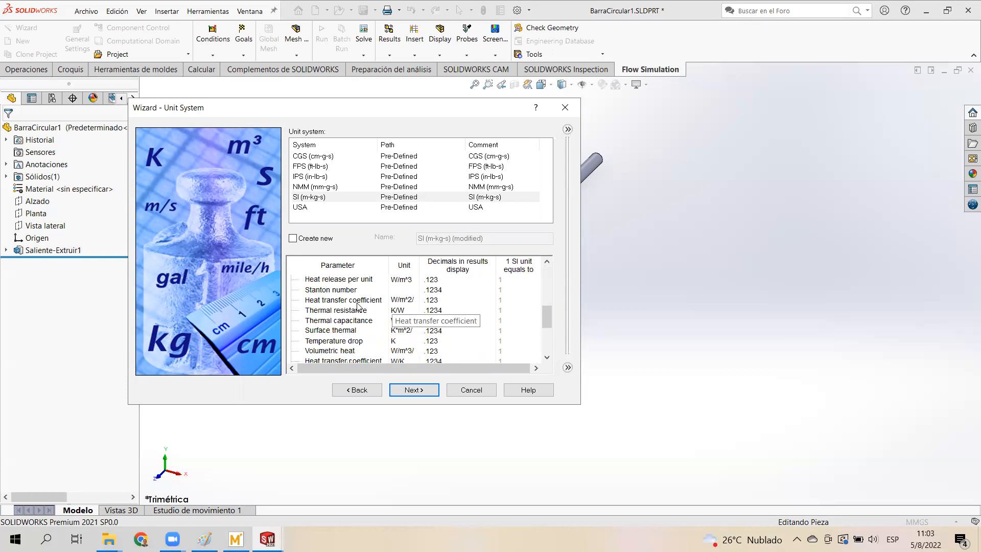
scroll(404, 340, "down", 1)
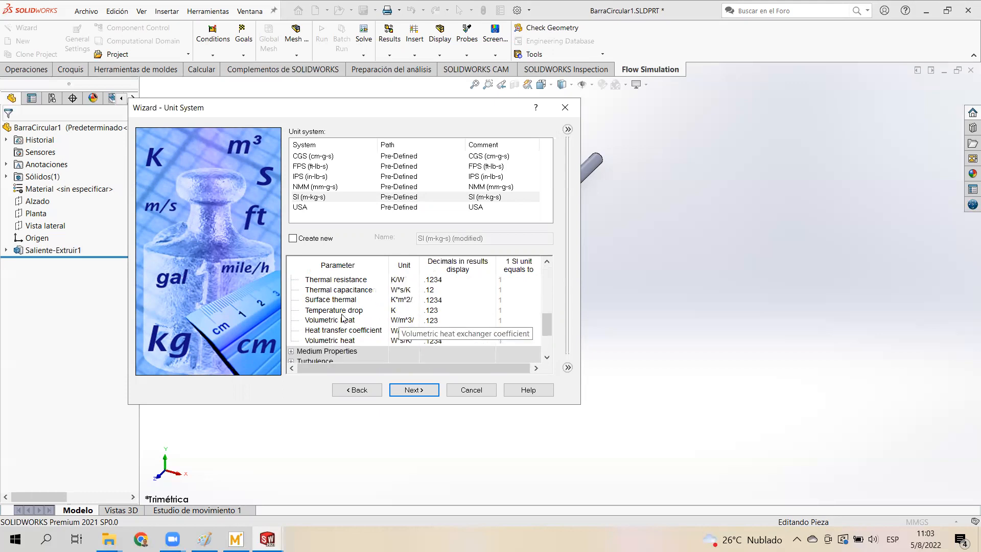
scroll(398, 341, "down", 1)
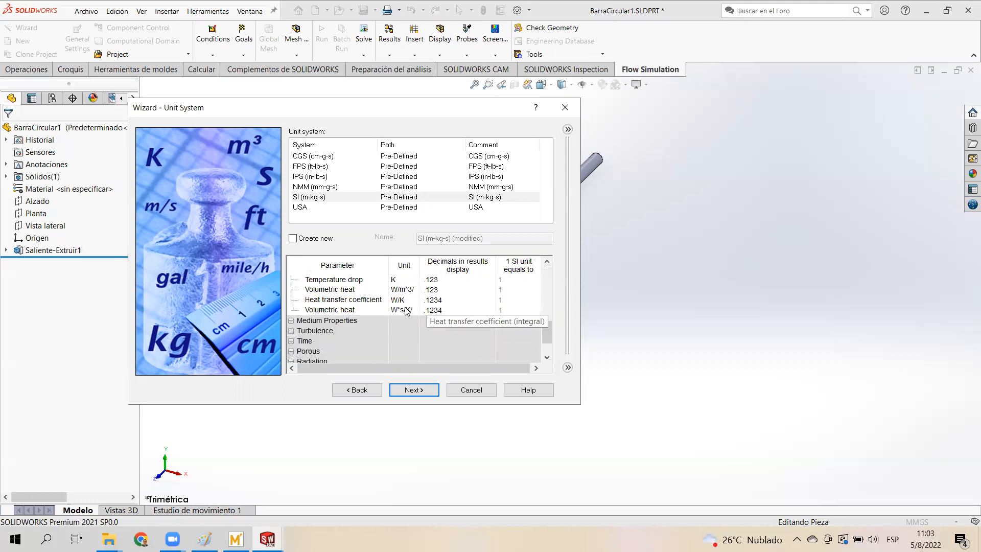
scroll(400, 316, "up", 3)
scroll(398, 305, "down", 4)
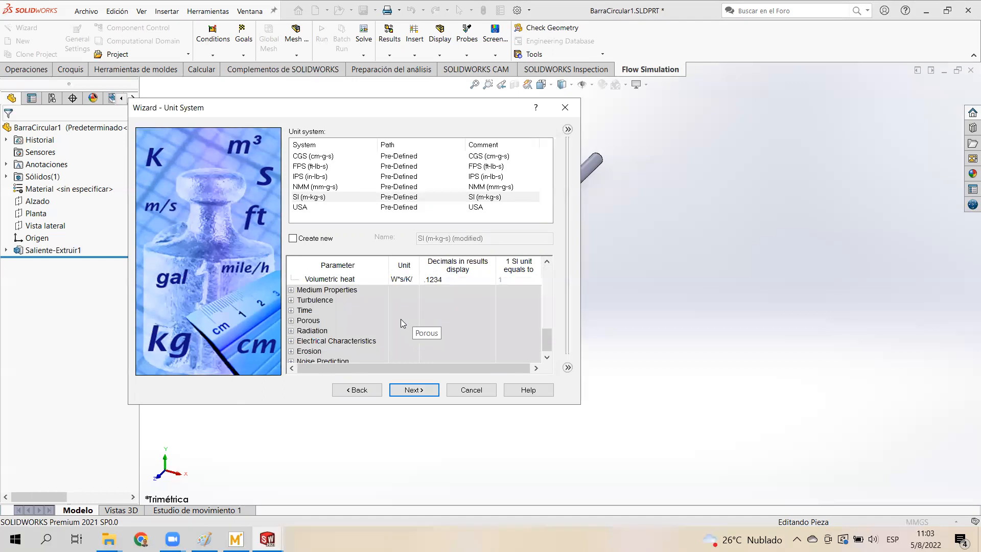
scroll(401, 318, "up", 5)
scroll(403, 320, "up", 1)
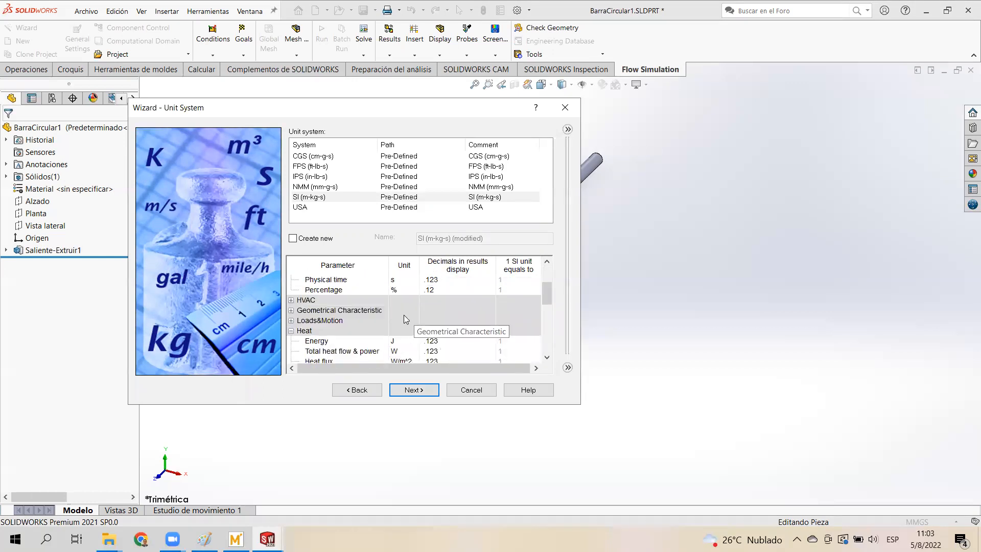
- Accept the unit system and set the analysis type to External
left_click(418, 390)
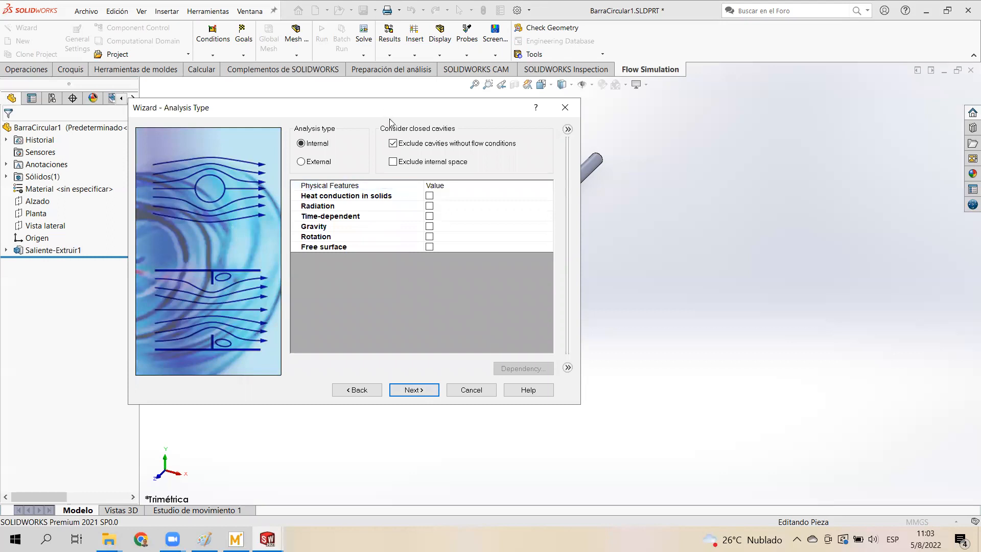
left_click_drag(388, 110, 195, 116)
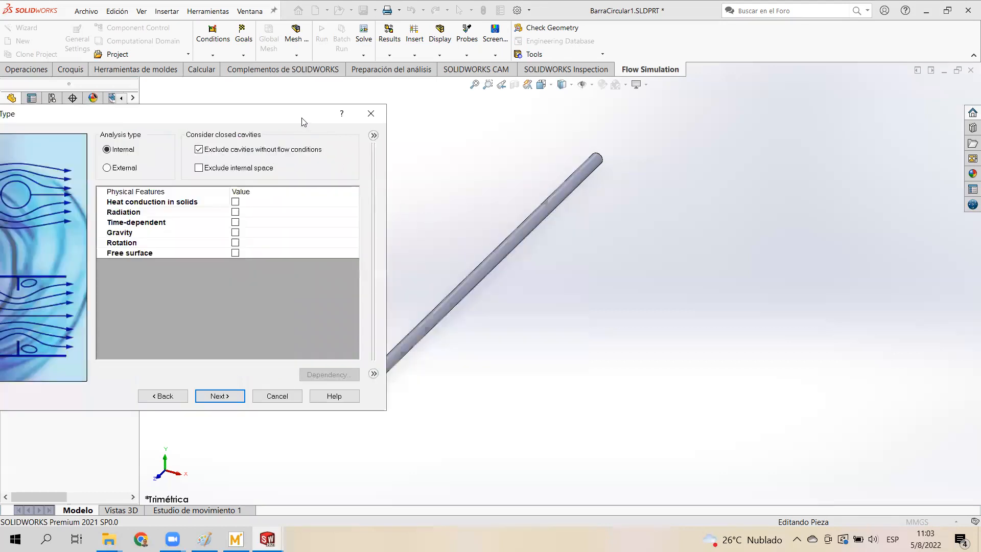
left_click_drag(291, 115, 189, 107)
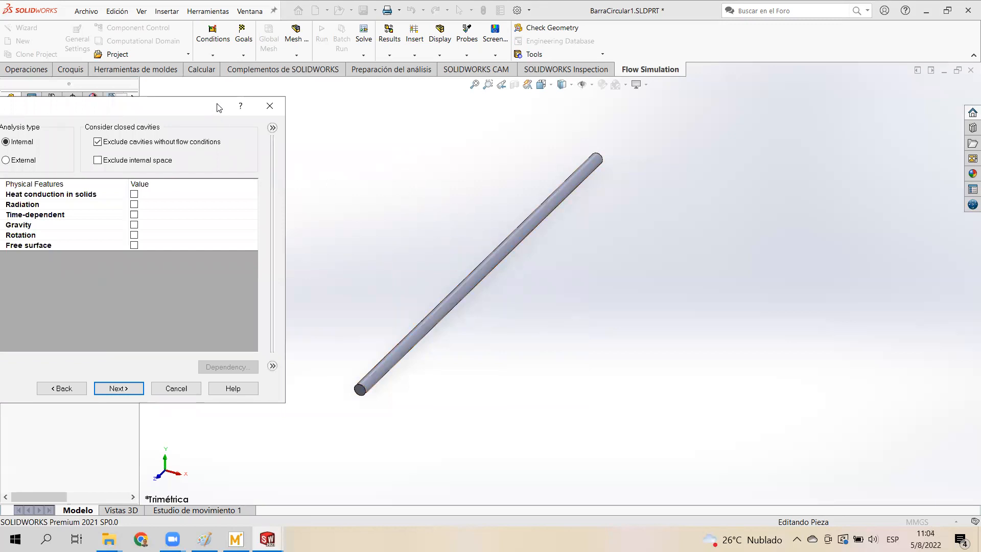
left_click_drag(218, 107, 595, 130)
left_click(382, 182)
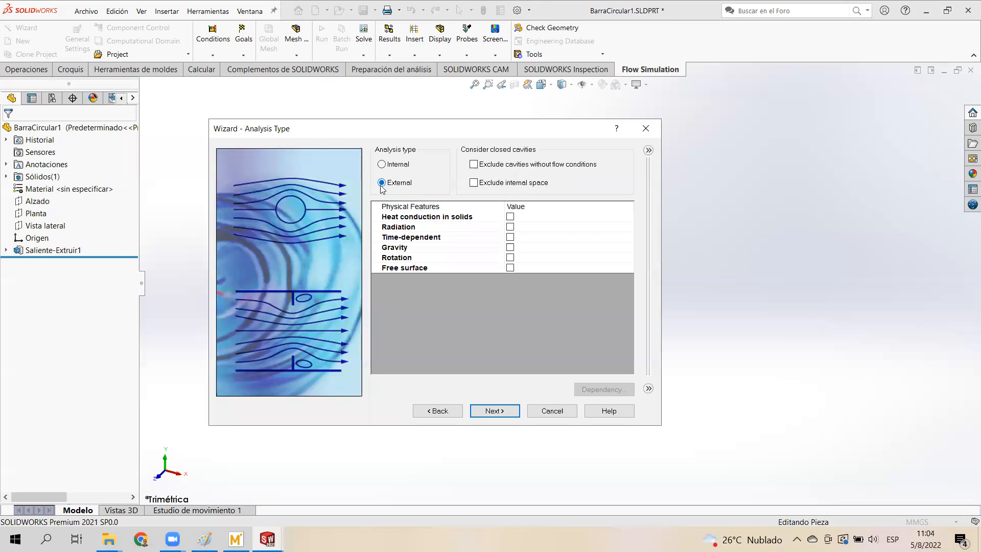
- Include heat conduction in solids among the physical features of the analysis
left_click_drag(440, 133, 390, 129)
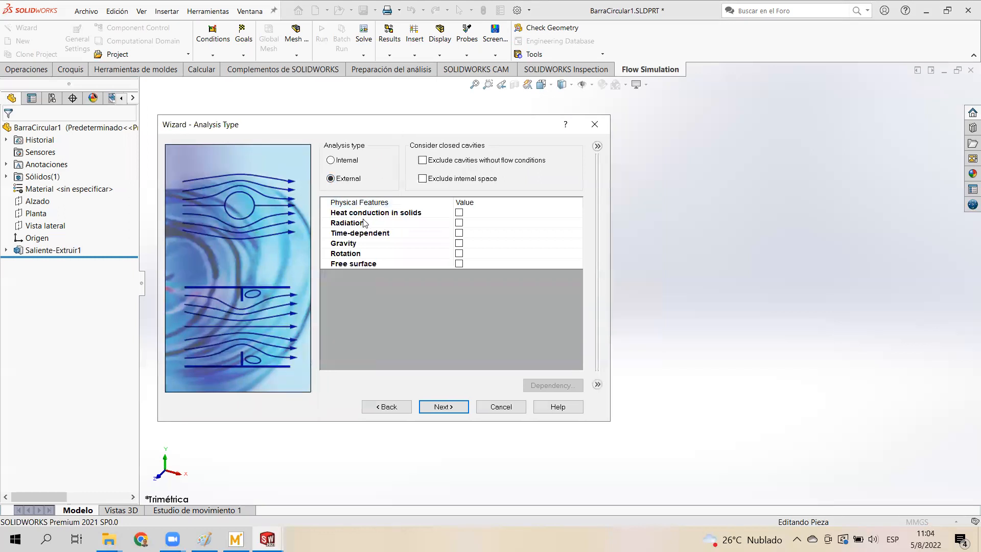
left_click(459, 213)
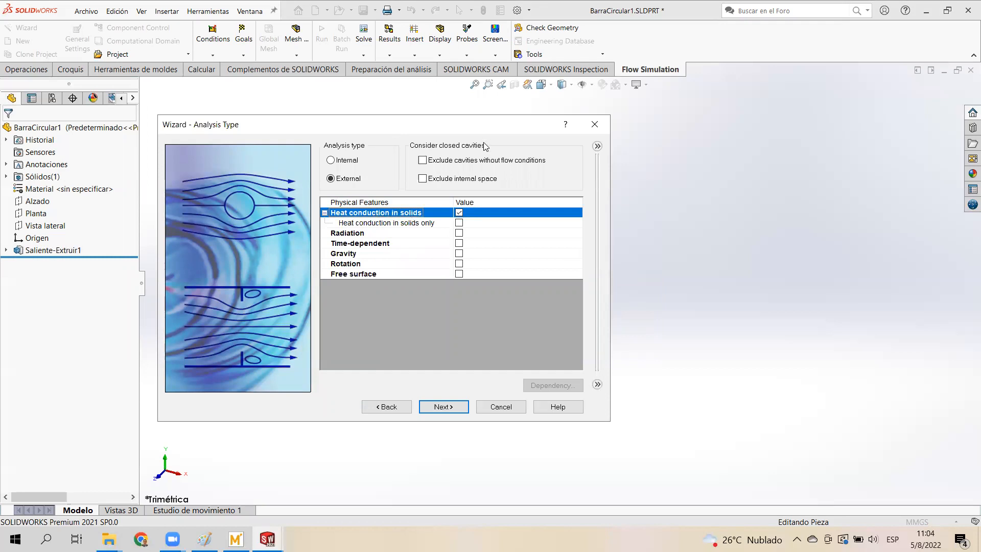
left_click_drag(486, 134, 514, 150)
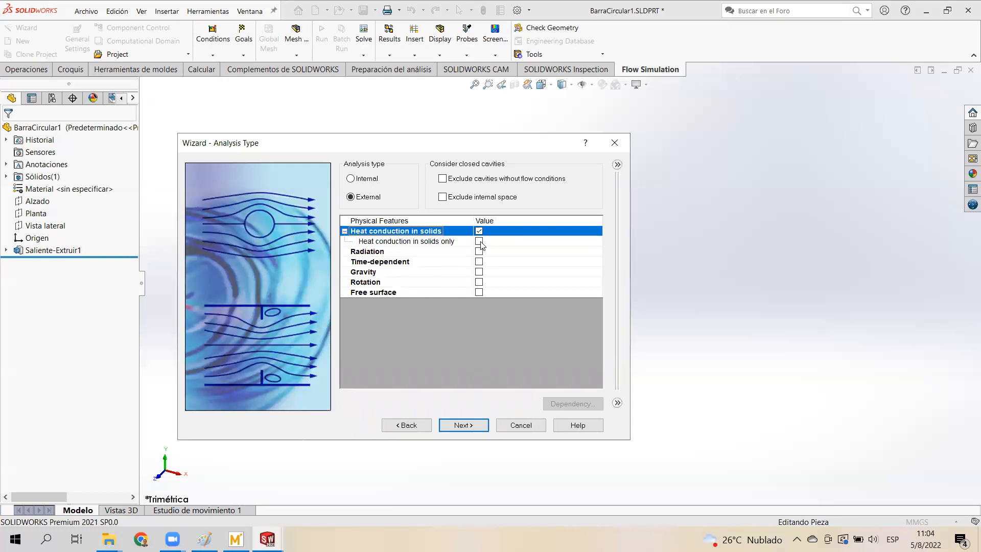
left_click_drag(481, 147, 425, 121)
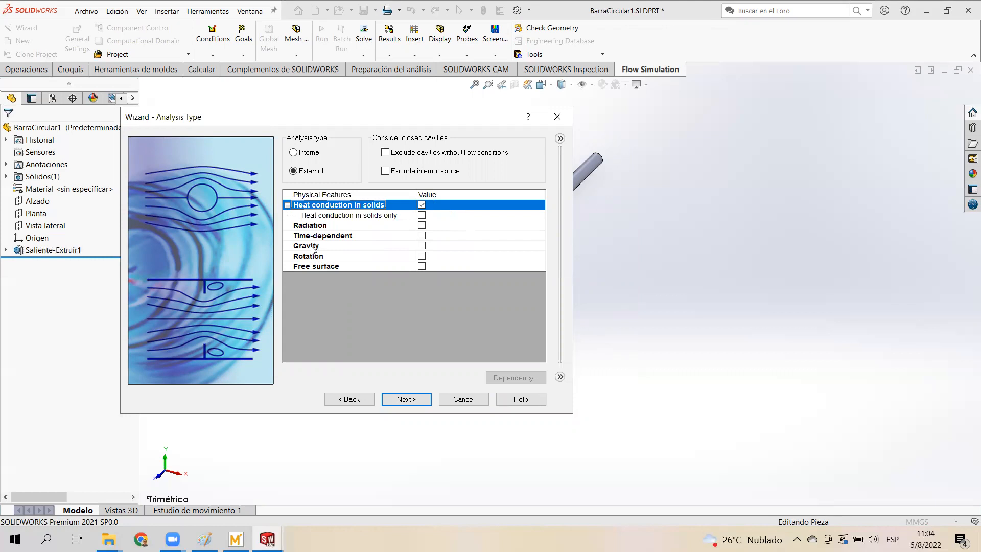
- Include gravity among the physical features and show the bar in the front view to check the axis directions
left_click(421, 247)
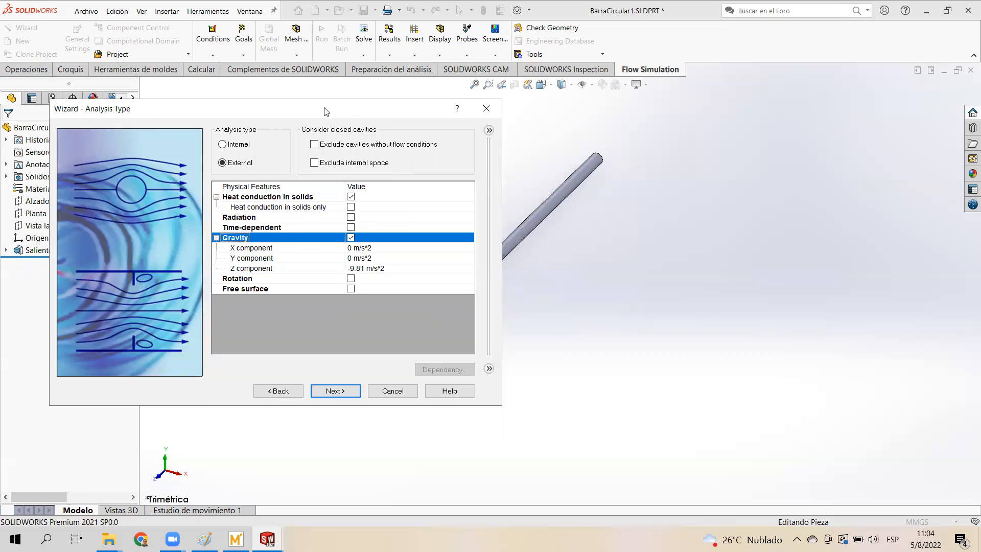
left_click_drag(325, 112, 232, 56)
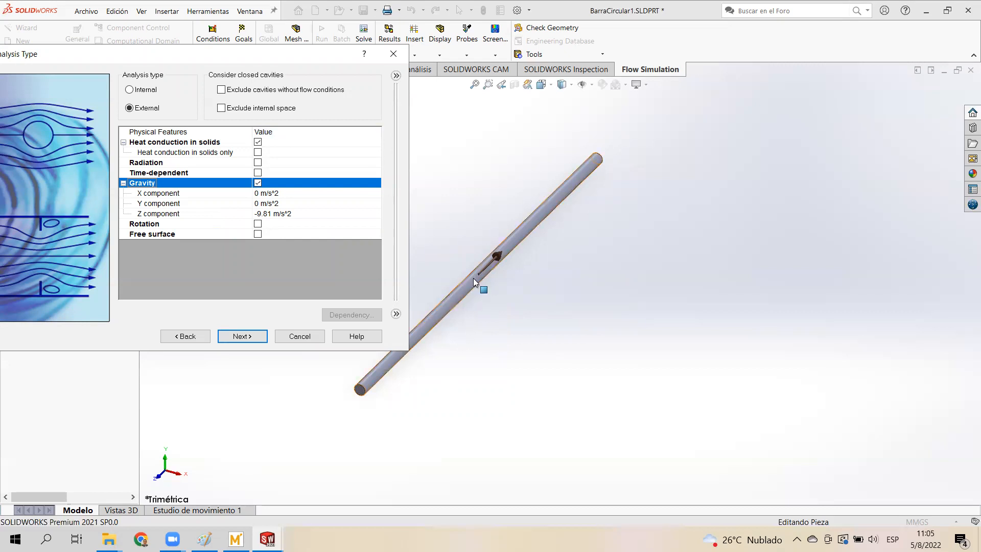
scroll(561, 298, "up", 3)
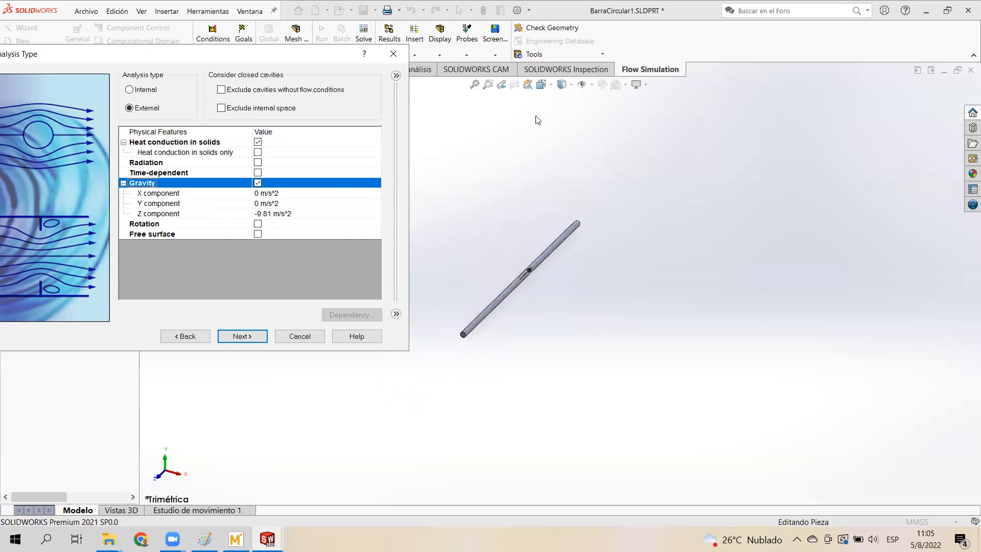
left_click(541, 84)
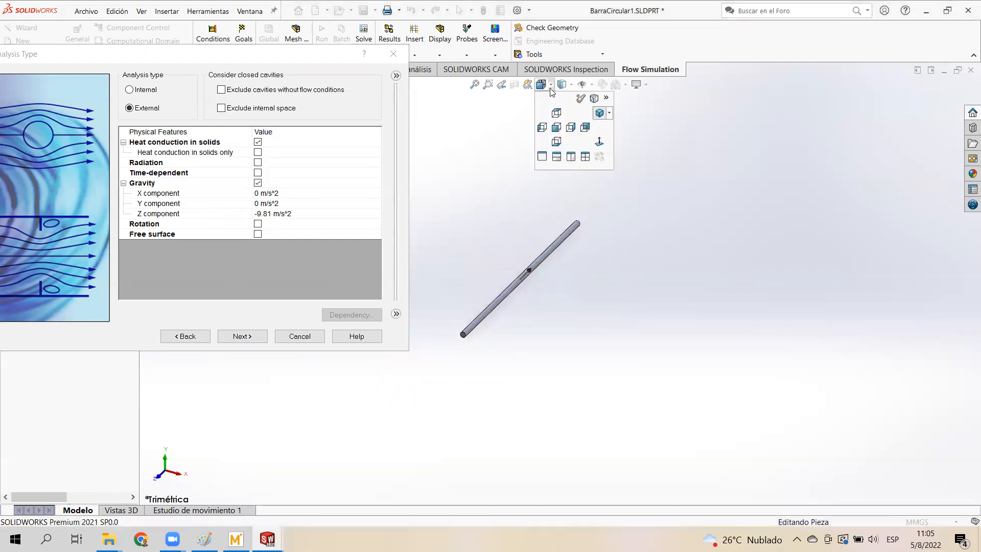
left_click(555, 134)
scroll(545, 280, "up", 7)
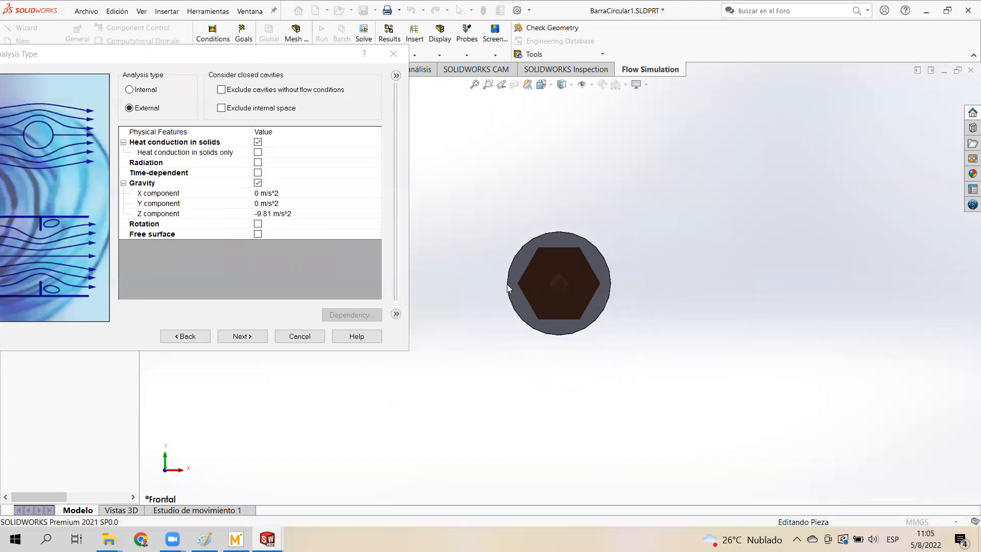
scroll(494, 290, "up", 4)
scroll(460, 299, "down", 2)
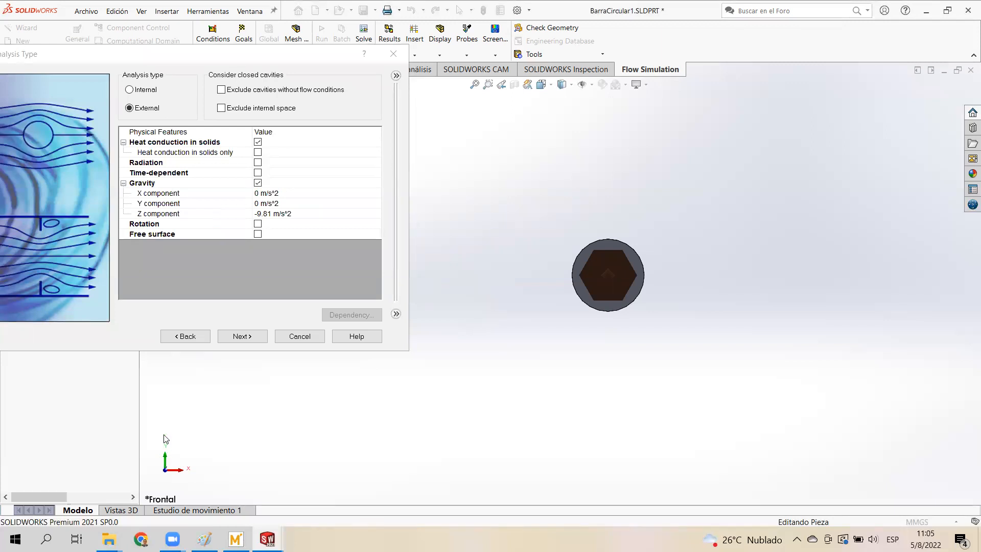
- Set the gravity Z component to 0 m/s^2
left_click(271, 214)
left_click(269, 214)
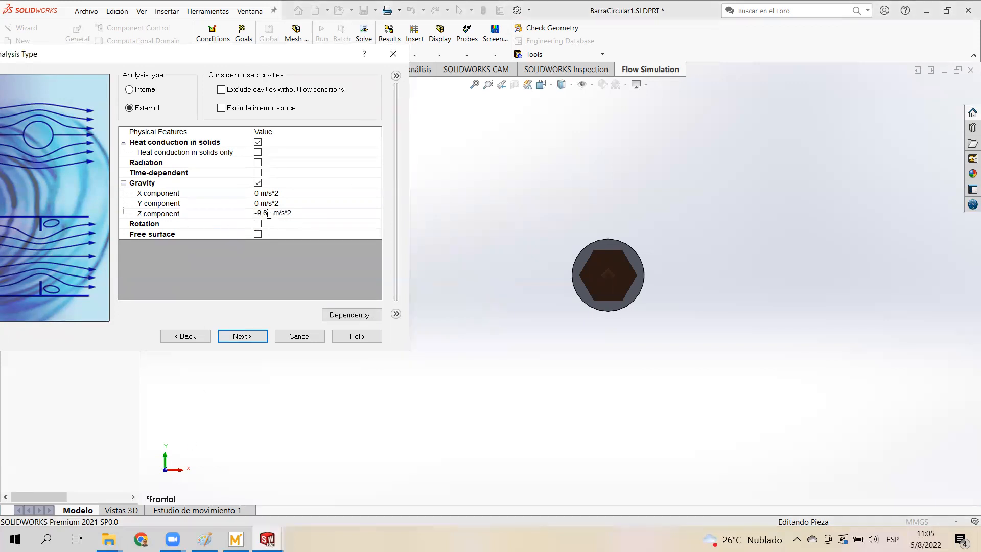
left_click_drag(271, 213, 248, 215)
key("BackSpace")
type("0")
- Set the gravity Y component to -9.81 m/s^2 and accept the analysis type settings
left_click(258, 203)
left_click_drag(259, 203, 252, 205)
type("9.9")
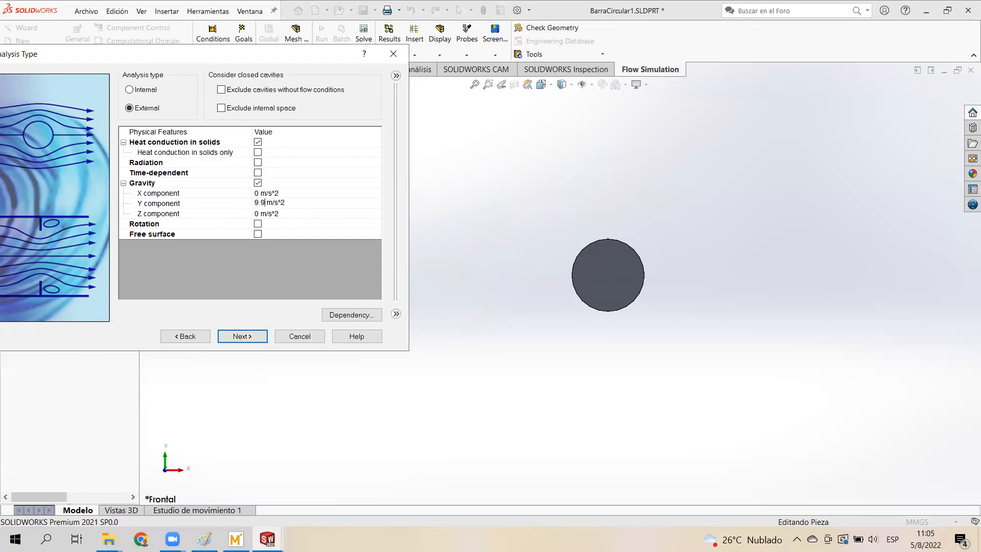
key("BackSpace")
type("81")
left_click(256, 202)
type("-")
left_click(239, 338)
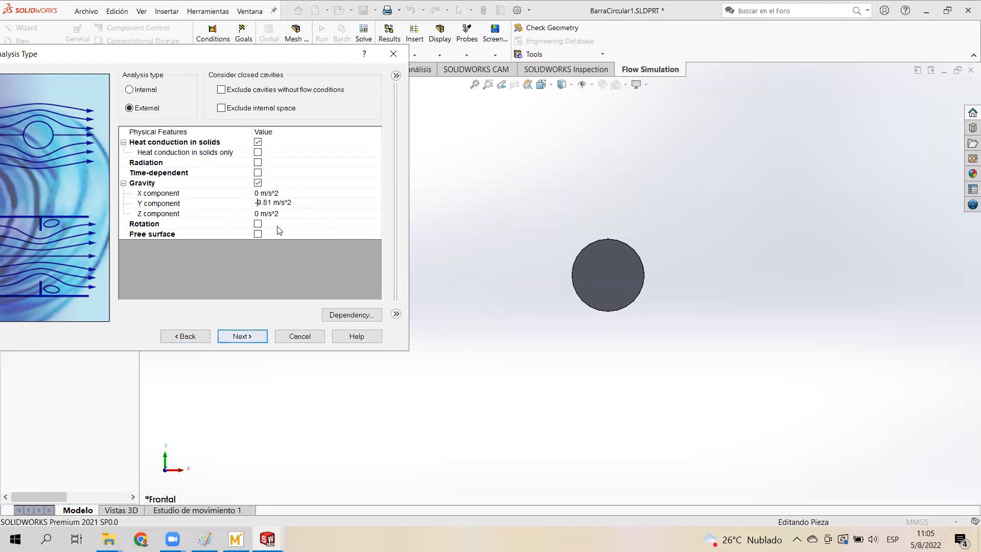
left_click(243, 337)
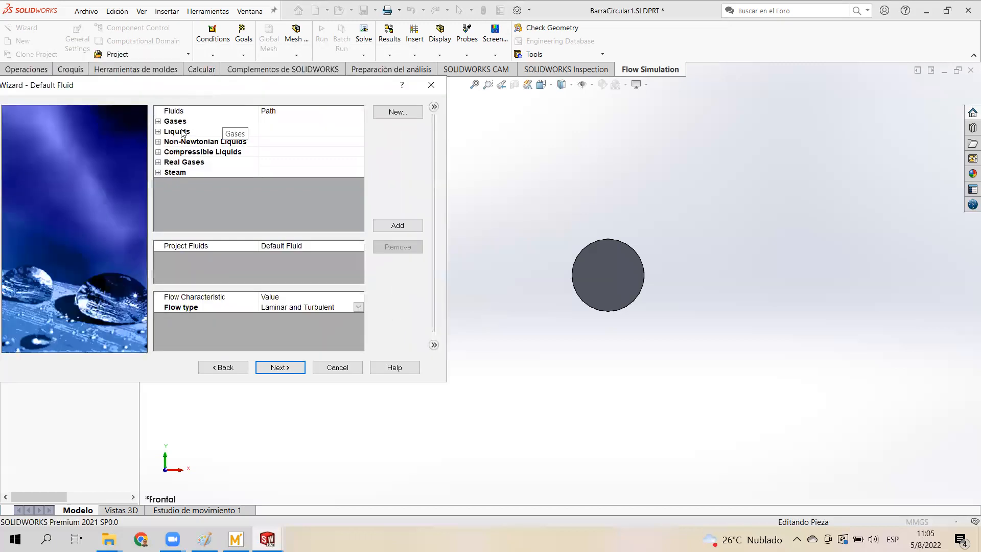
- Add the pre-defined gas Air as the default project fluid and accept the fluid settings
left_click(158, 122)
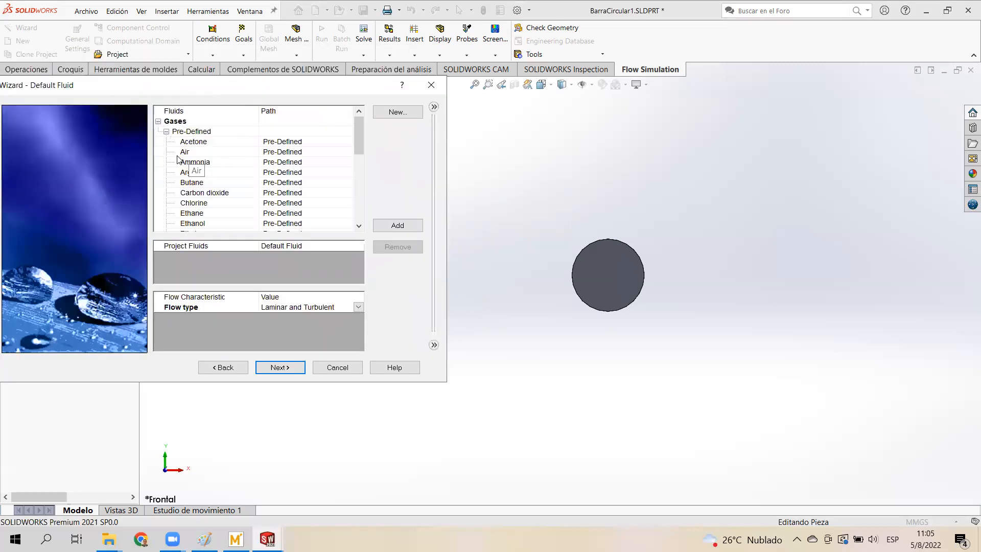
left_click(187, 154)
double_click(189, 153)
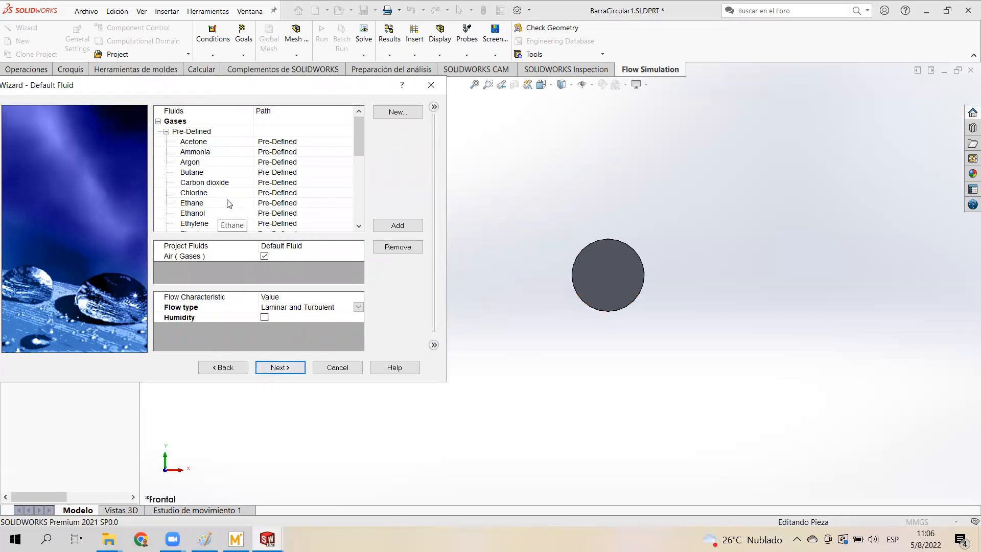
left_click(280, 367)
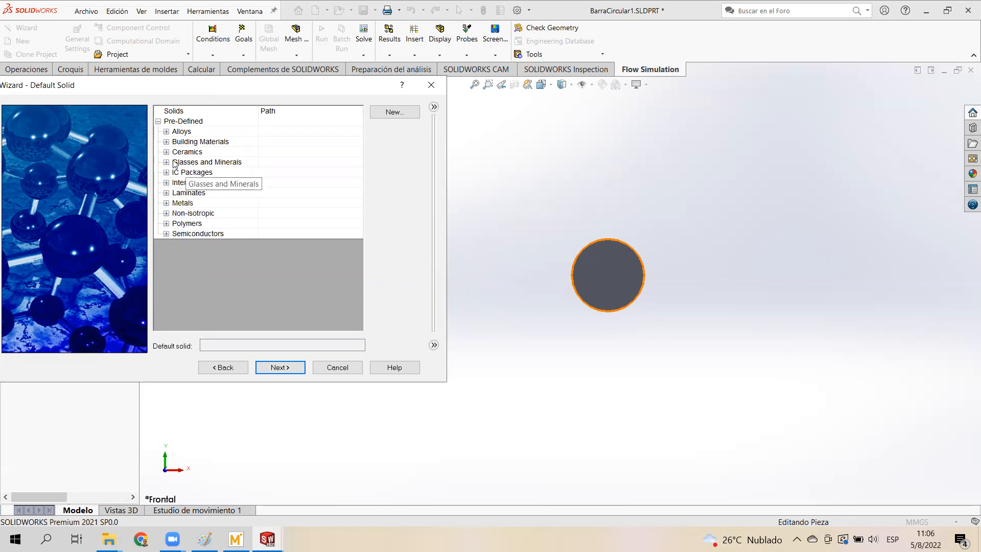
- Choose the pre-defined metal Copper as the default solid and accept the wall conditions with their default roughness
left_click(167, 204)
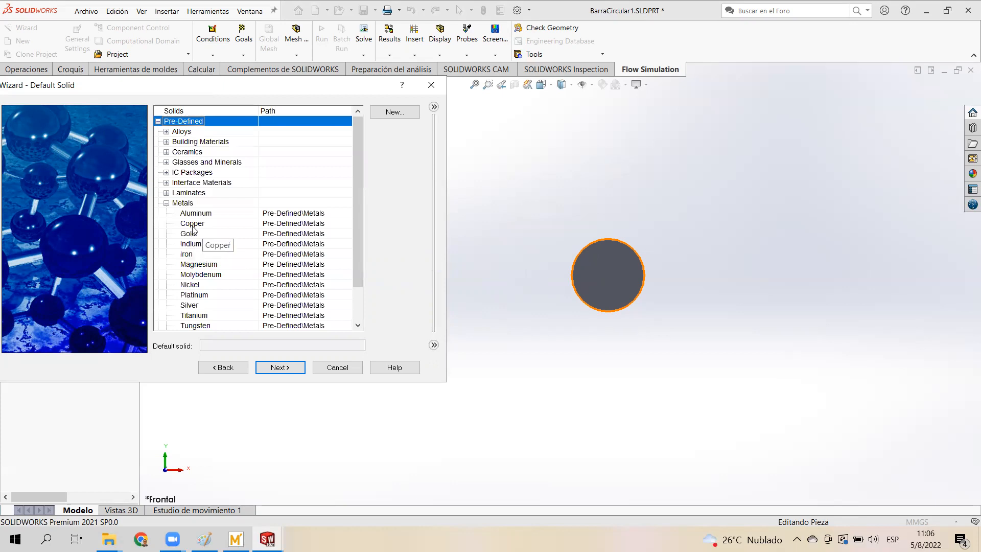
left_click(193, 224)
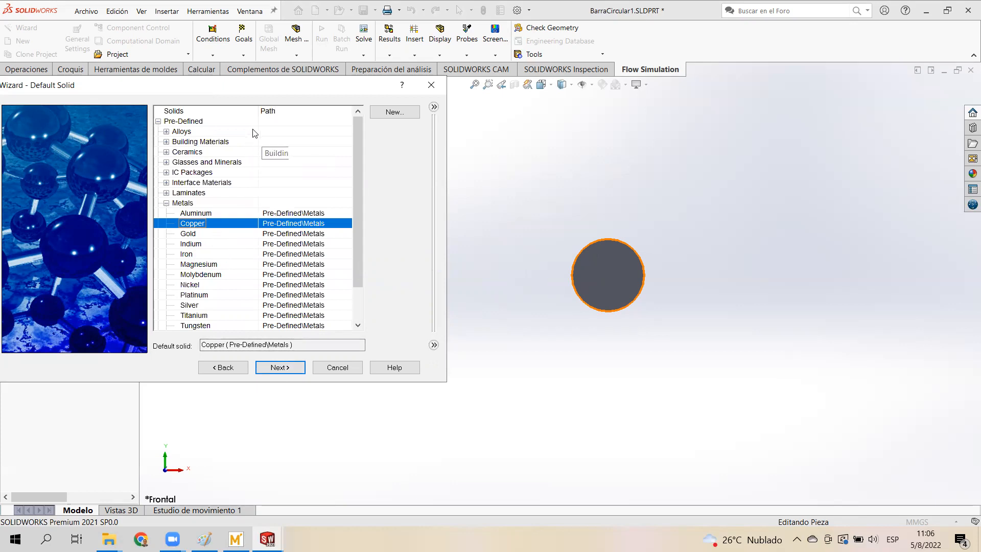
left_click_drag(186, 90, 256, 96)
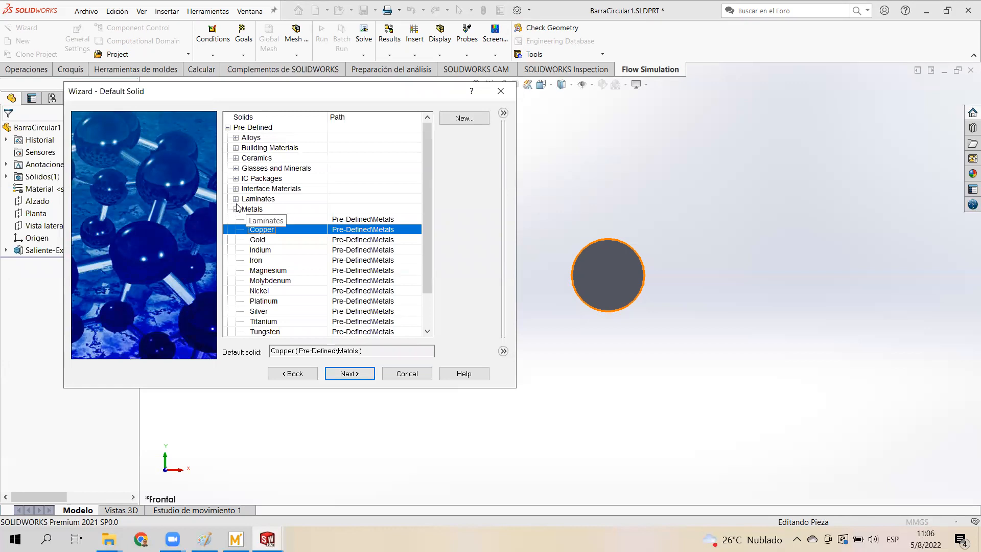
left_click(348, 376)
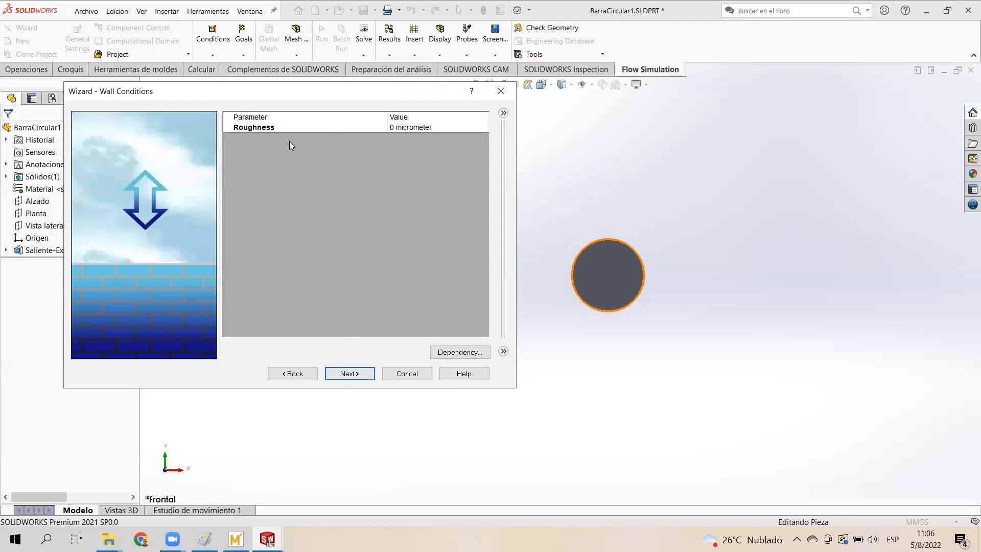
left_click_drag(299, 93, 276, 95)
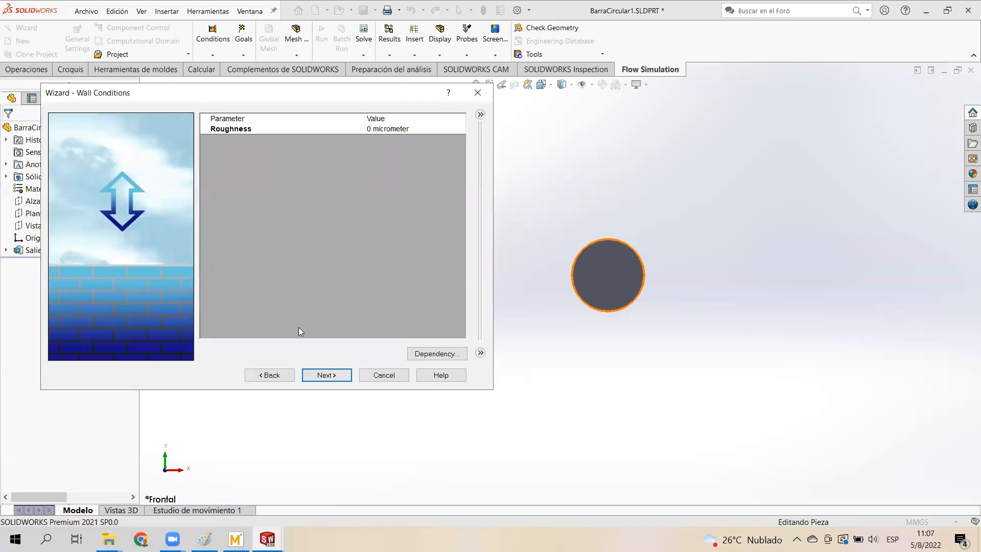
left_click(327, 376)
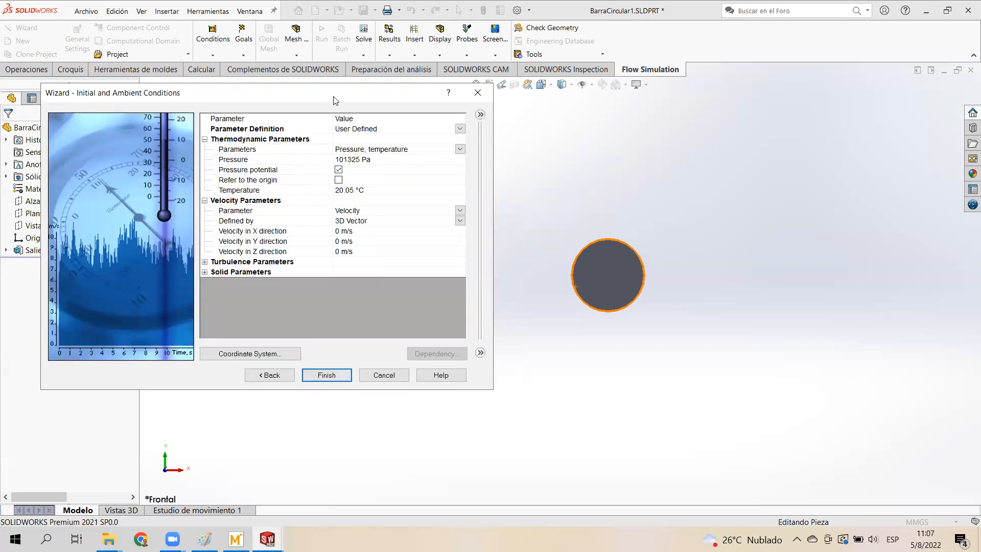
- Check the air data in the Mathcad Prime worksheet, return to SOLIDWORKS and set the ambient temperature to 25 °C
left_click_drag(334, 99, 327, 106)
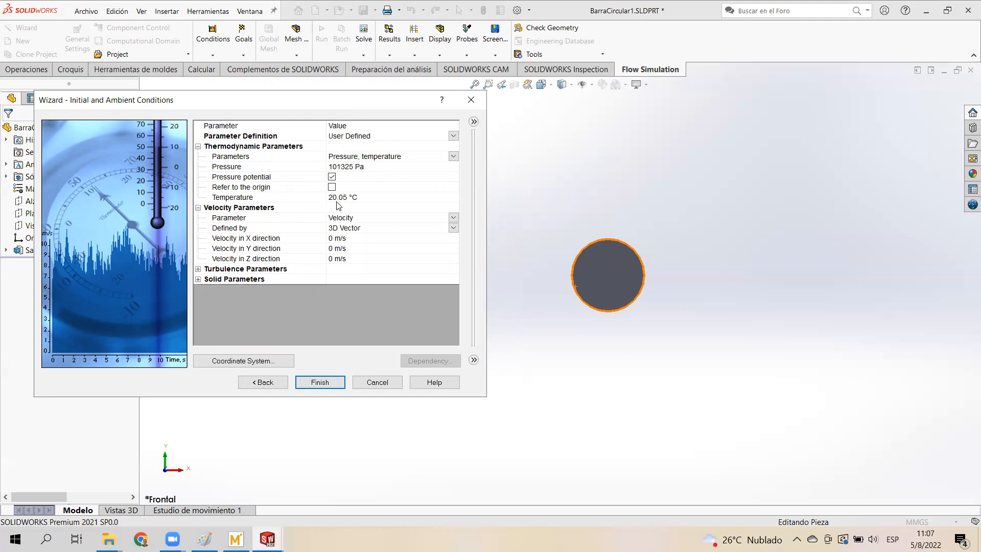
left_click(235, 539)
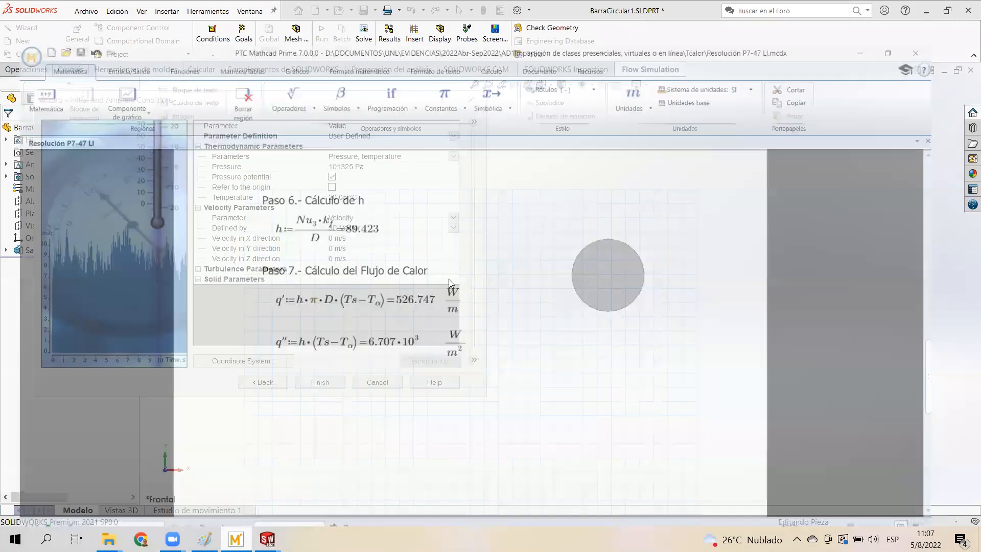
scroll(351, 243, "up", 10)
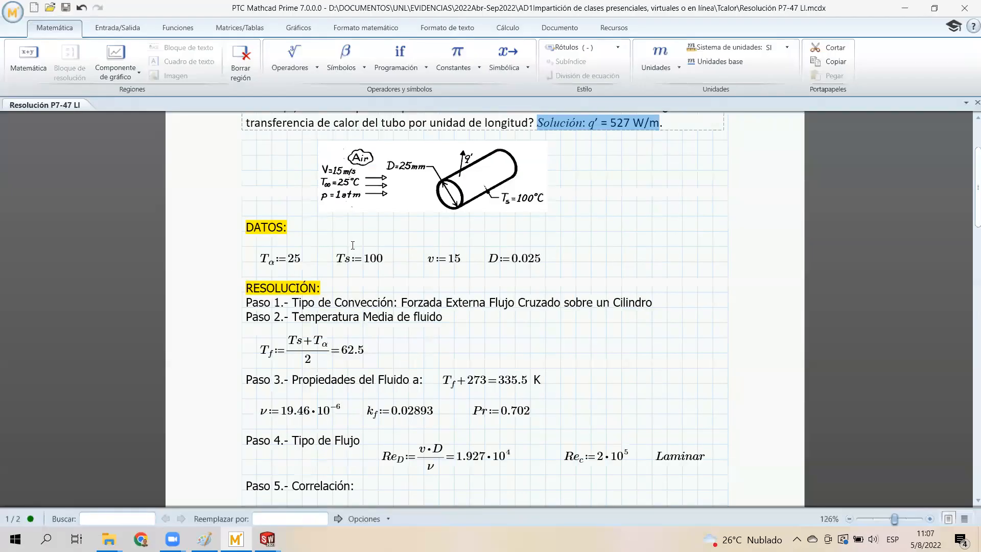
scroll(352, 246, "up", 2)
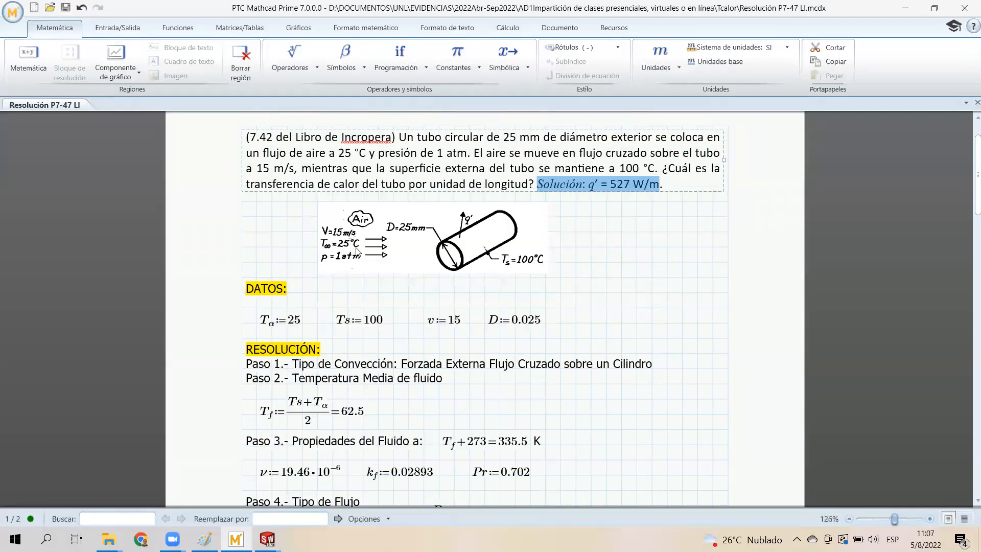
left_click(905, 8)
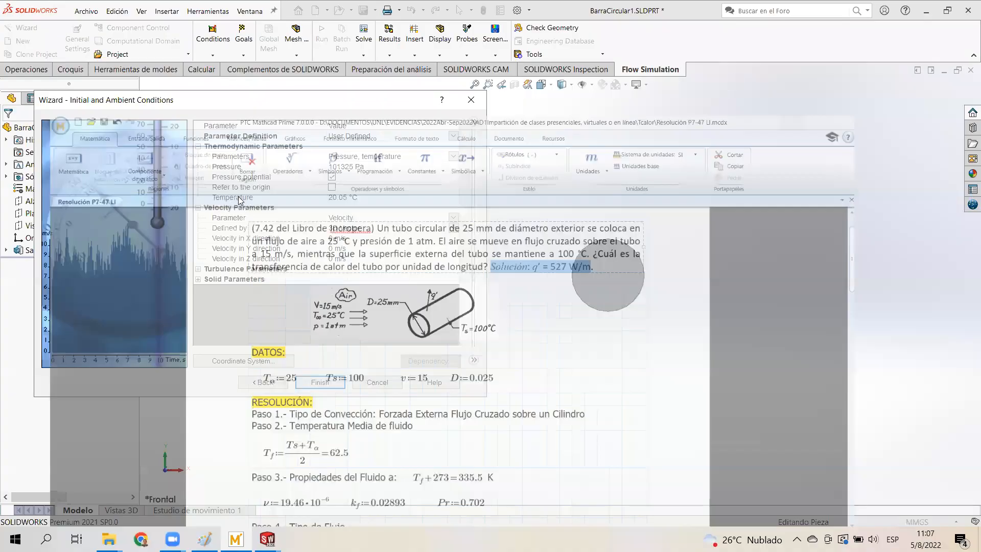
left_click(341, 197)
left_click(337, 197)
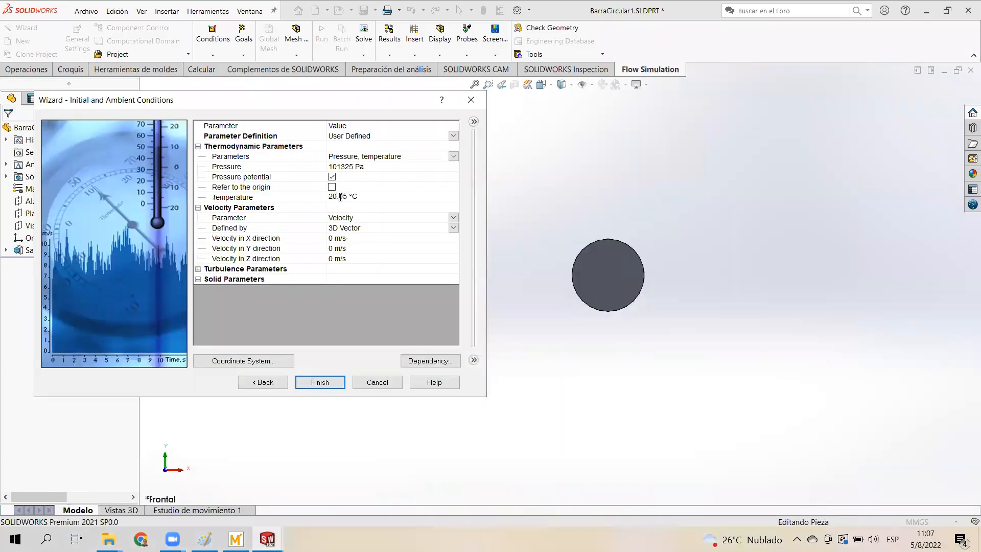
left_click_drag(348, 197, 325, 202)
type("25")
left_click(348, 209)
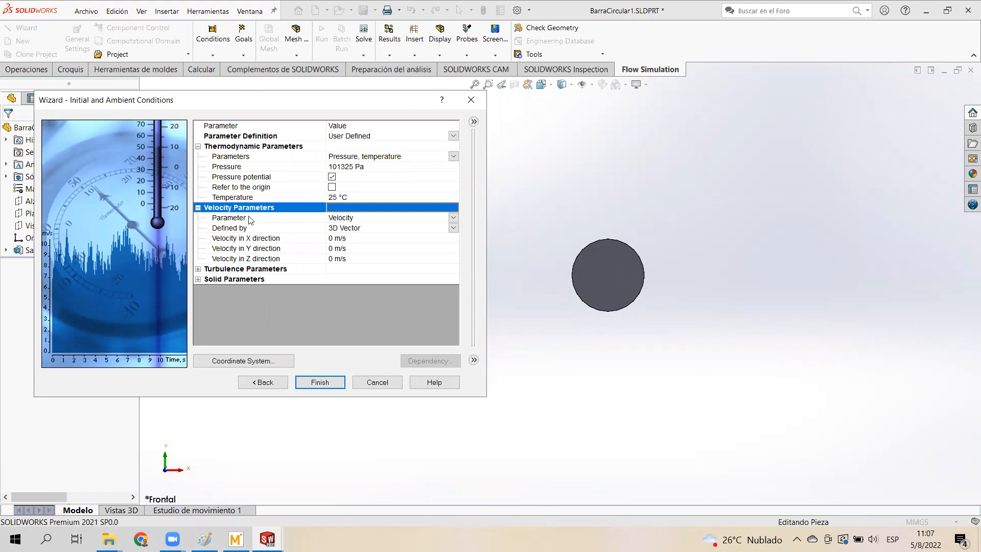
- Set the velocity in the X direction to 15 m/s and finish the project wizard
left_click_drag(288, 102, 187, 71)
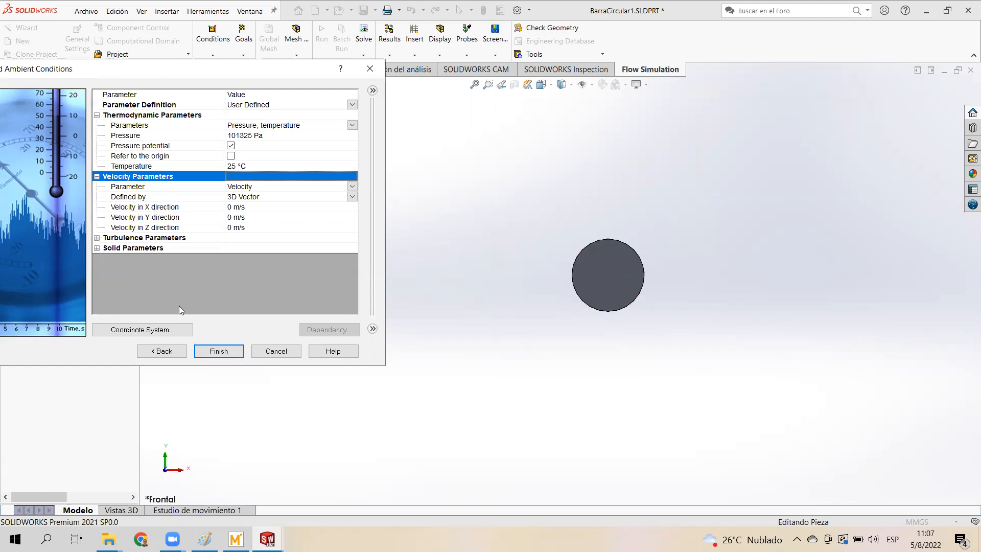
left_click(231, 207)
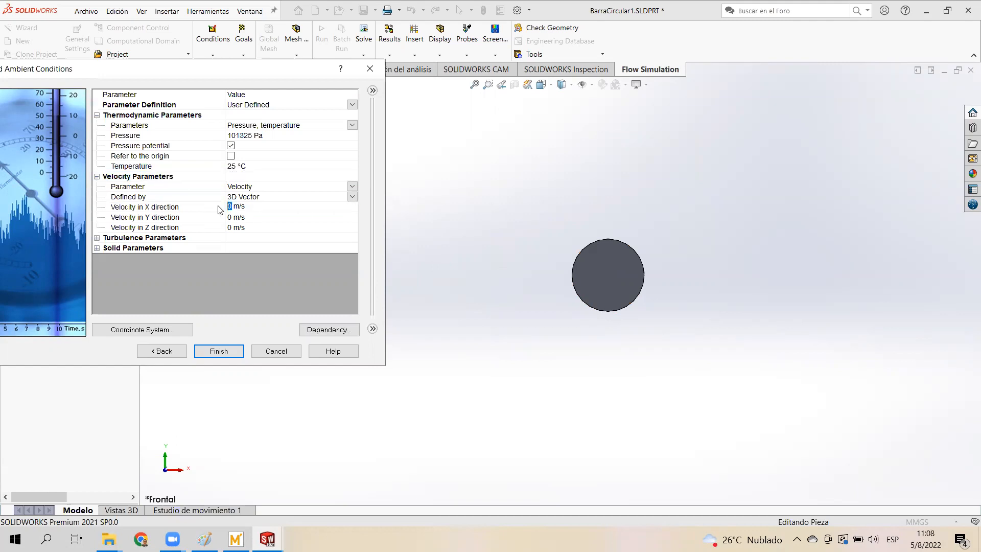
type("15")
left_click_drag(260, 74, 300, 89)
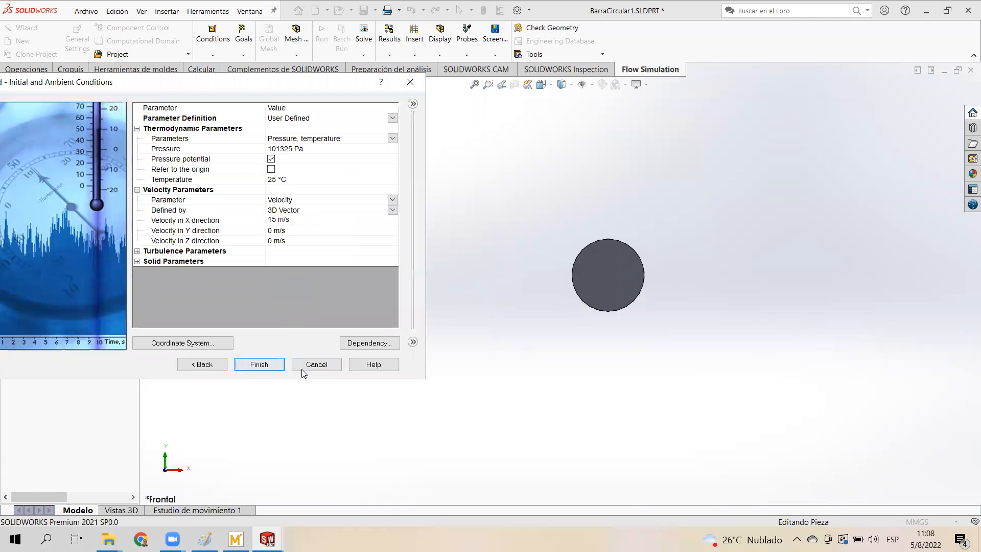
left_click(267, 365)
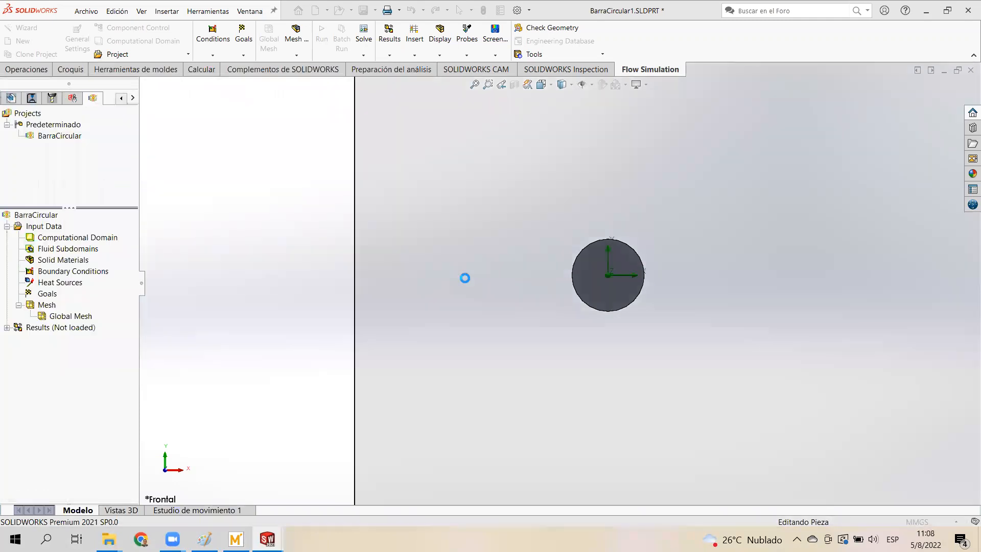
- Examine the computational domain around the bar in the isometric and front views
left_click(551, 85)
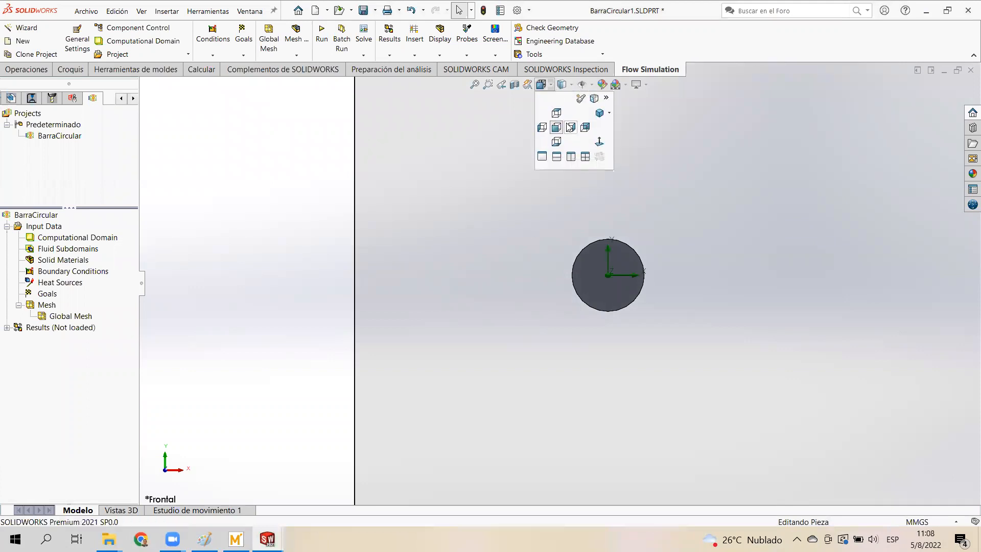
left_click(600, 114)
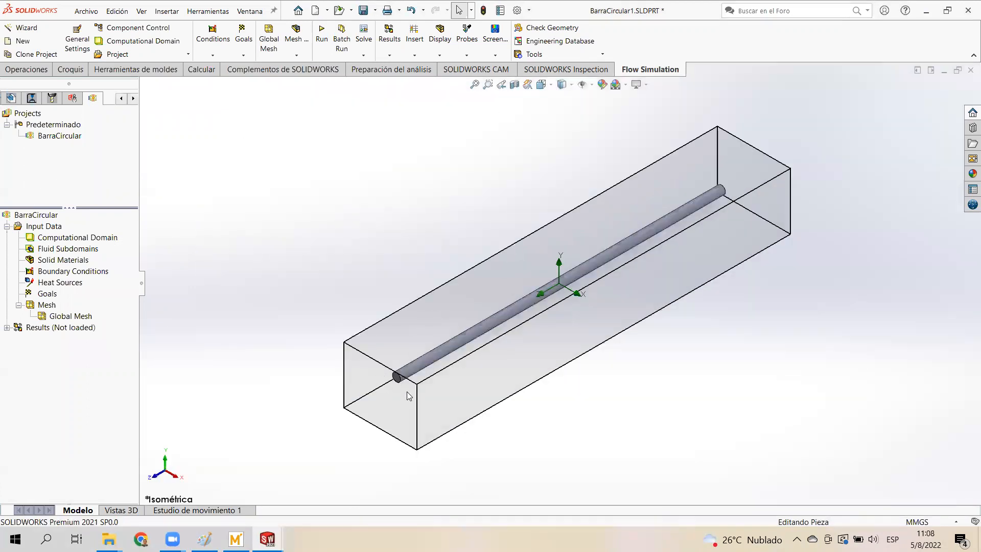
scroll(407, 391, "down", 5)
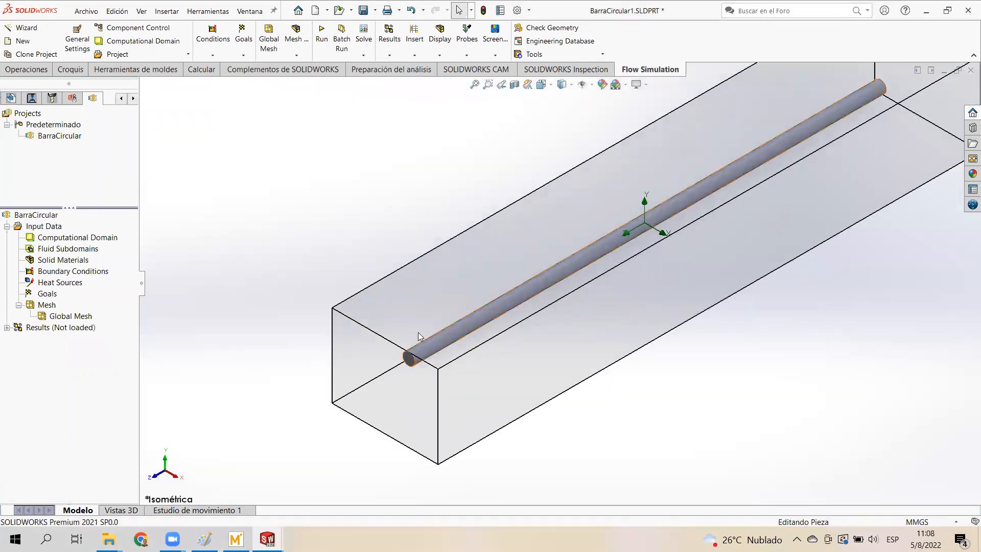
scroll(363, 396, "up", 3)
scroll(748, 183, "down", 1)
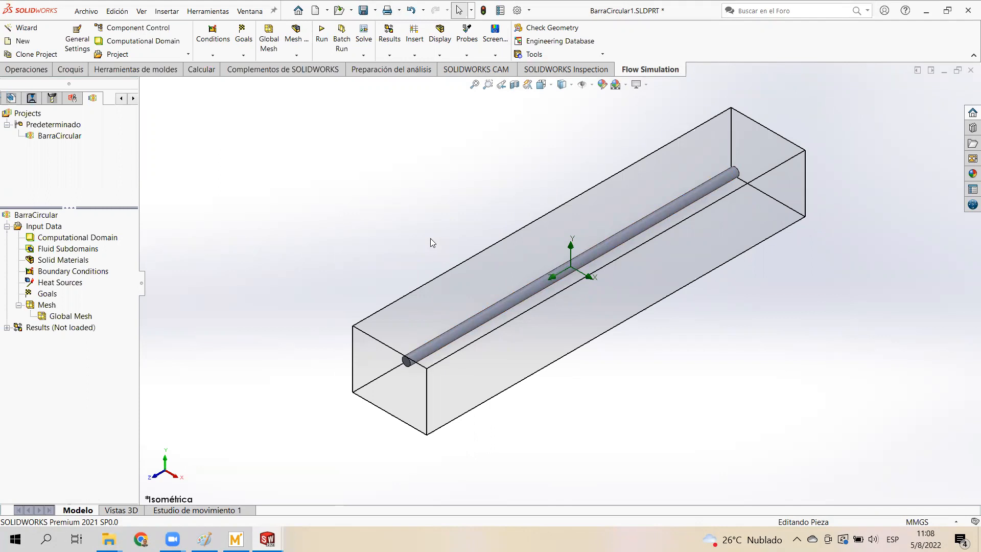
left_click(542, 85)
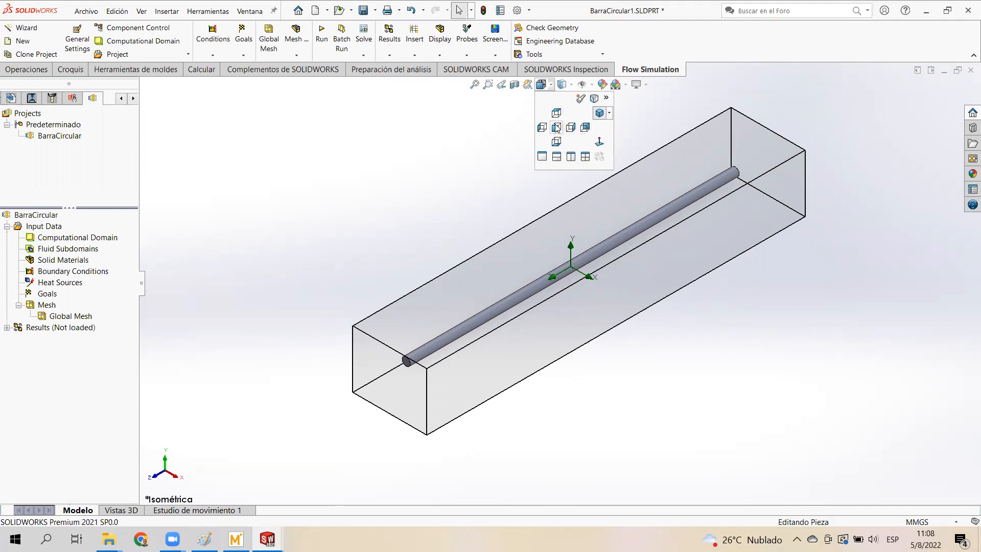
left_click(557, 127)
scroll(529, 258, "up", 6)
scroll(581, 275, "down", 1)
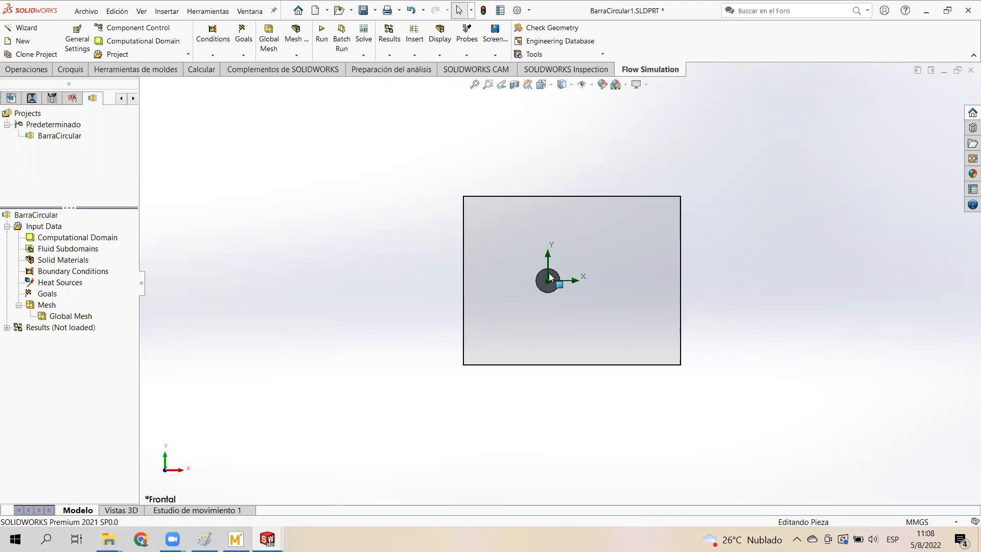
- Review the computational domain's size and conditions and the fluid subdomain settings, discarding both definitions
left_click(81, 238)
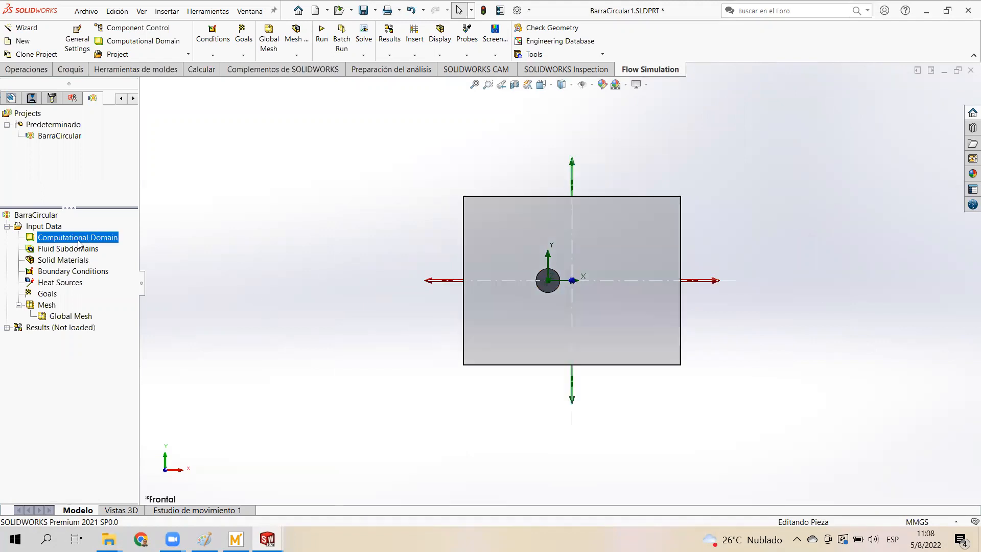
right_click(78, 240)
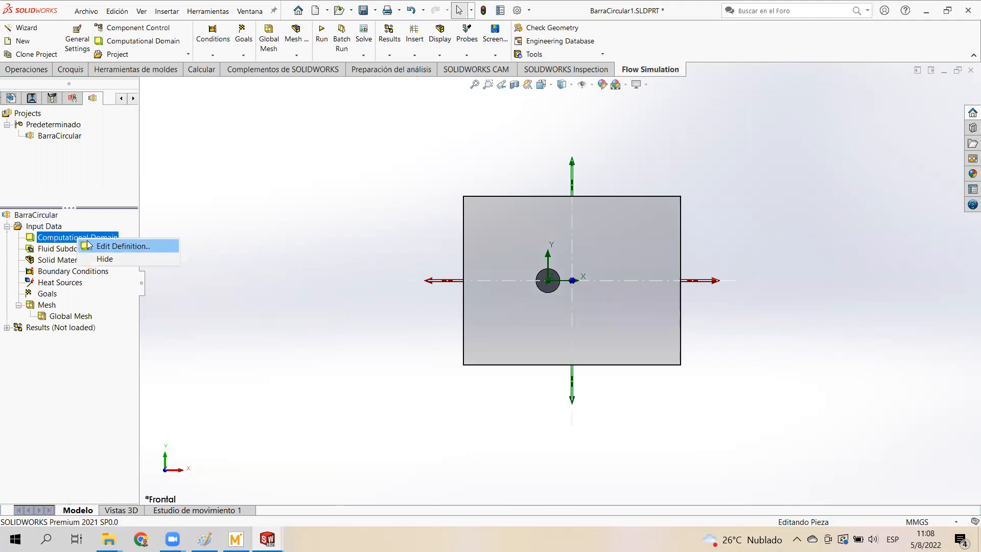
left_click(133, 239)
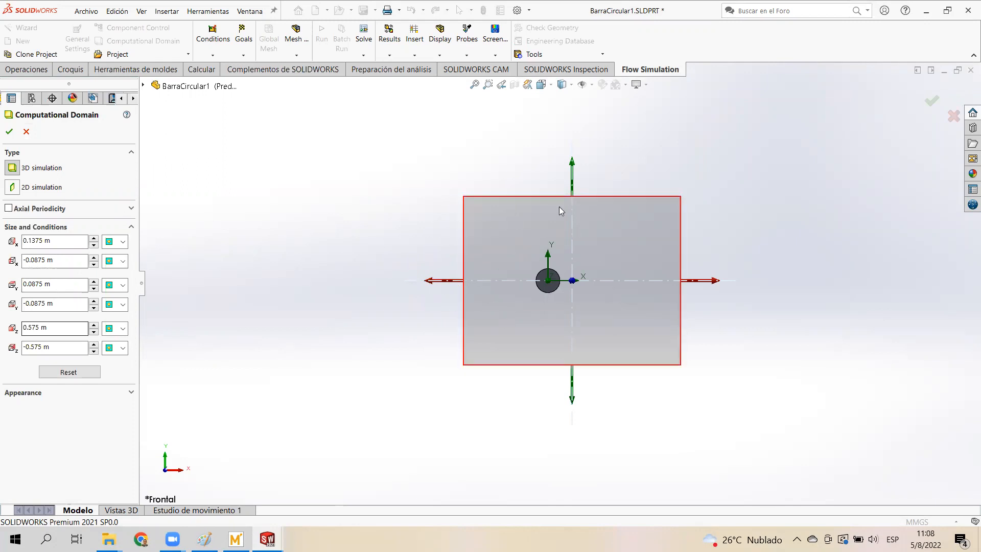
left_click(26, 132)
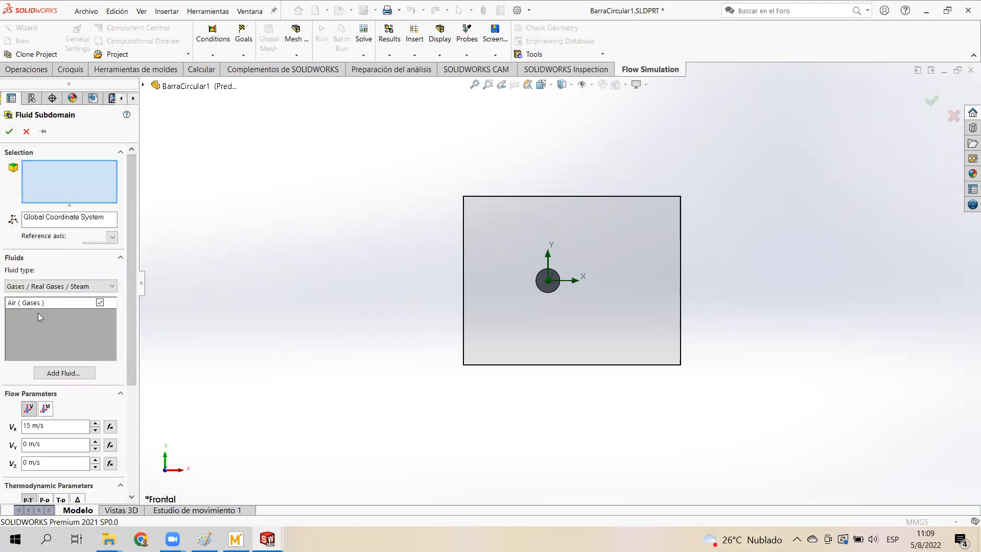
left_click(26, 132)
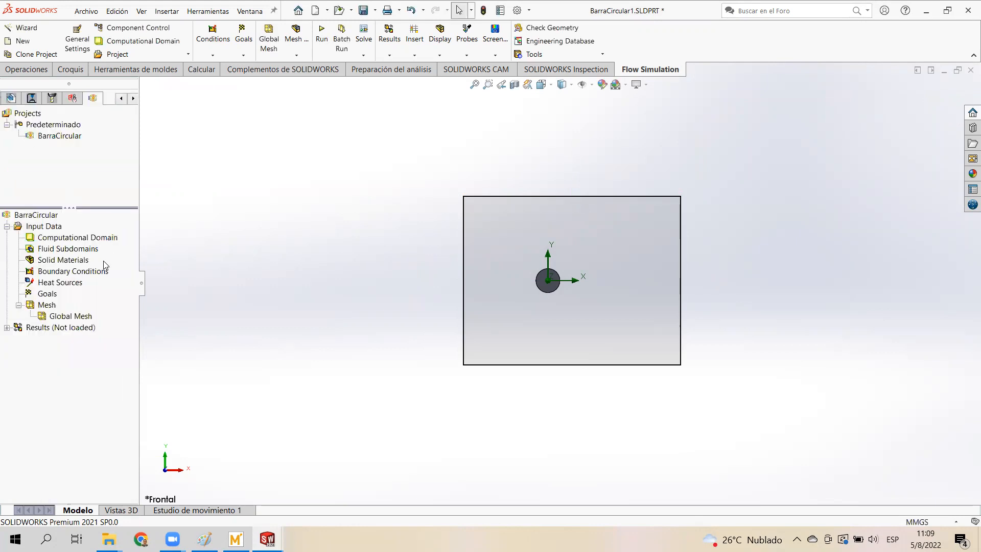
- Insert a solid material that assigns the pre-defined metal Copper to the circular bar body
right_click(54, 263)
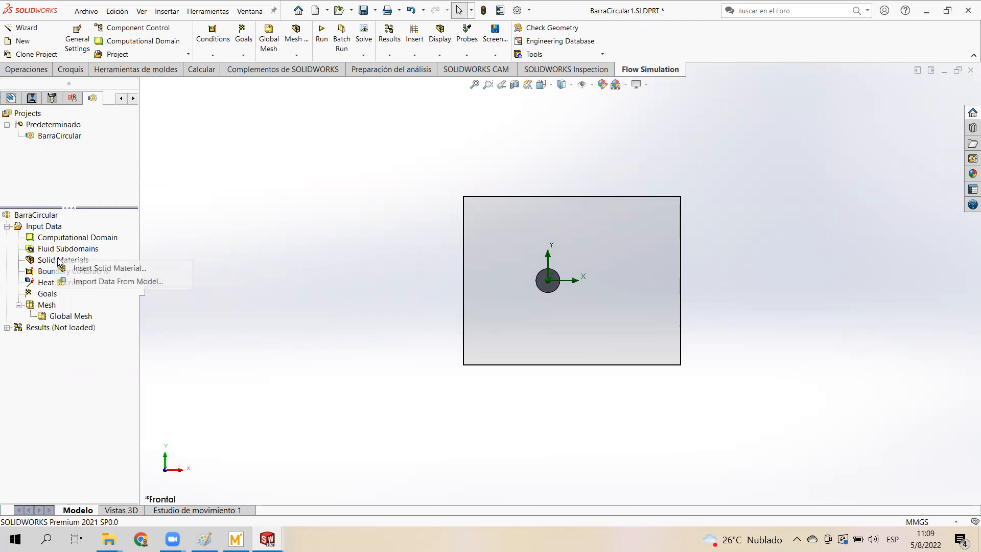
left_click(76, 269)
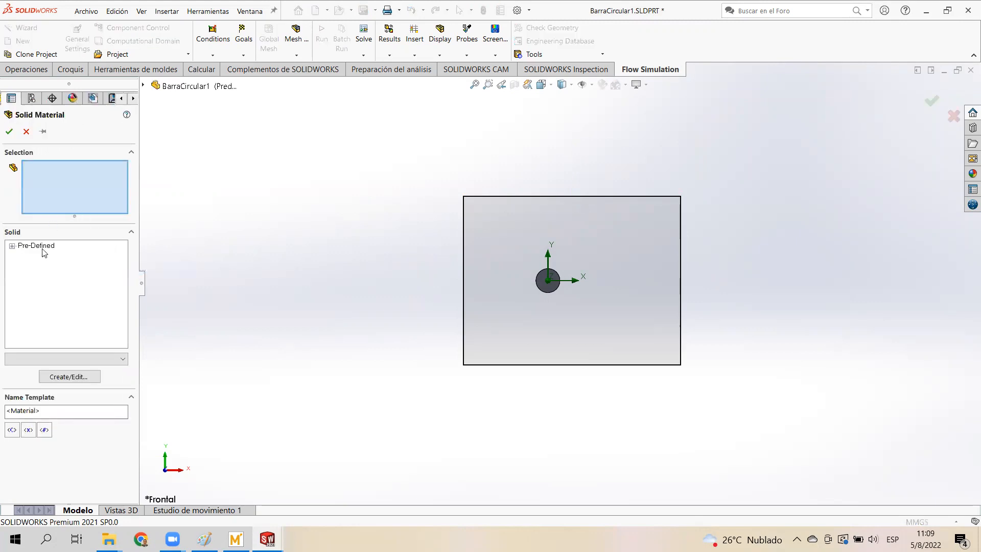
left_click(13, 246)
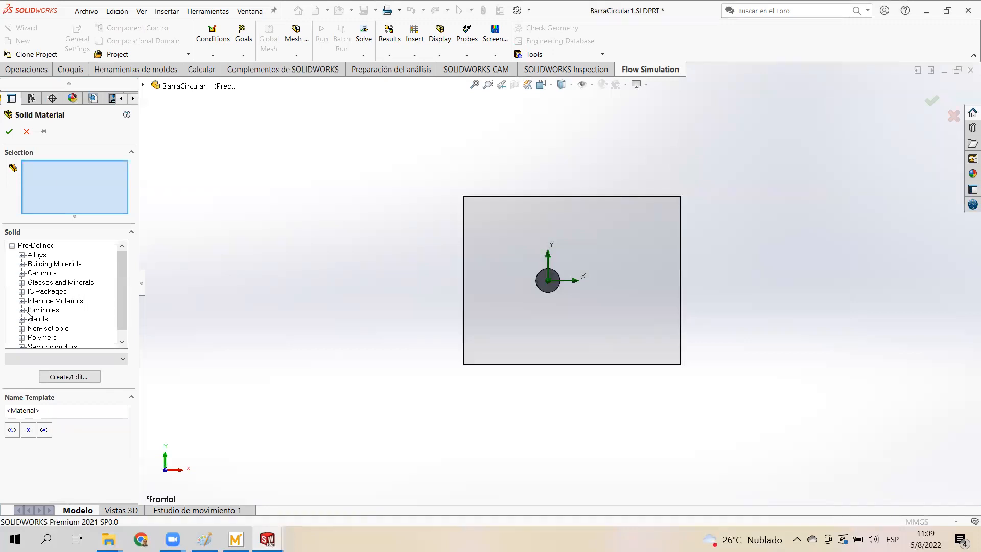
scroll(31, 295, "down", 1)
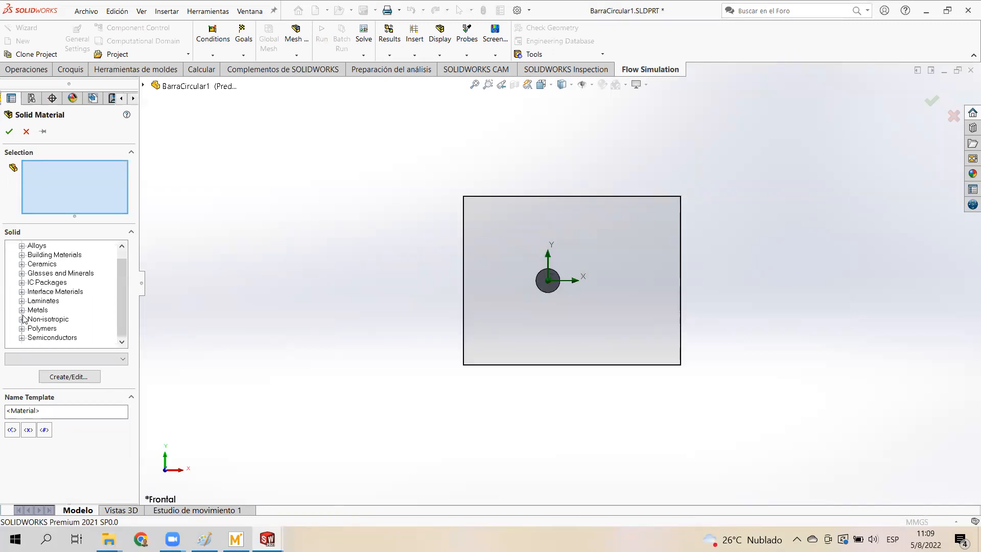
left_click(22, 310)
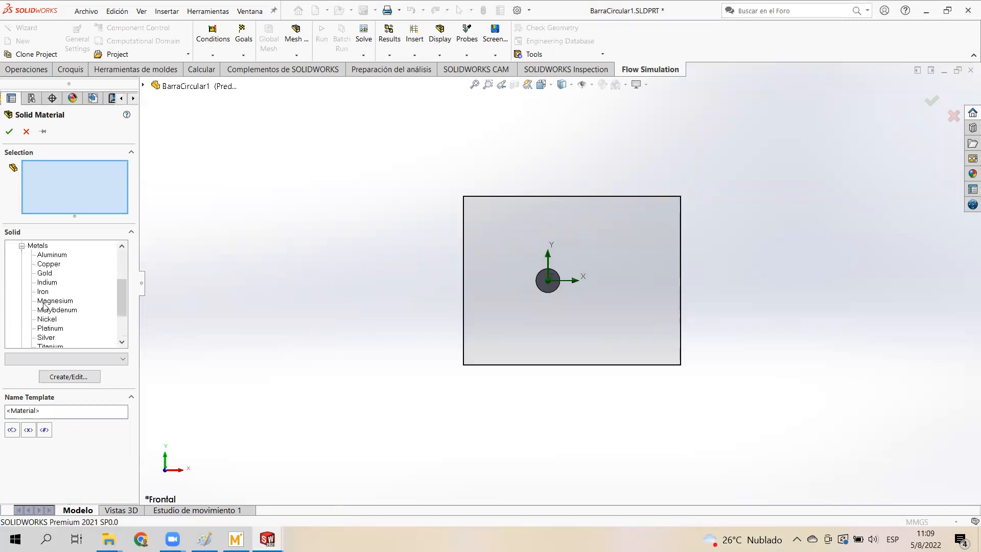
left_click(49, 264)
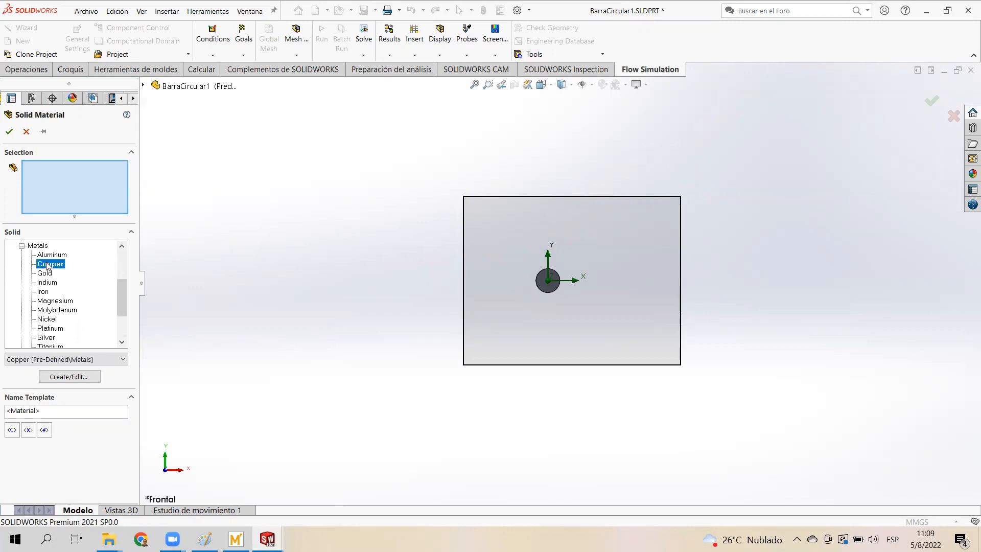
scroll(547, 287, "down", 5)
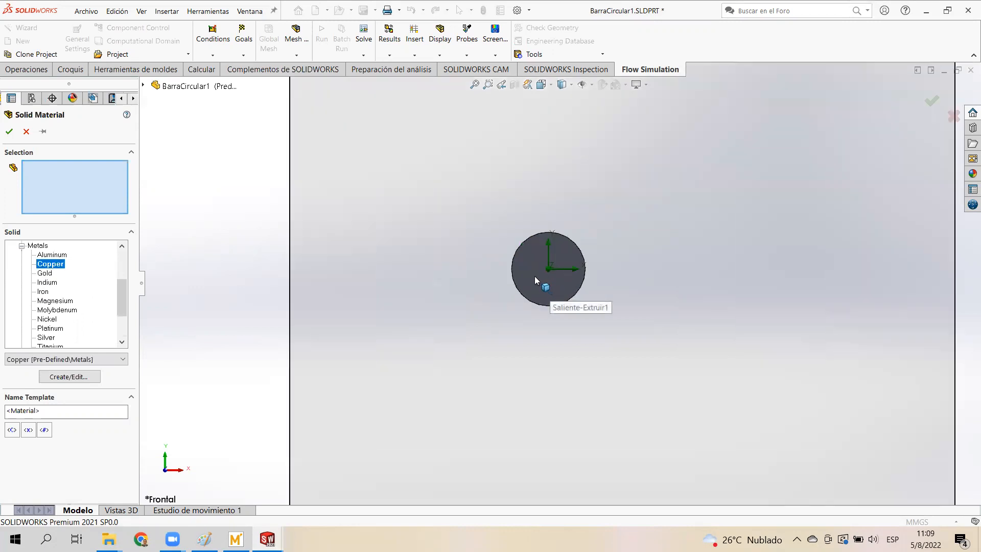
left_click(527, 256)
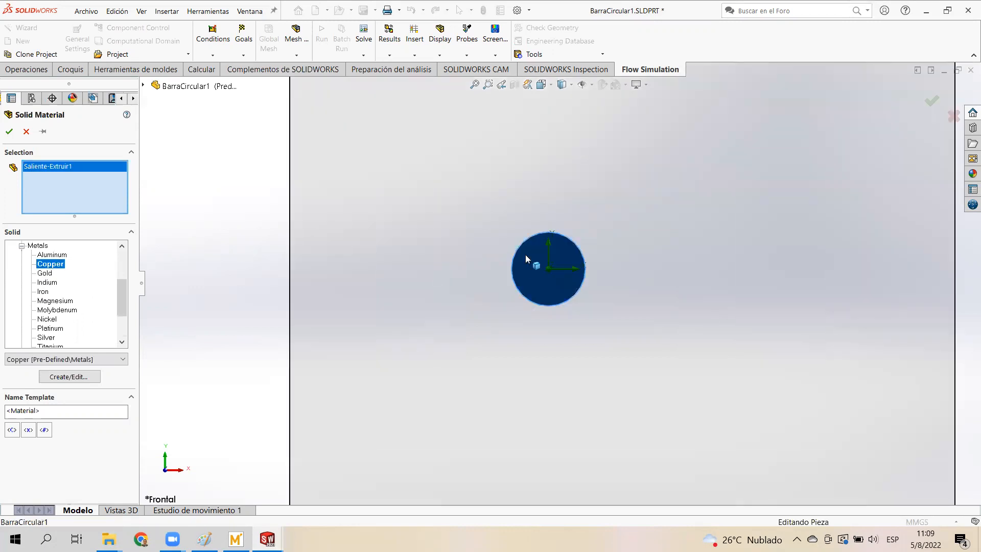
left_click(9, 132)
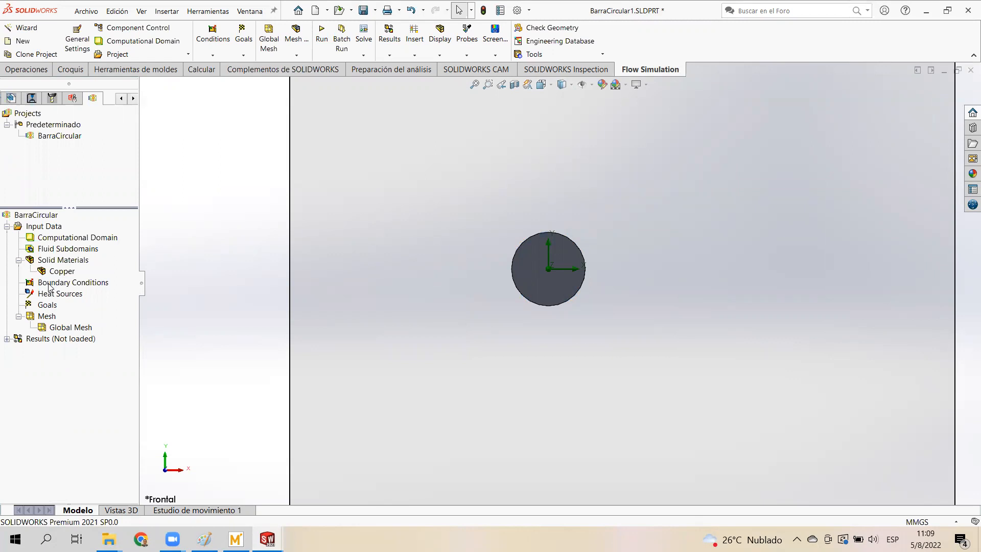
- Review the flow boundary condition types and parameters available for the bar's cylindrical face, discarding the definition
scroll(620, 322, "up", 3)
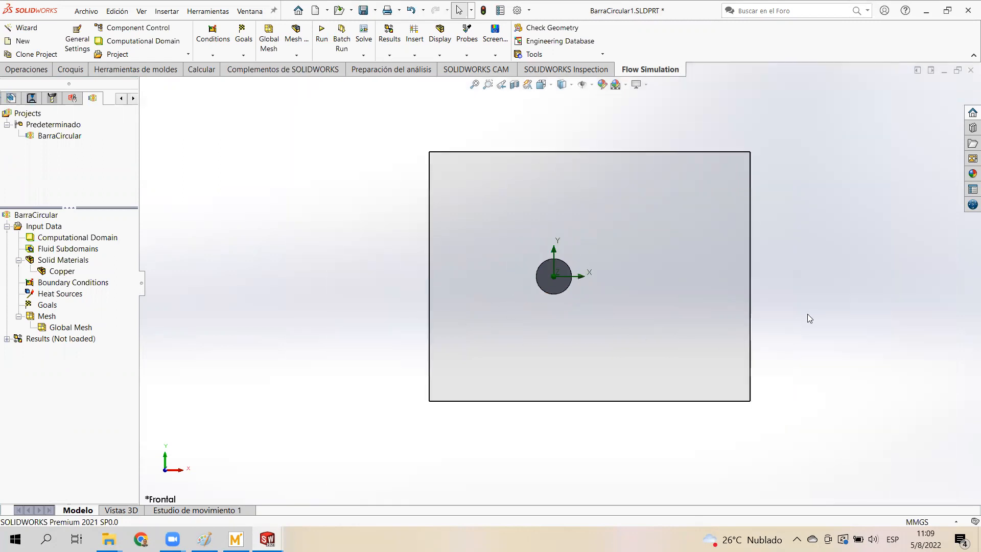
key("Left")
key("Left")
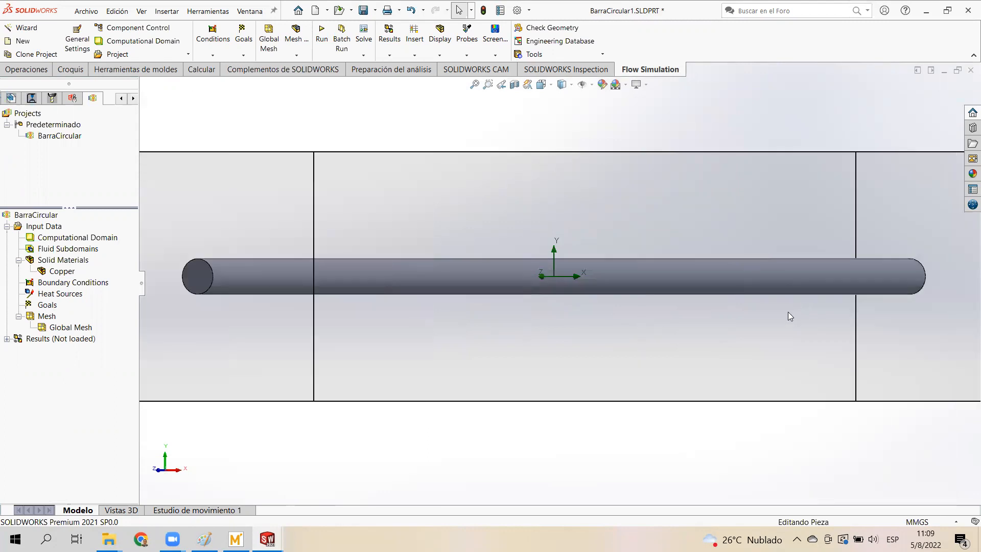
key("ctrl+7")
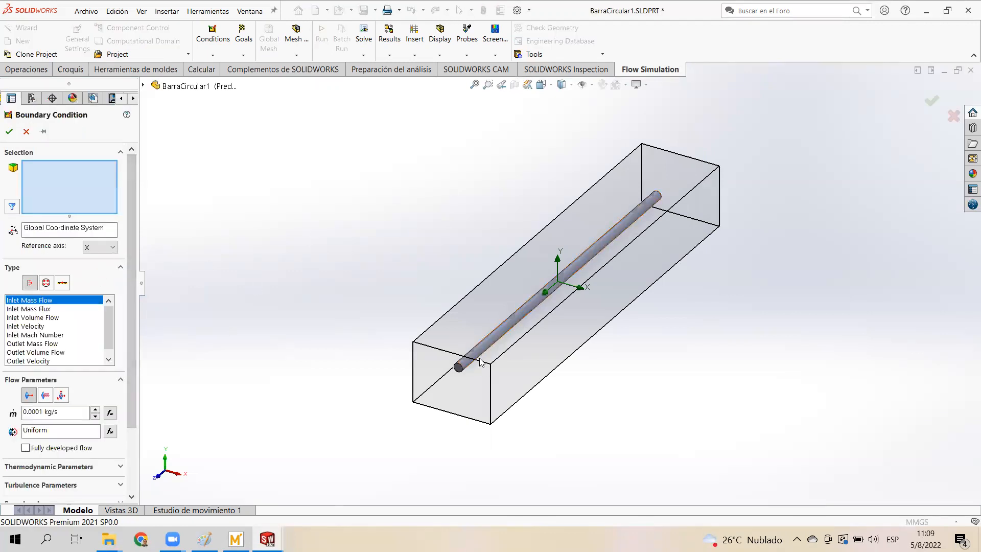
scroll(462, 372, "down", 3)
left_click(513, 320)
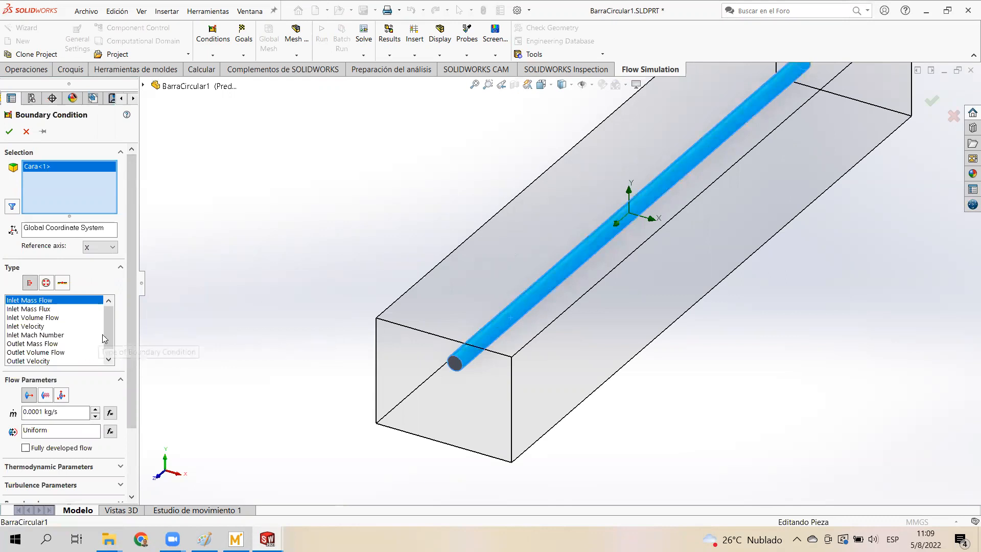
scroll(109, 337, "down", 1)
scroll(111, 337, "up", 1)
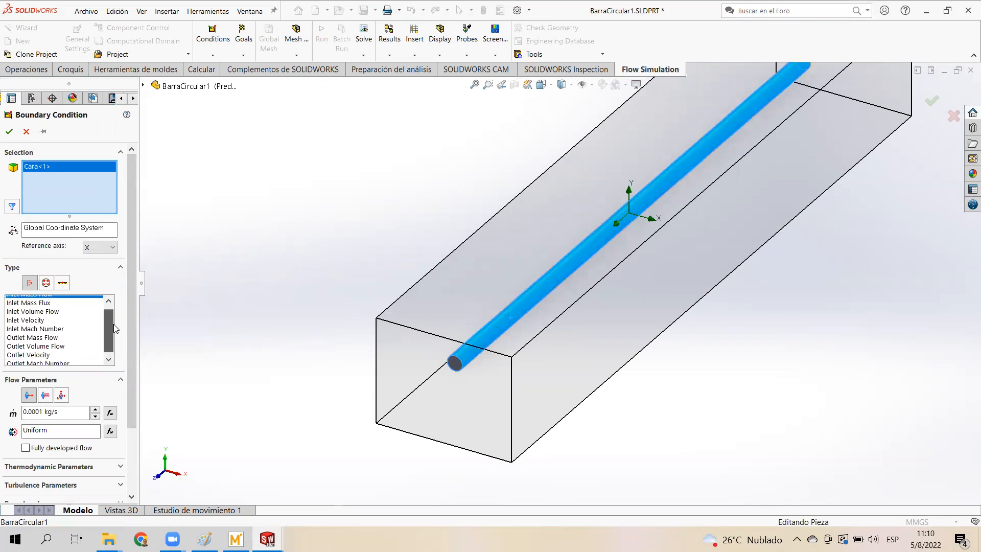
scroll(109, 327, "down", 1)
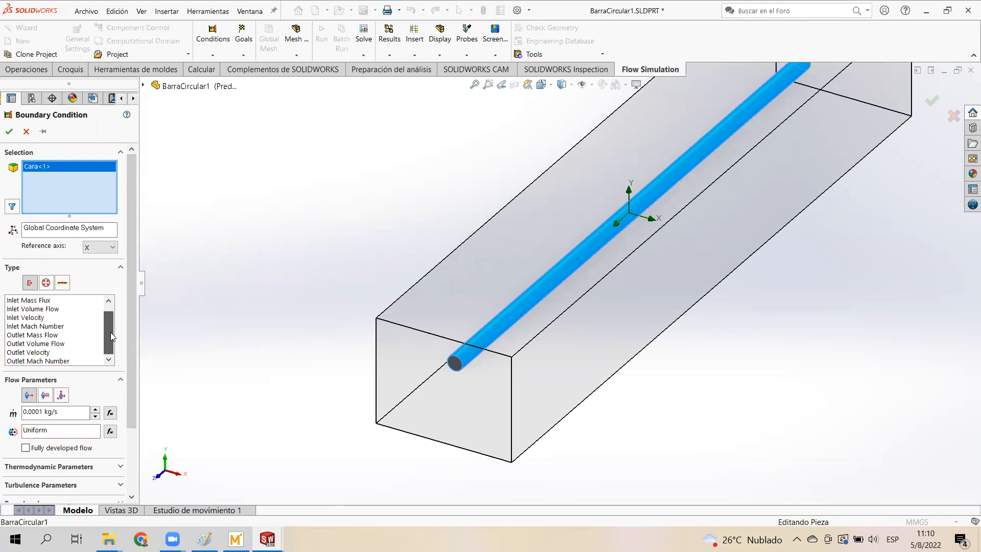
scroll(36, 449, "down", 2)
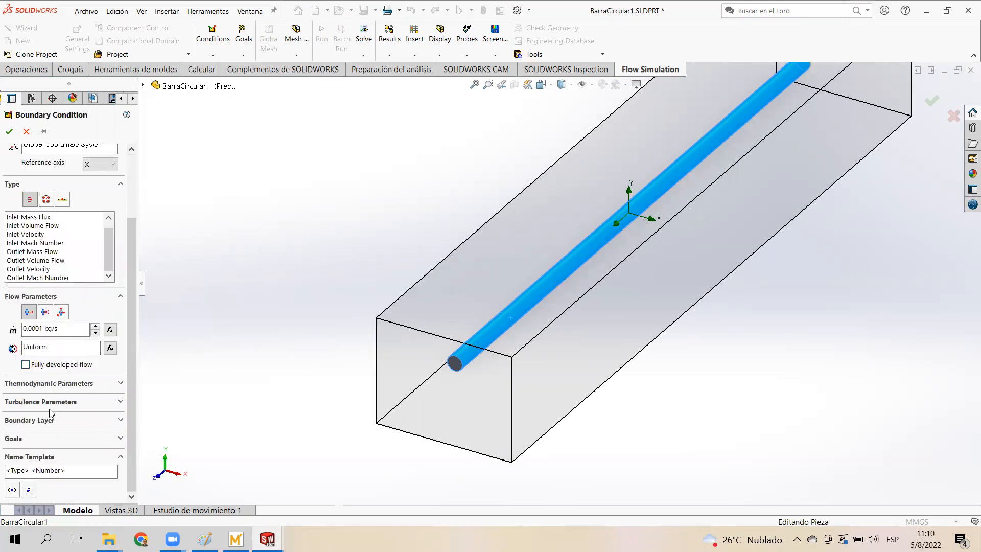
scroll(53, 415, "up", 2)
left_click(26, 132)
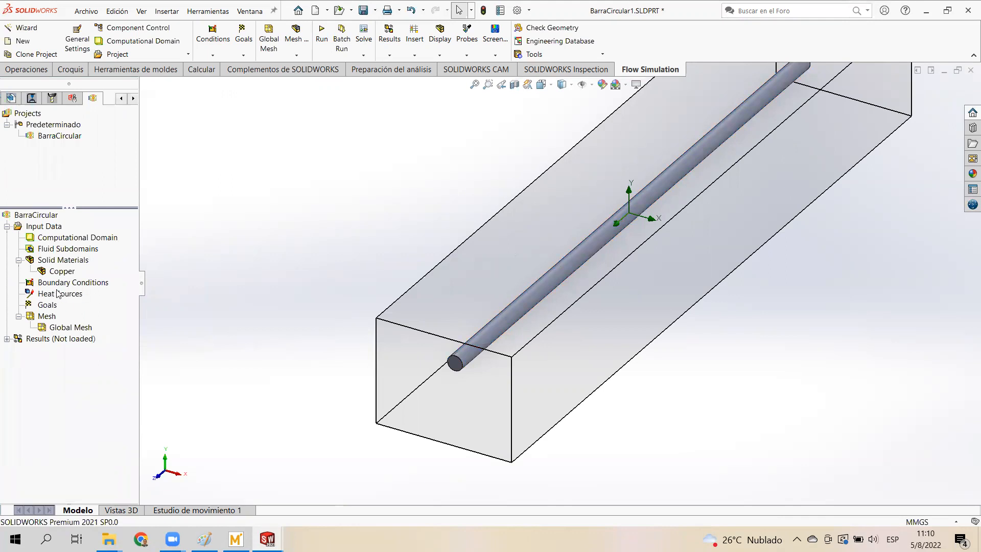
- Review the input and result features that can be added to the BarraCircular project tree
right_click(44, 216)
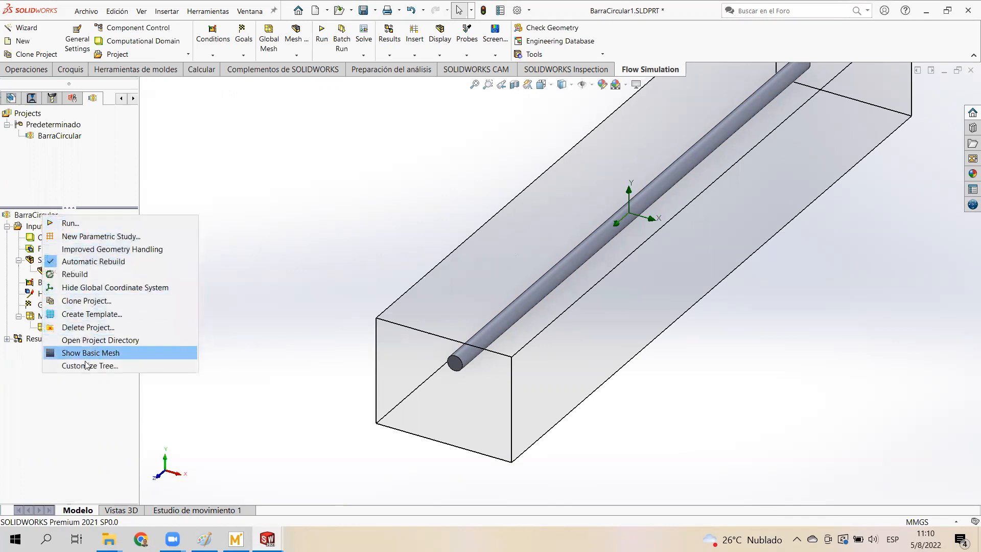
left_click(221, 170)
right_click(36, 217)
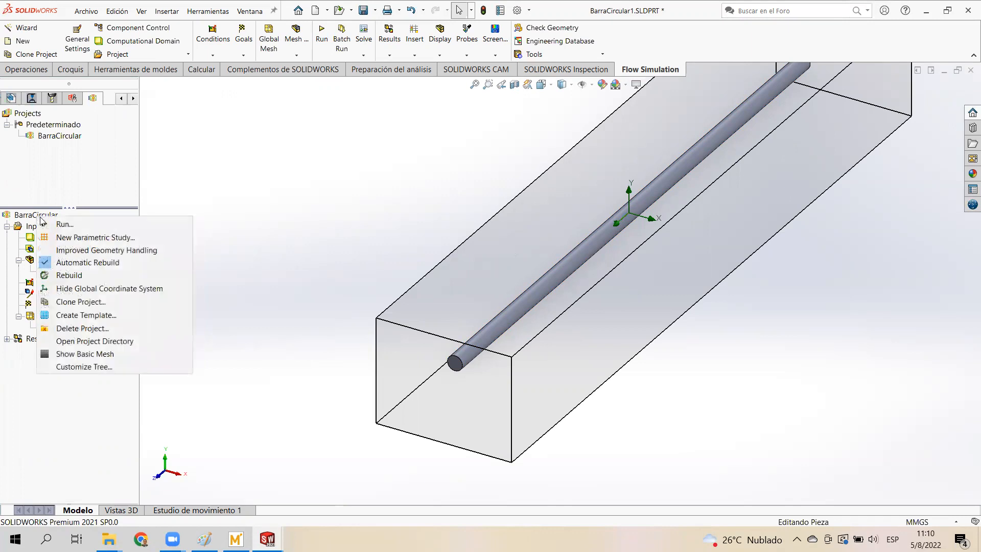
left_click(93, 367)
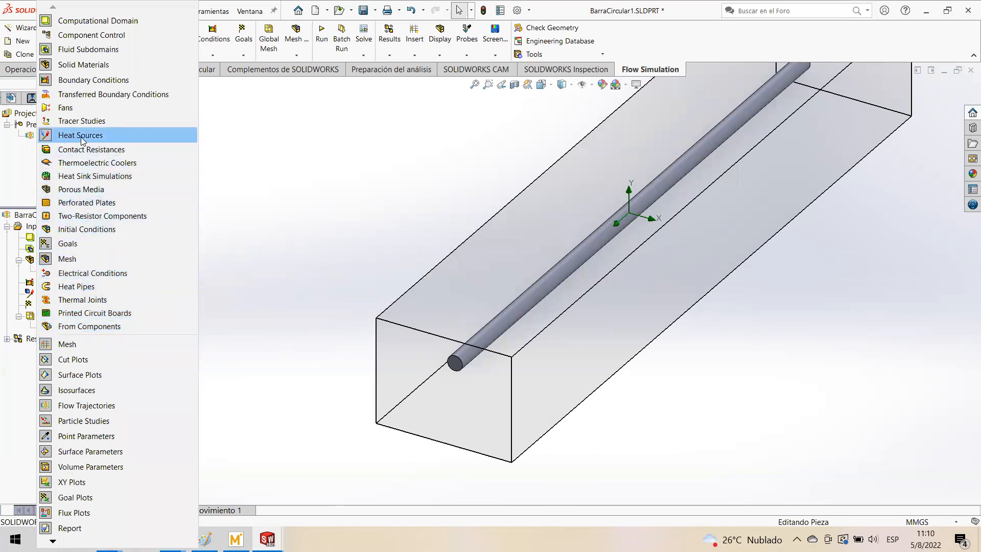
left_click(290, 192)
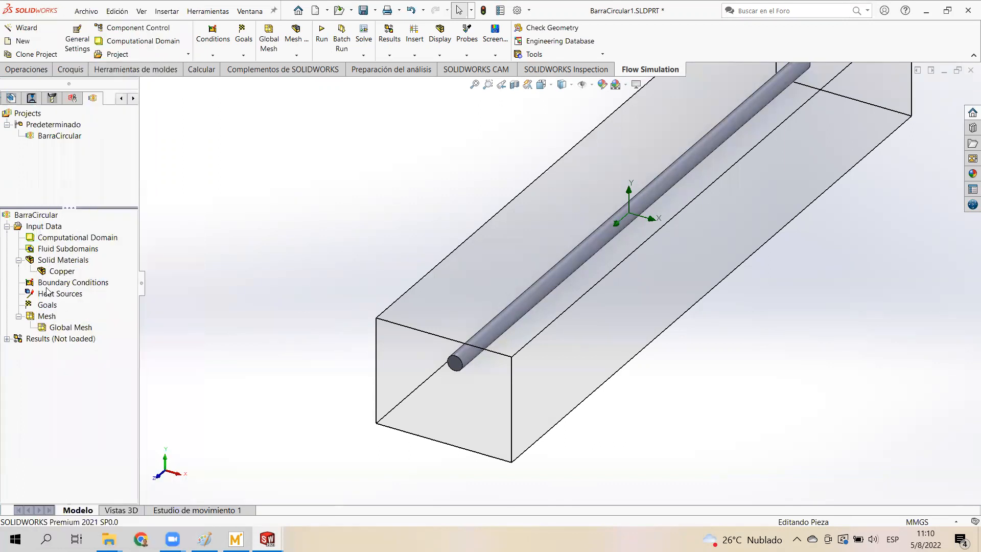
- Start a volume heat source on the circular bar body, defined by temperature
right_click(53, 299)
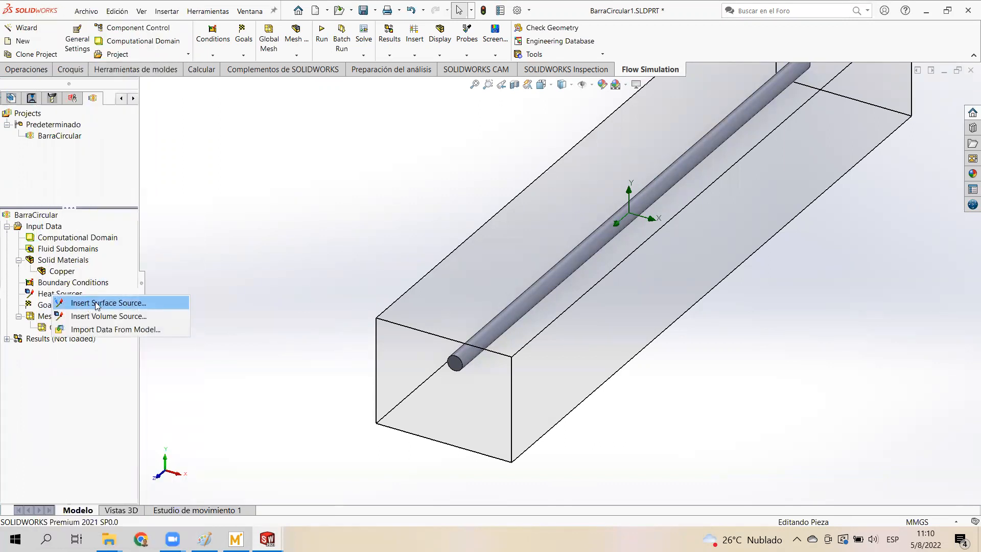
left_click(117, 316)
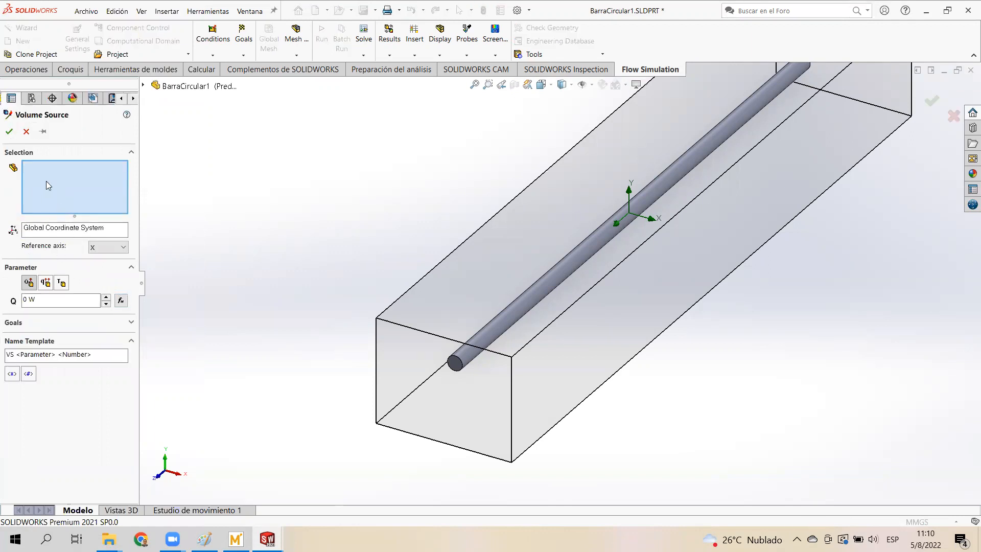
left_click(502, 318)
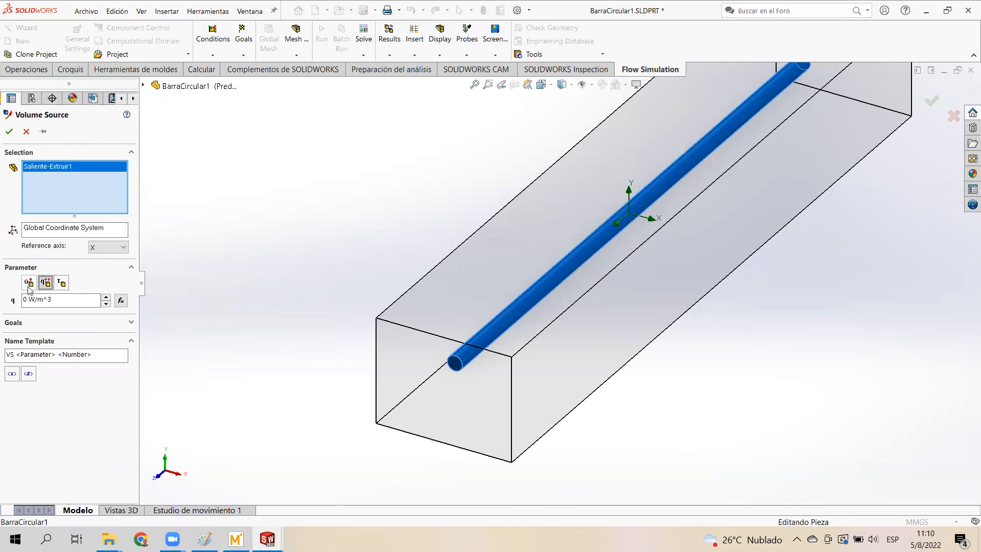
left_click(45, 283)
left_click(61, 285)
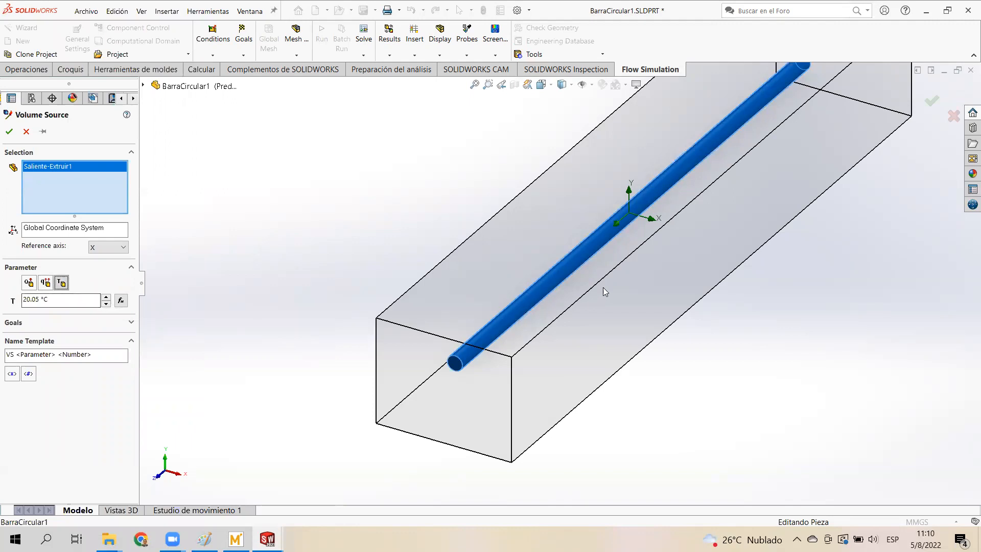
- Check the tube's surface temperature in the Mathcad problem statement and create the volume source with a temperature of 100 °C
left_click_drag(39, 301, 20, 302)
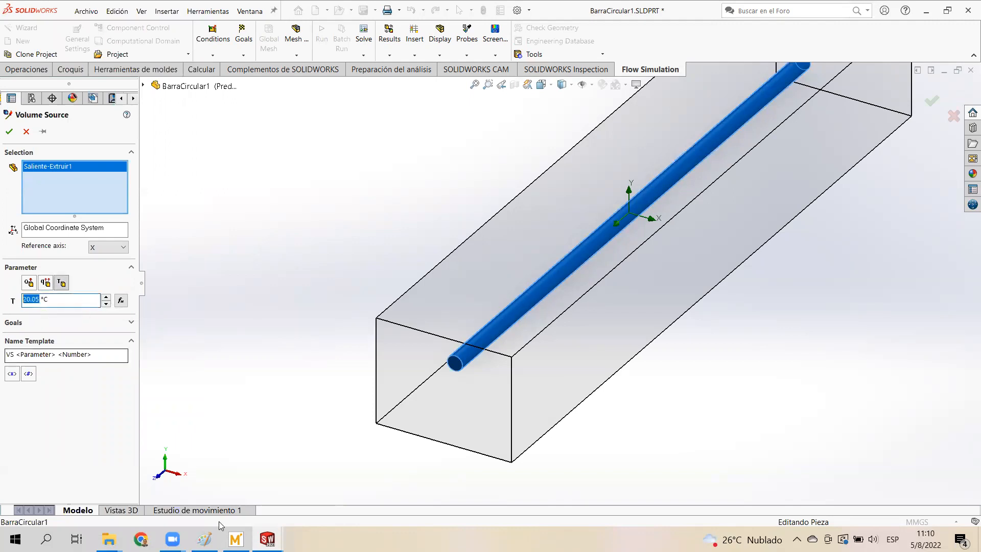
left_click(235, 539)
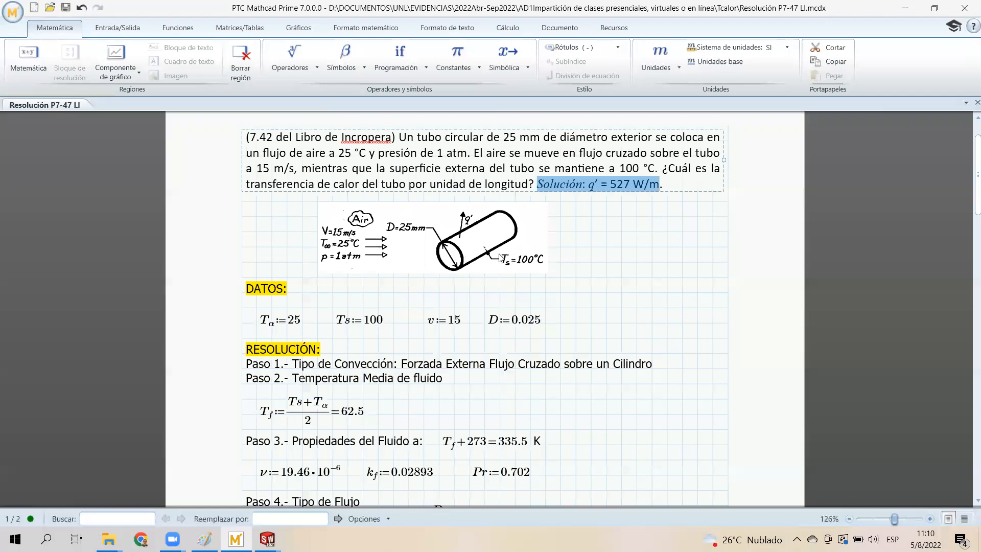
left_click(903, 9)
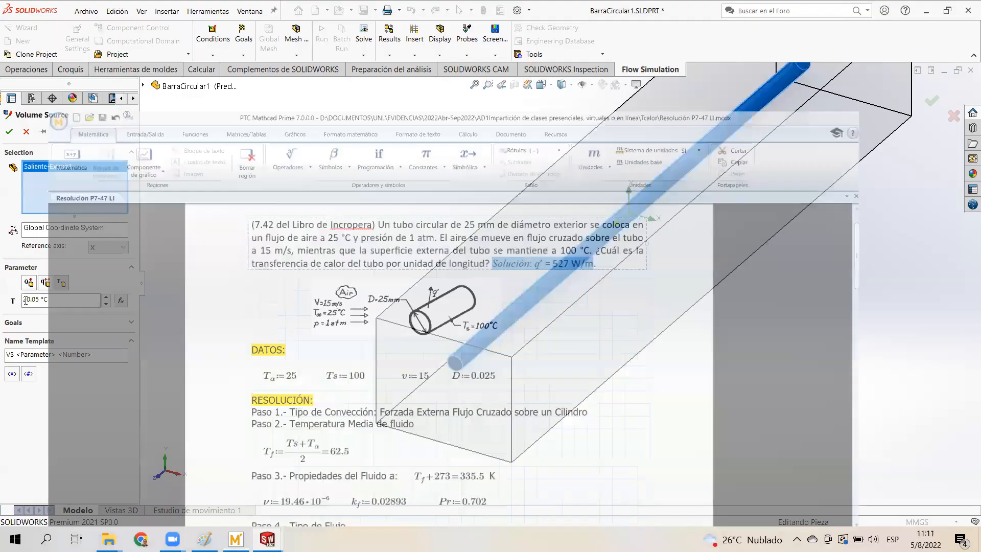
left_click_drag(40, 301, 21, 302)
type("10")
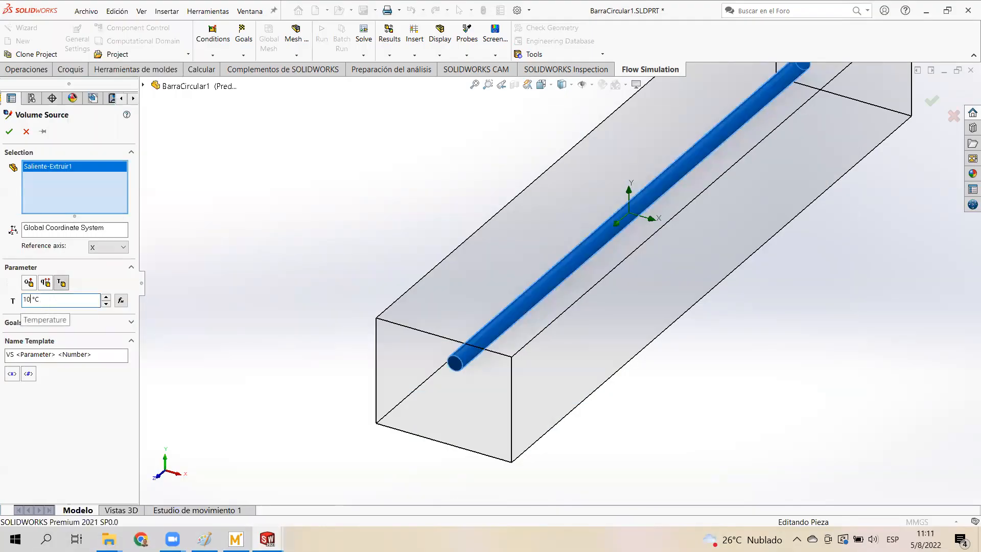
type("0")
key("Return")
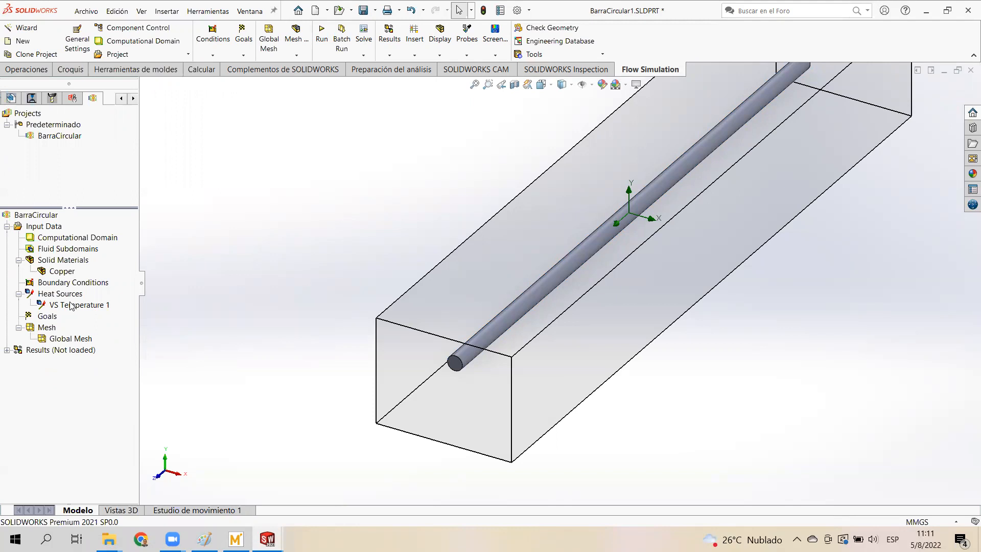
- Start a global goals definition with the average values of Temperature (Fluid), Total Temperature, Velocity and Velocity (X)
scroll(329, 271, "up", 6)
scroll(620, 231, "down", 3)
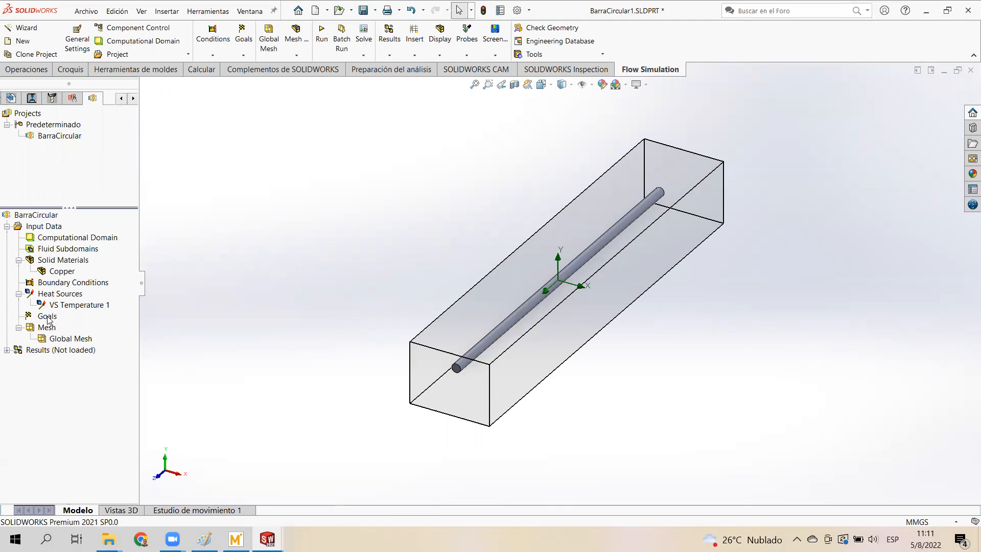
right_click(48, 318)
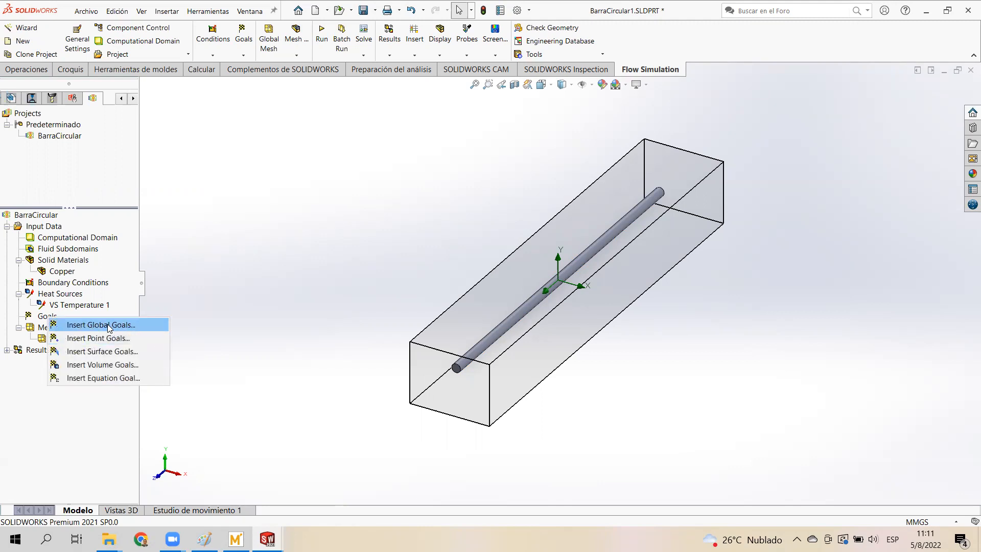
left_click(100, 326)
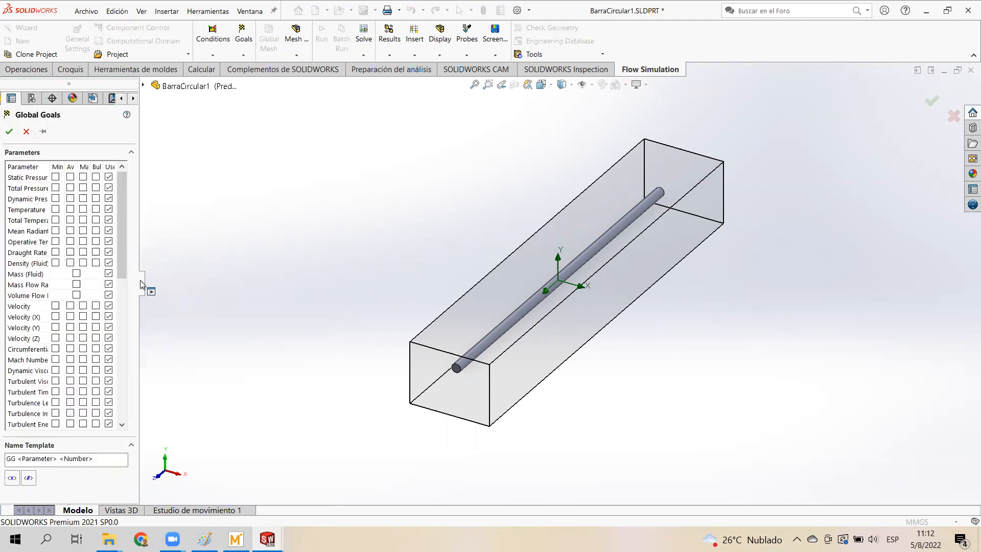
left_click_drag(143, 284, 230, 284)
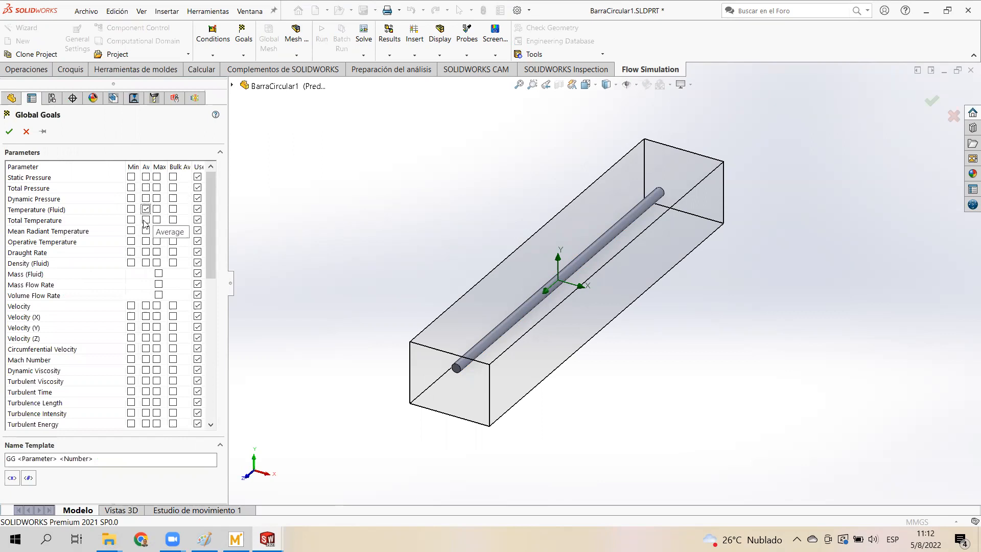
left_click(146, 219)
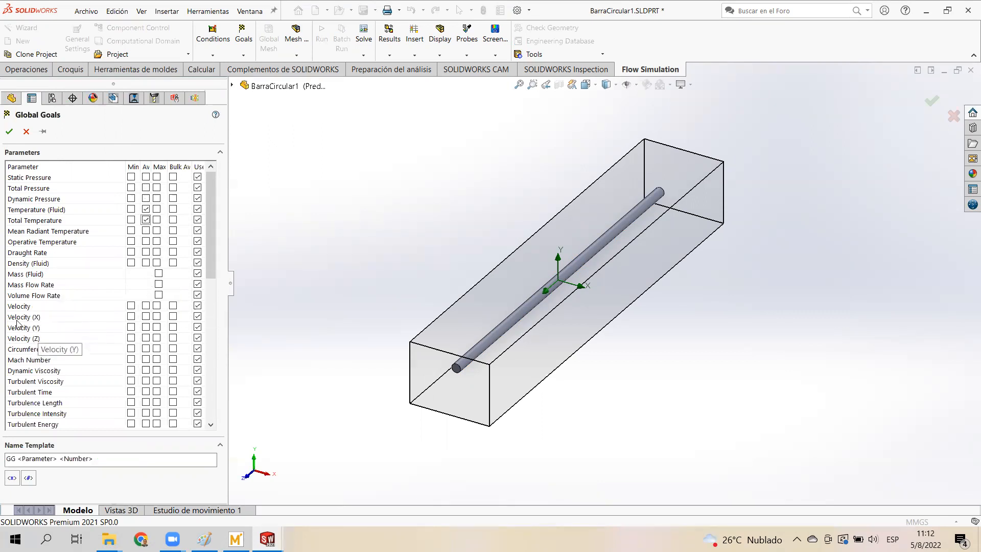
left_click(146, 305)
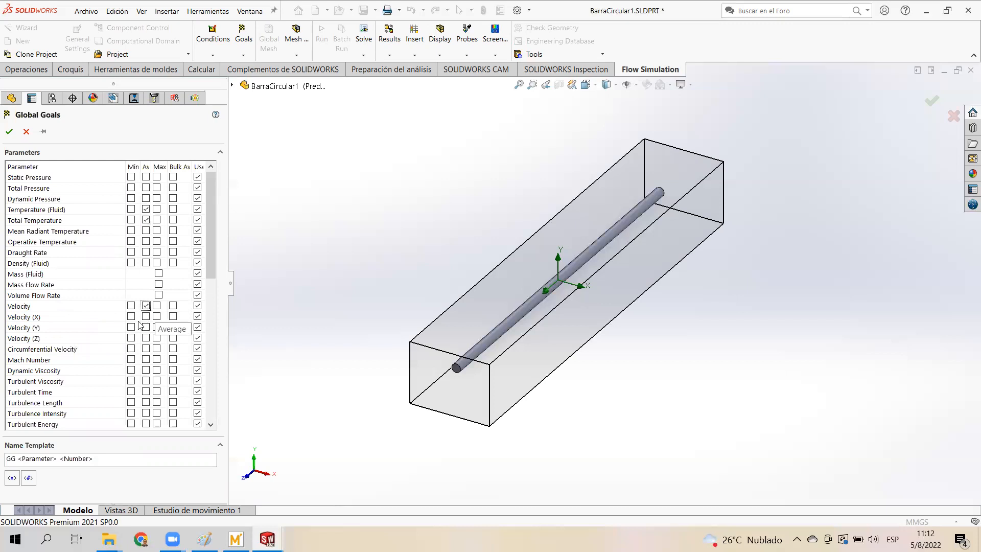
left_click(146, 316)
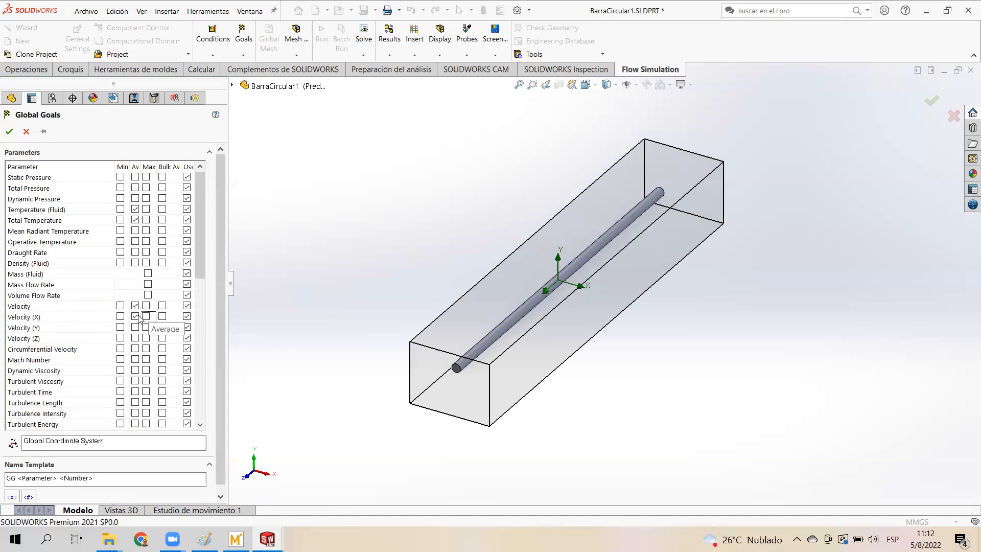
- Add the average Heat Flux to the global goals
scroll(141, 320, "down", 1)
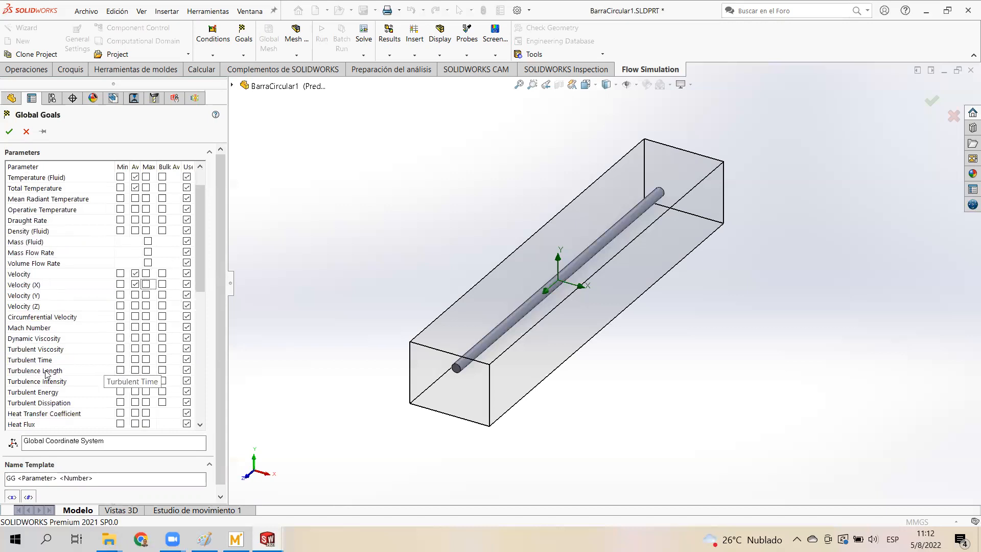
scroll(118, 383, "down", 1)
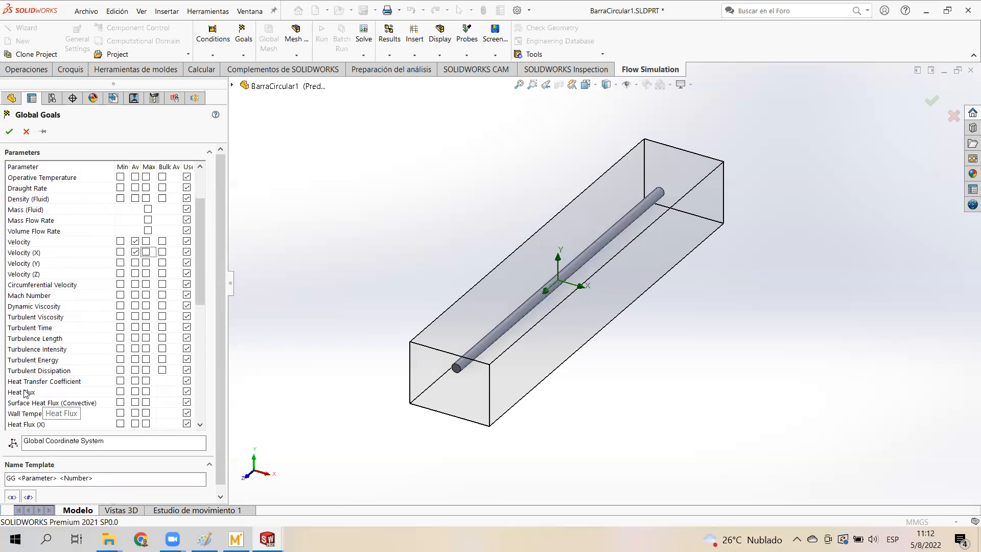
scroll(34, 388, "down", 1)
left_click(135, 359)
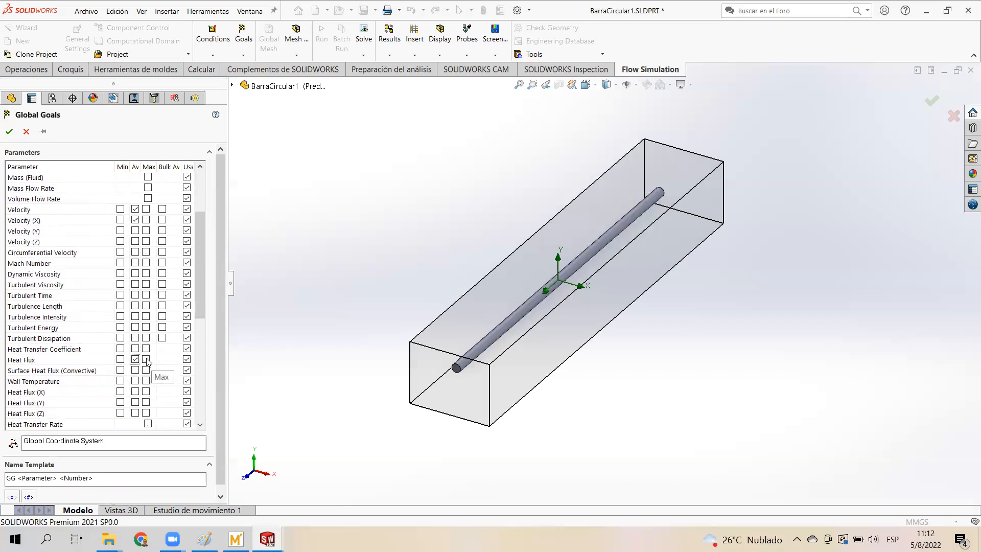
- Consult the Mathcad results for h and heat flux, add the average Heat Transfer Coefficient, and create the global goals
scroll(145, 360, "down", 1)
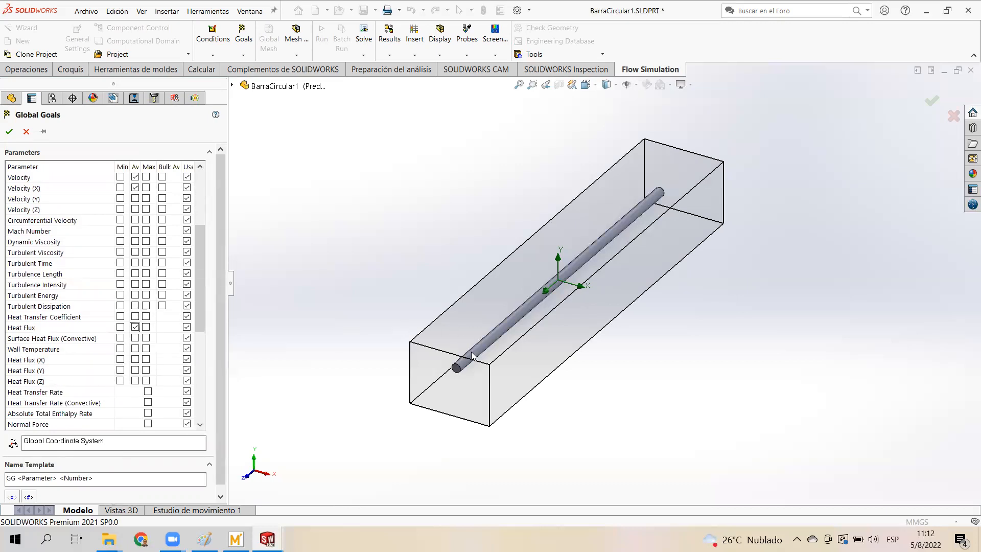
scroll(142, 358, "down", 1)
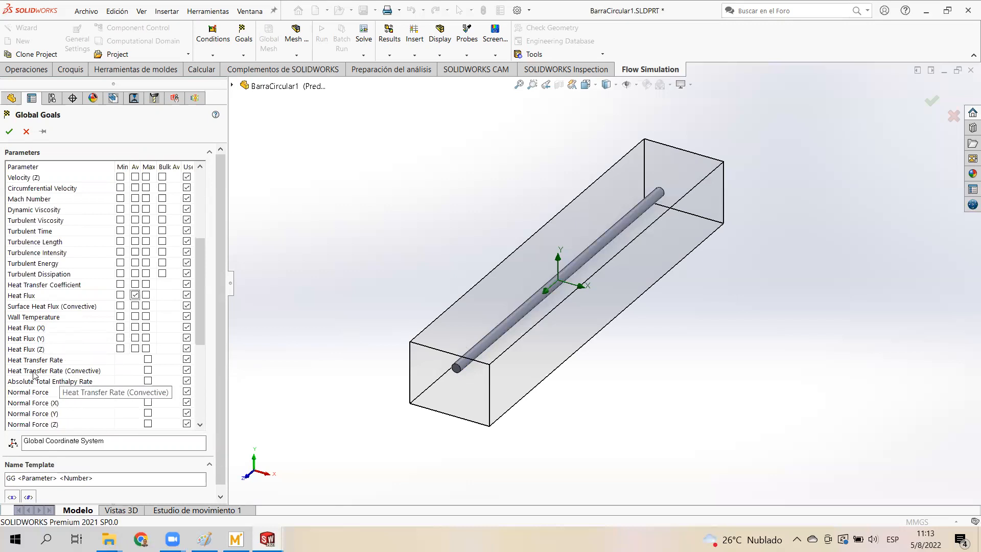
scroll(30, 377, "down", 1)
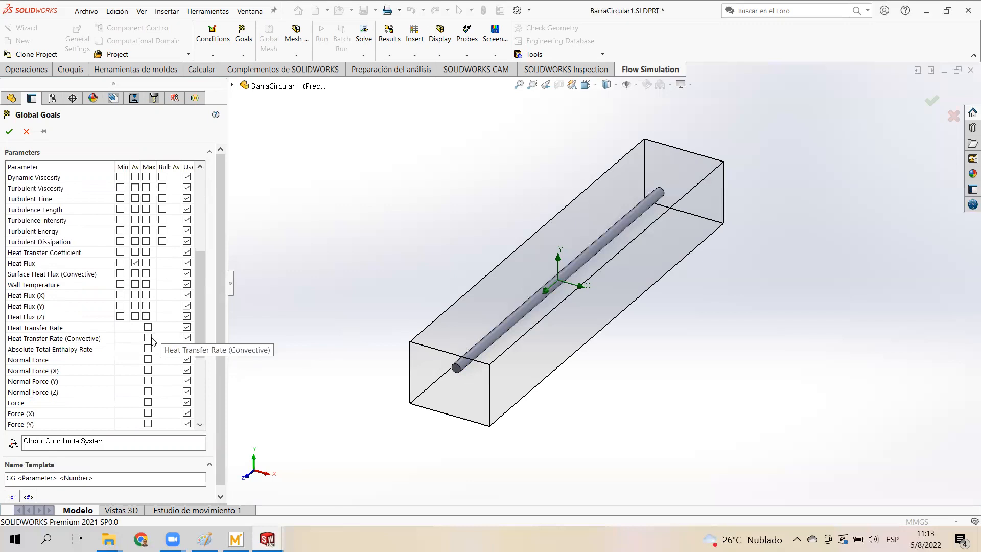
scroll(104, 327, "down", 3)
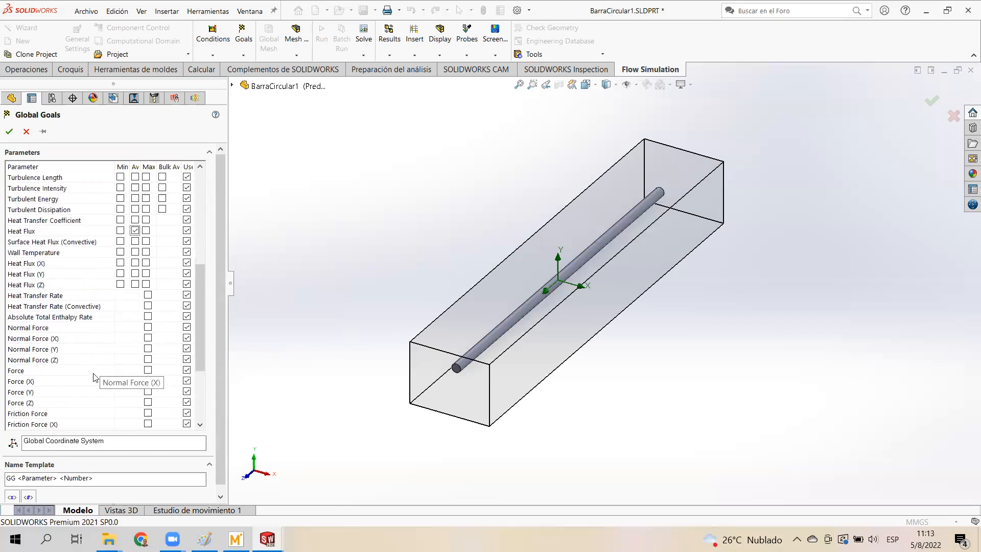
scroll(107, 355, "up", 2)
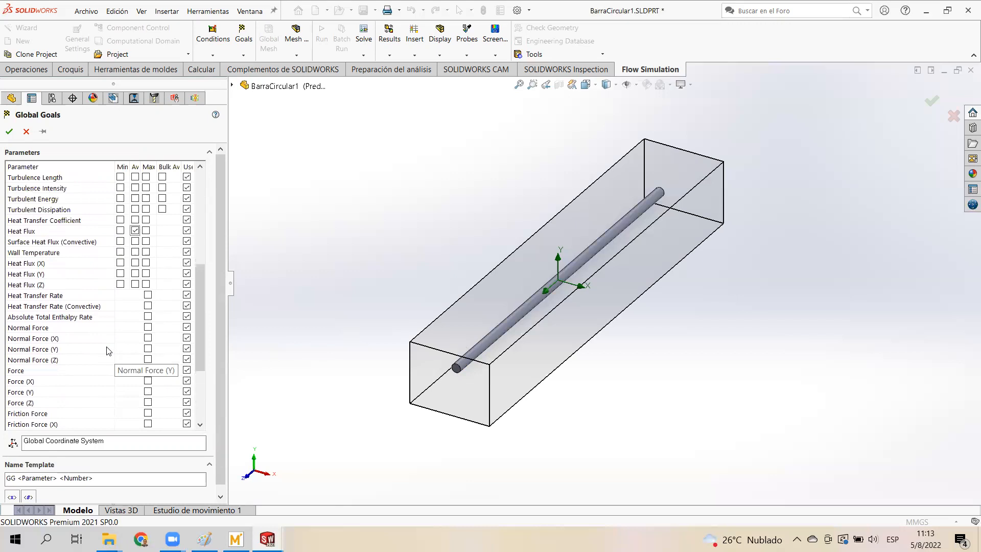
scroll(102, 317, "up", 2)
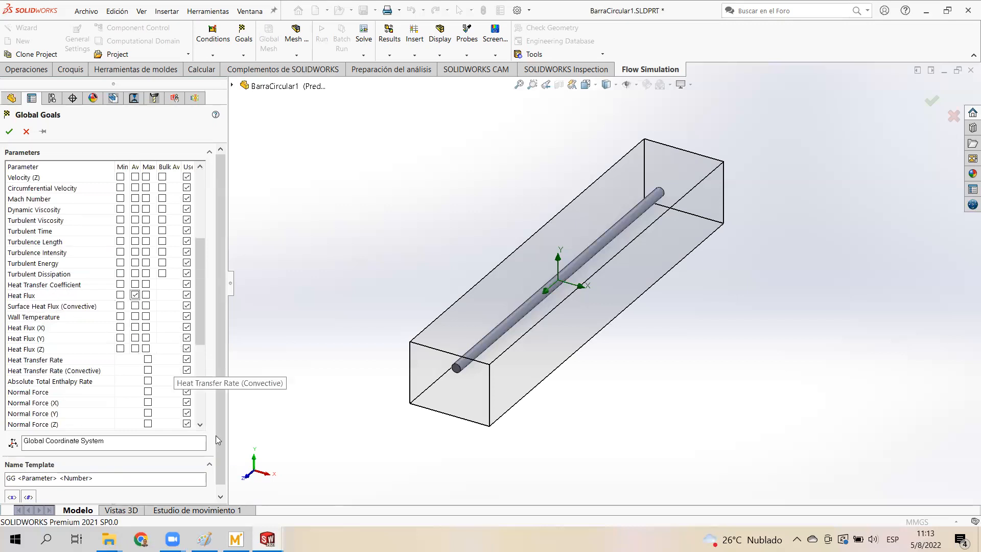
left_click(236, 539)
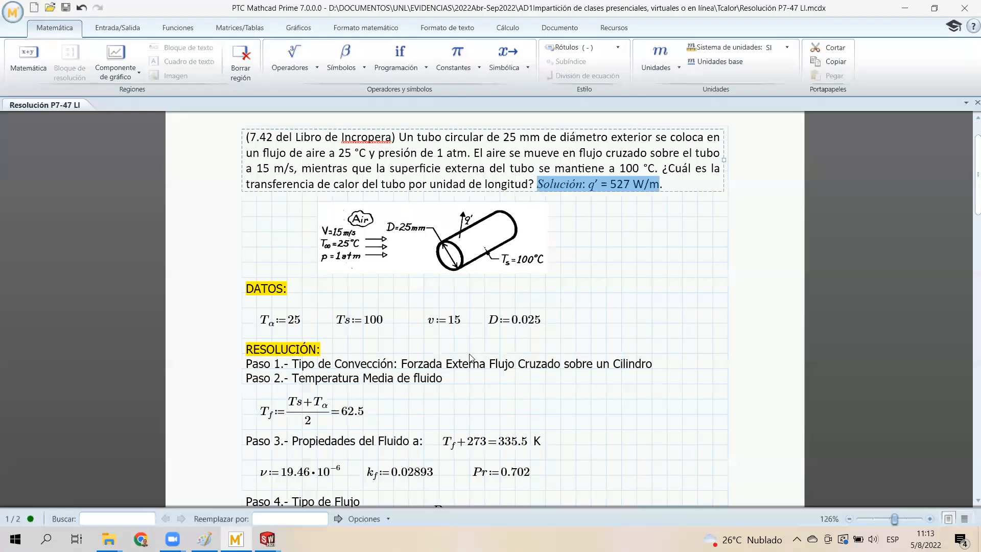
scroll(474, 353, "down", 15)
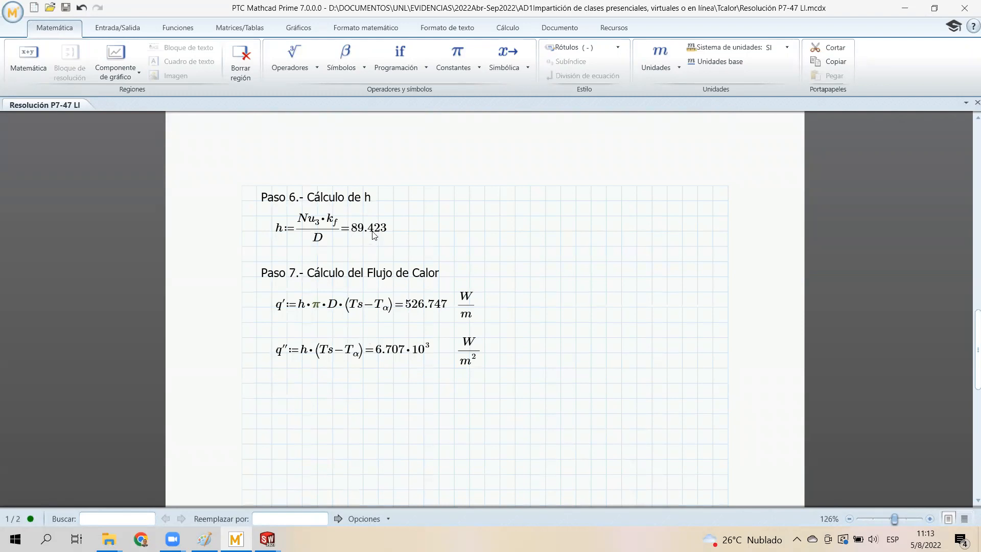
left_click(903, 8)
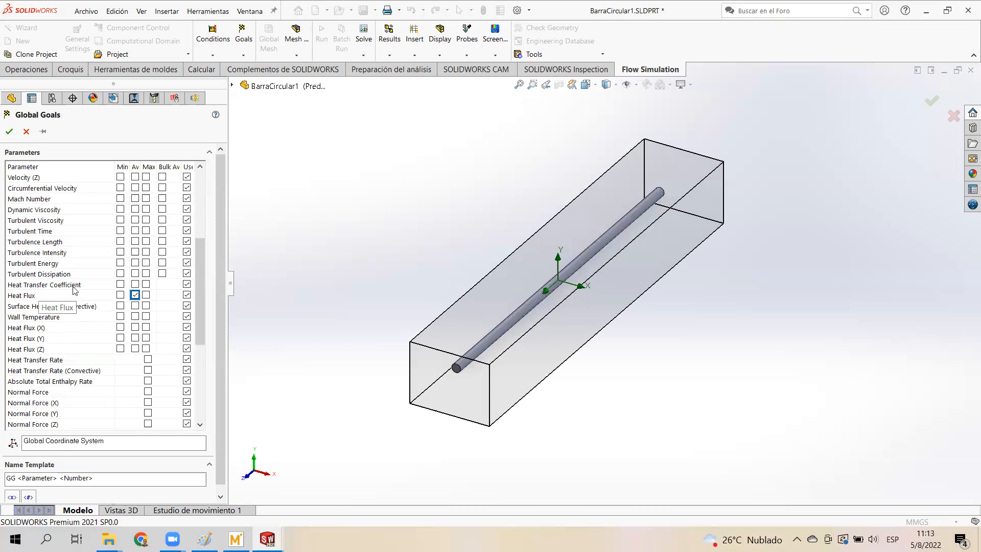
left_click(135, 284)
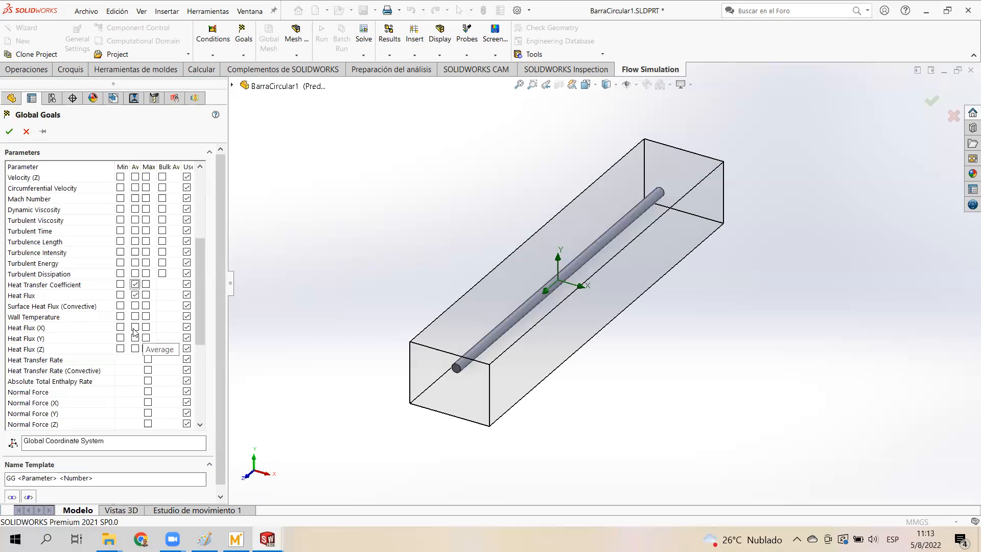
scroll(136, 340, "down", 6)
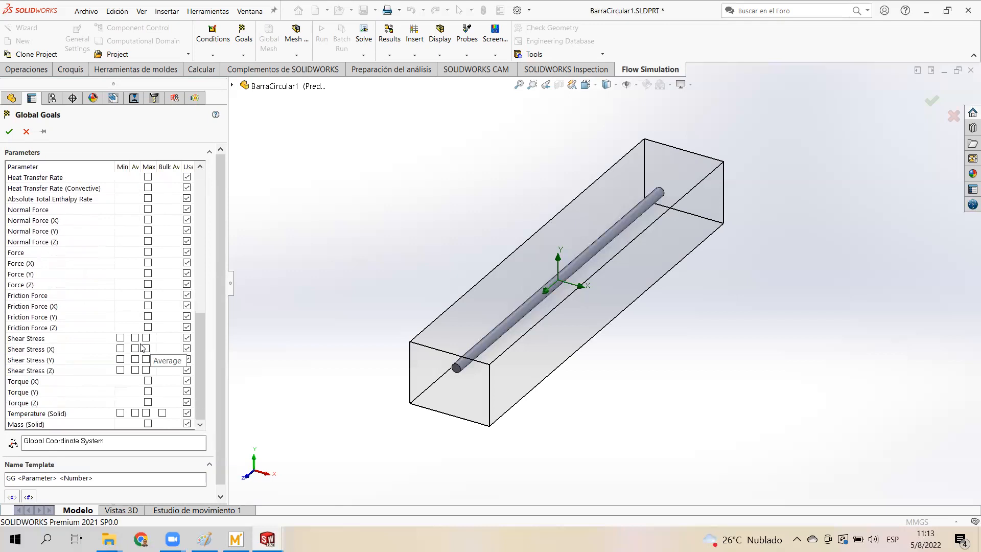
scroll(142, 349, "up", 10)
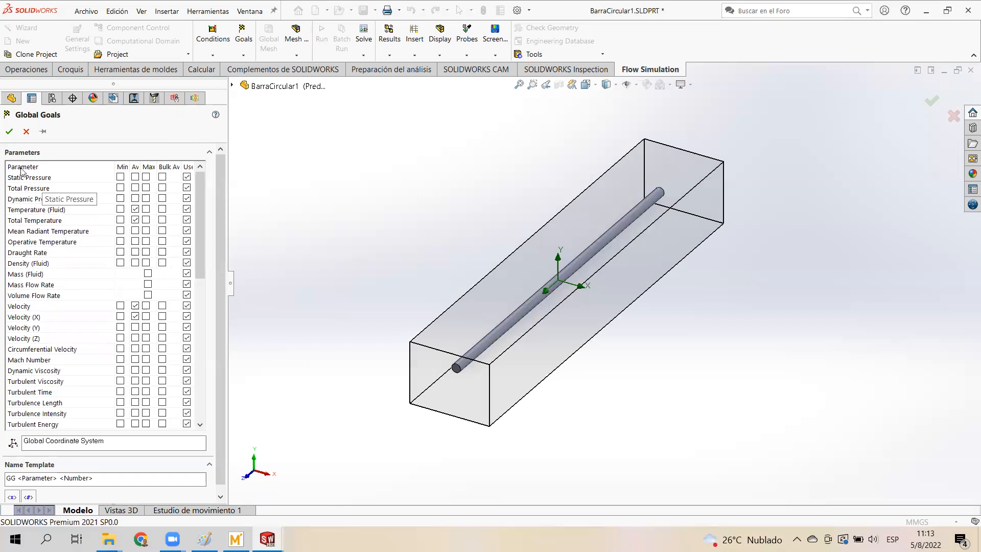
left_click(10, 132)
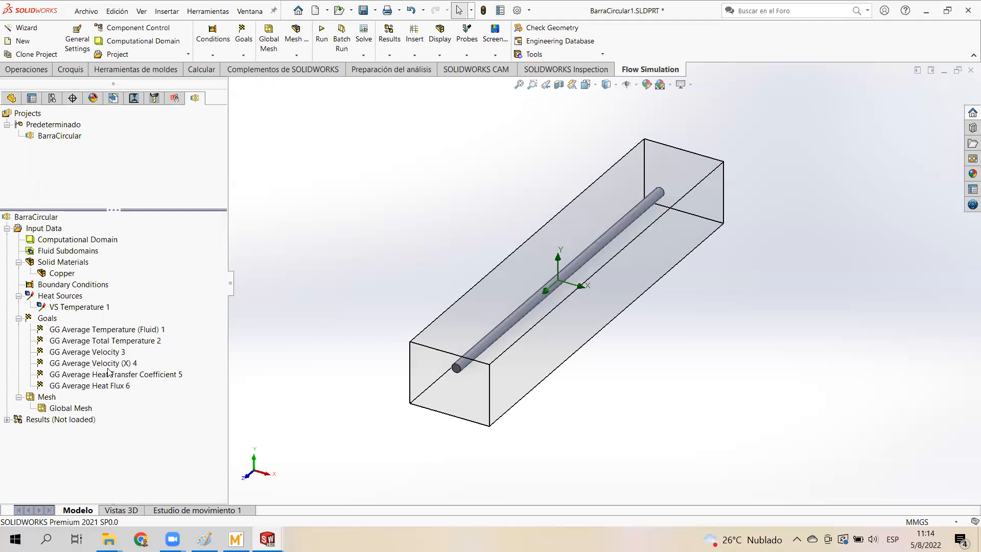
- Delete the average Velocity (X) global goal from the project
left_click(68, 364)
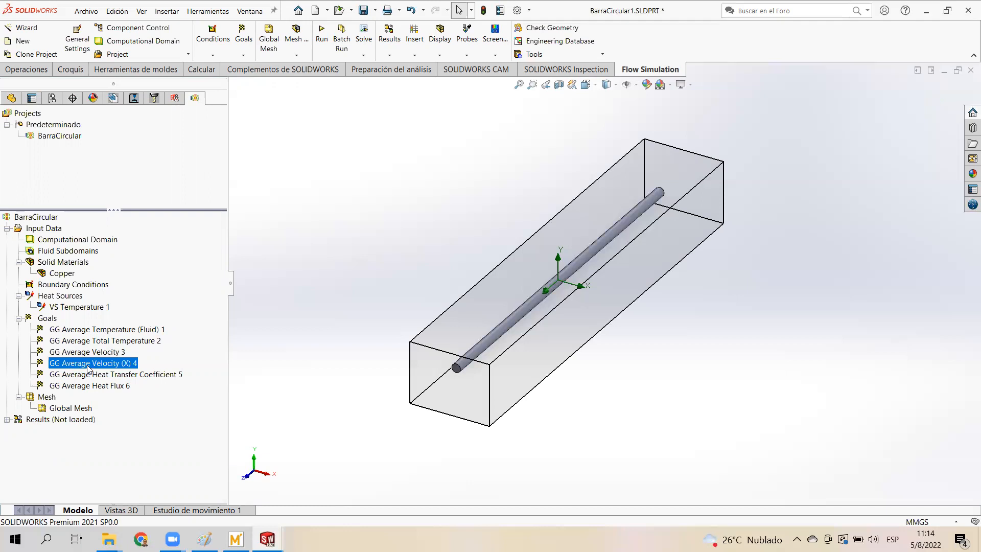
right_click(89, 369)
left_click(122, 395)
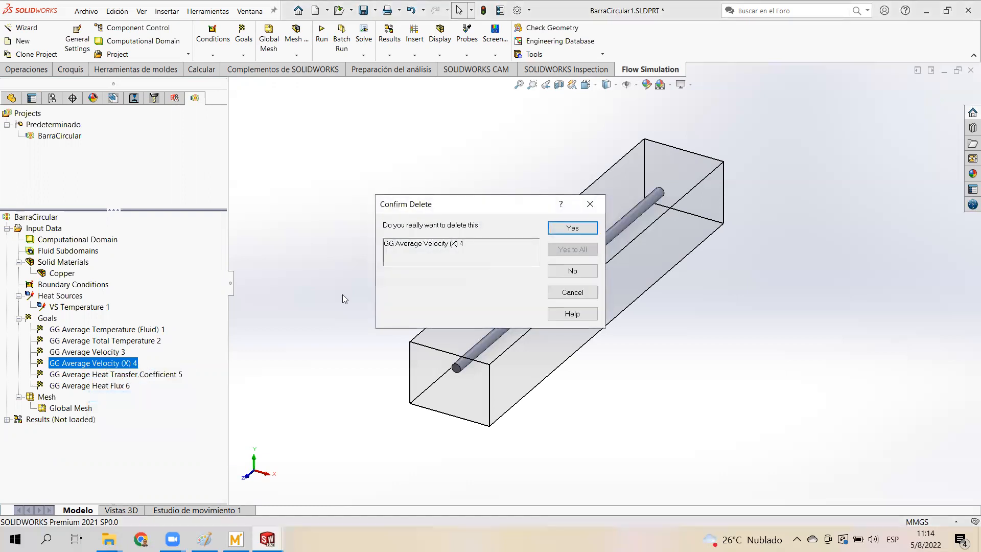
left_click(572, 228)
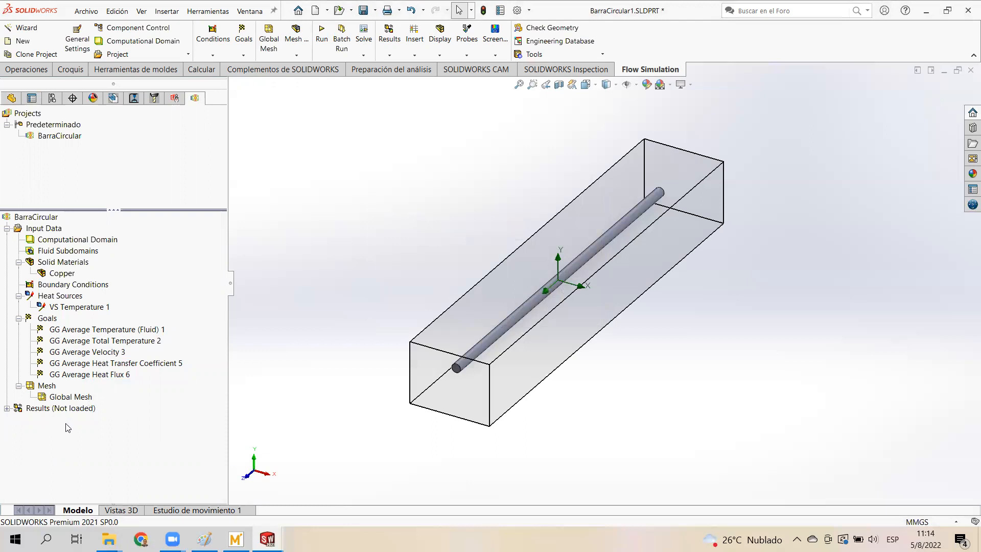
- Set the global mesh to automatic initial mesh level 4
right_click(53, 398)
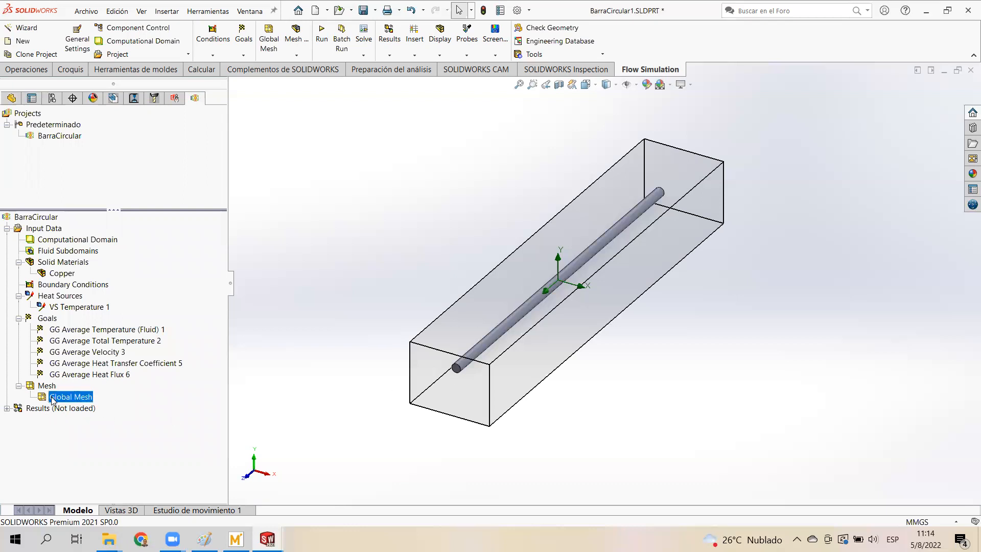
left_click(82, 405)
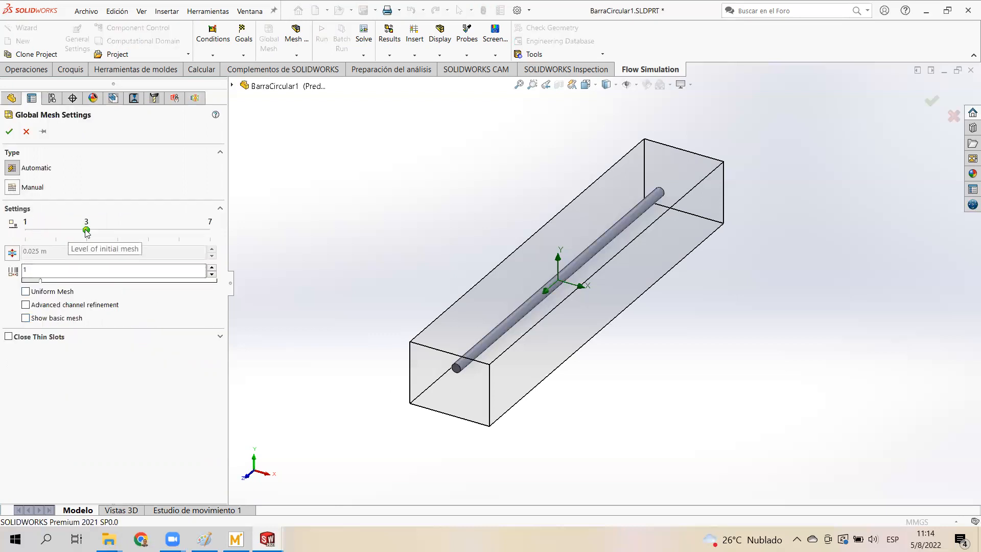
left_click_drag(86, 230, 212, 235)
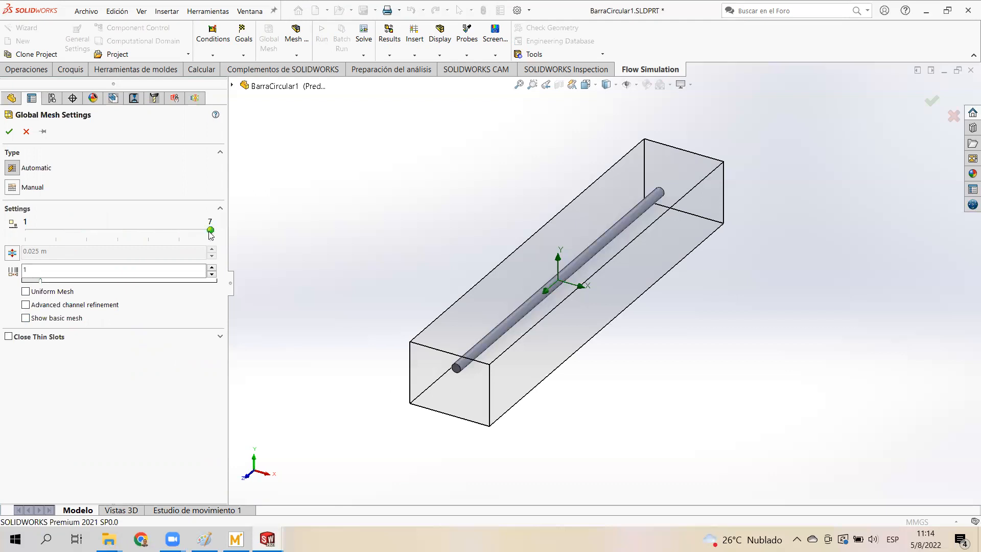
left_click_drag(205, 231, 194, 230)
left_click_drag(172, 234, 114, 234)
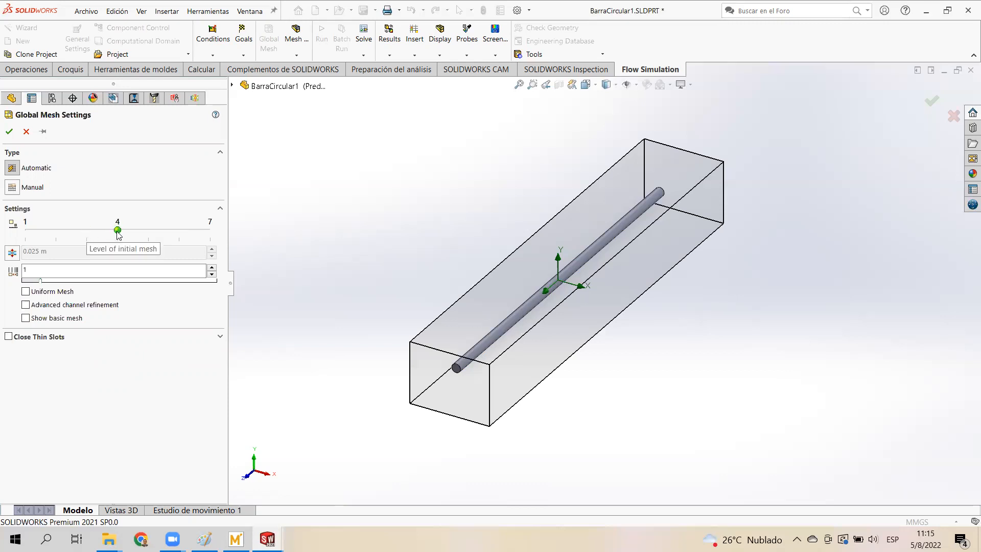
mouse_move(118, 233)
left_mouse_down()
mouse_move(88, 232)
mouse_move(119, 235)
left_mouse_up()
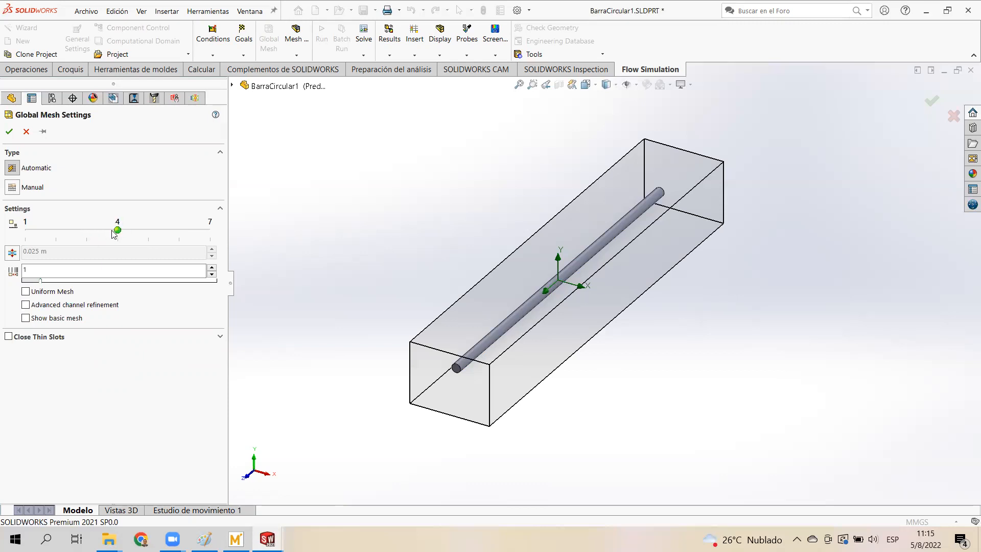
left_click(9, 132)
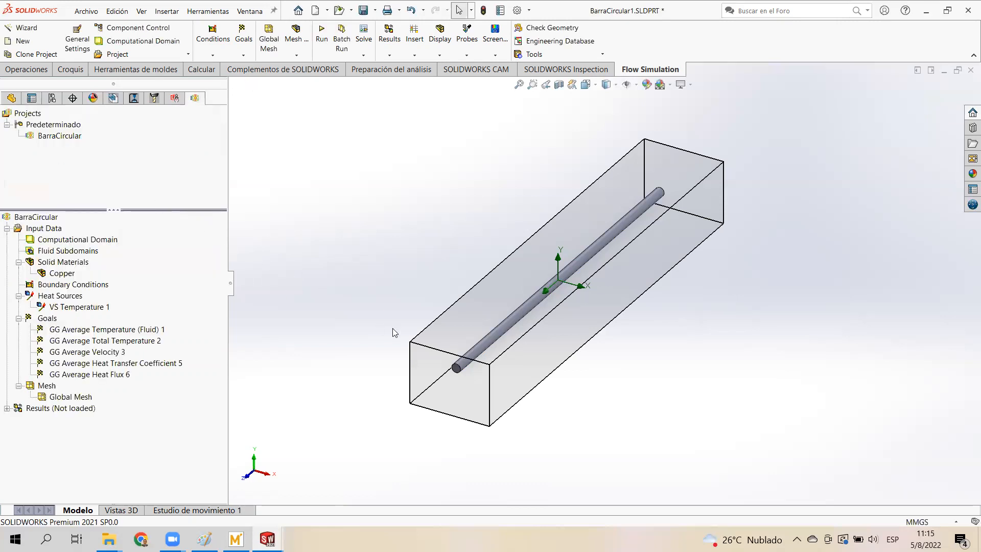
- Try to show the basic mesh of the global mesh
scroll(522, 293, "up", 3)
right_click(50, 398)
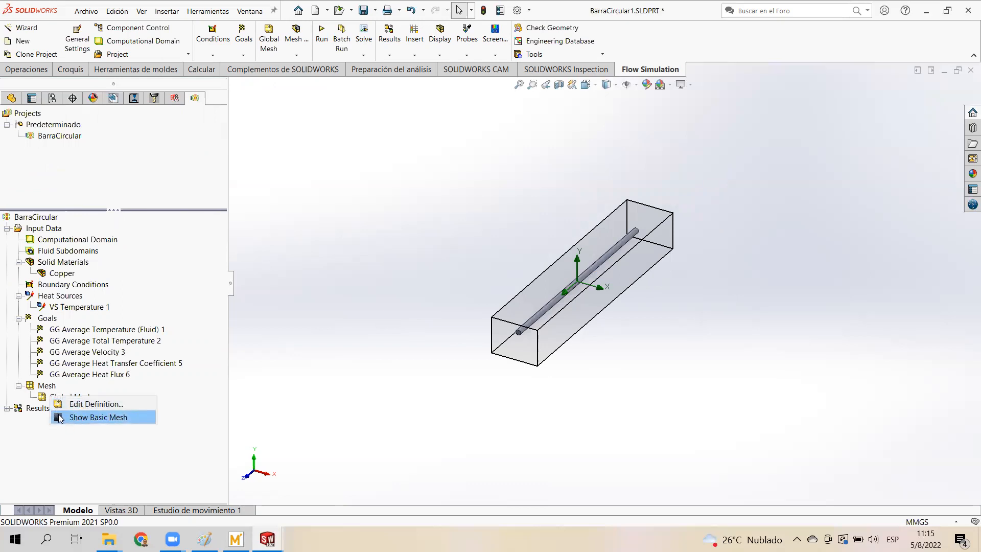
left_click(61, 417)
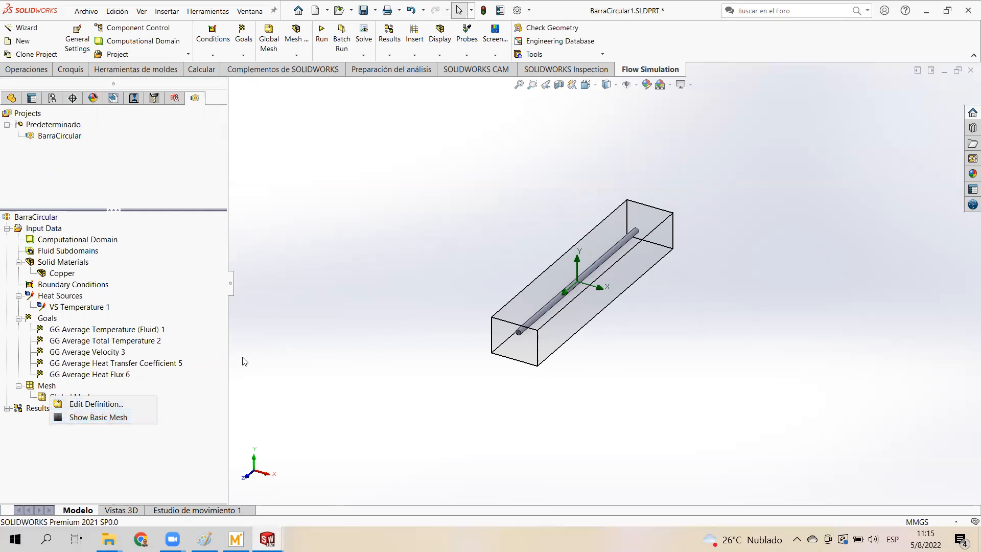
- Add a mesh plot to the results, using the Vista lateral plane as its section
left_click(7, 407)
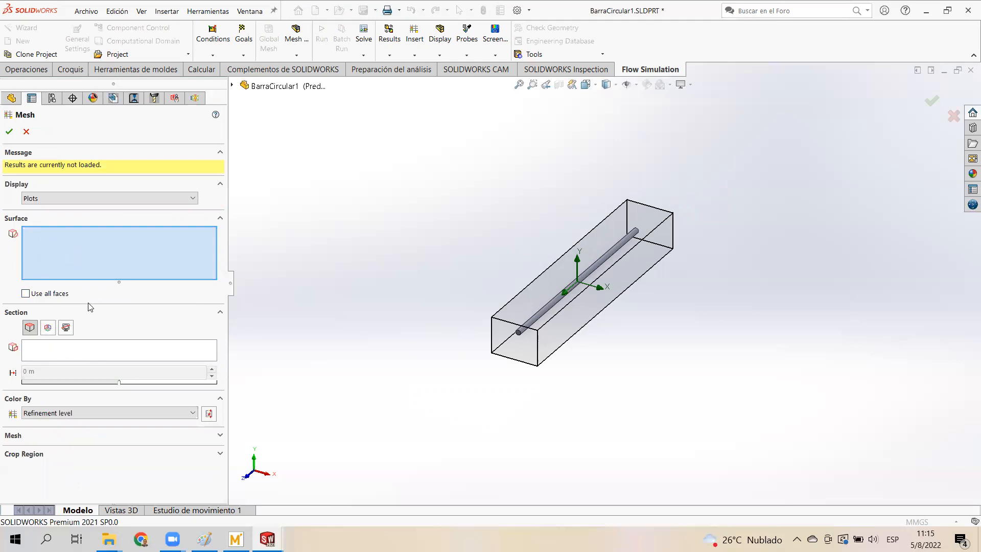
left_click(232, 86)
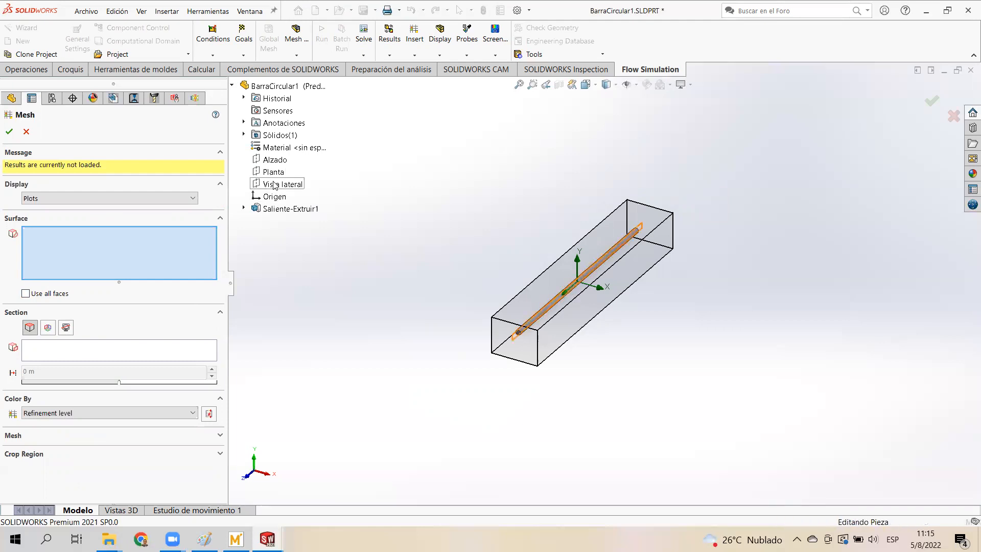
left_click(90, 350)
left_click(283, 184)
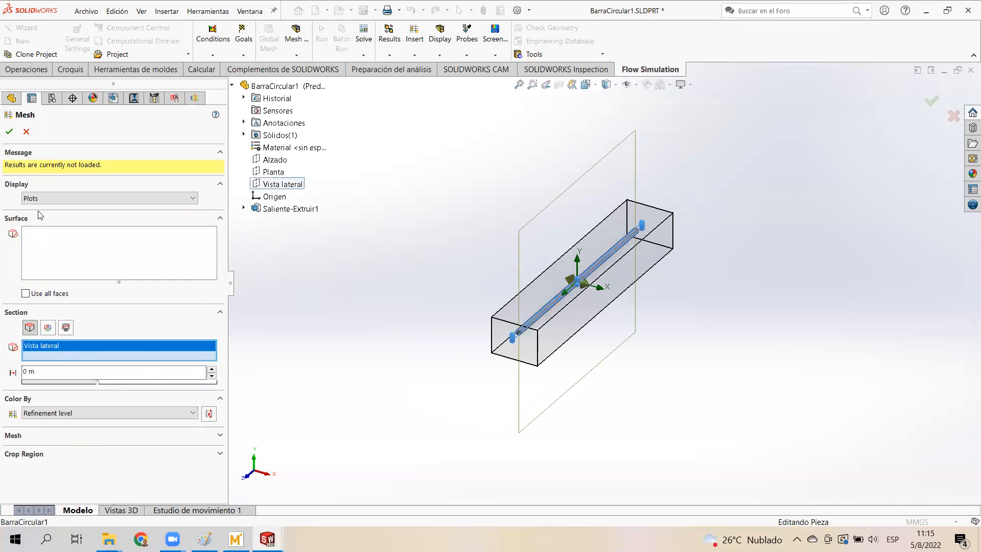
left_click(9, 132)
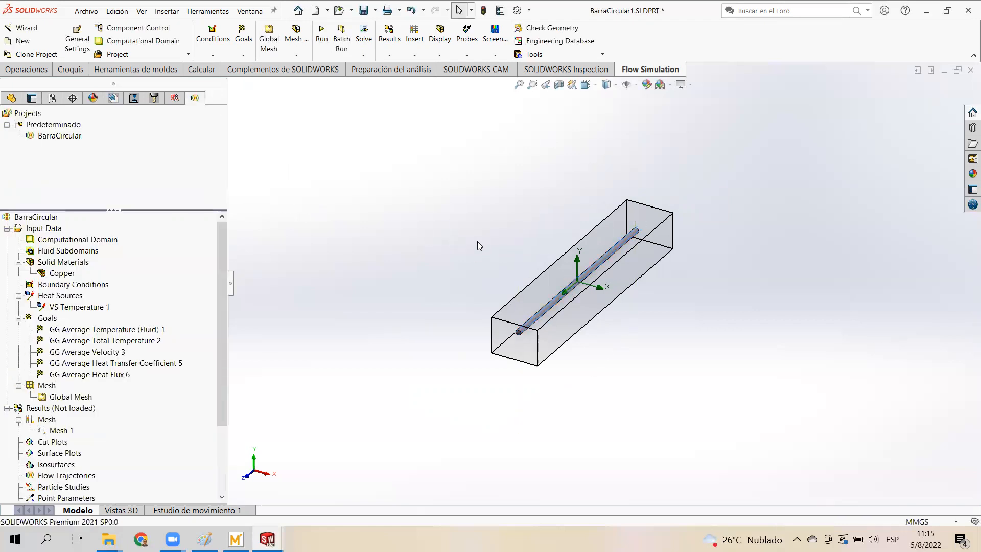
scroll(92, 465, "down", 2)
left_click(51, 363)
right_click(51, 364)
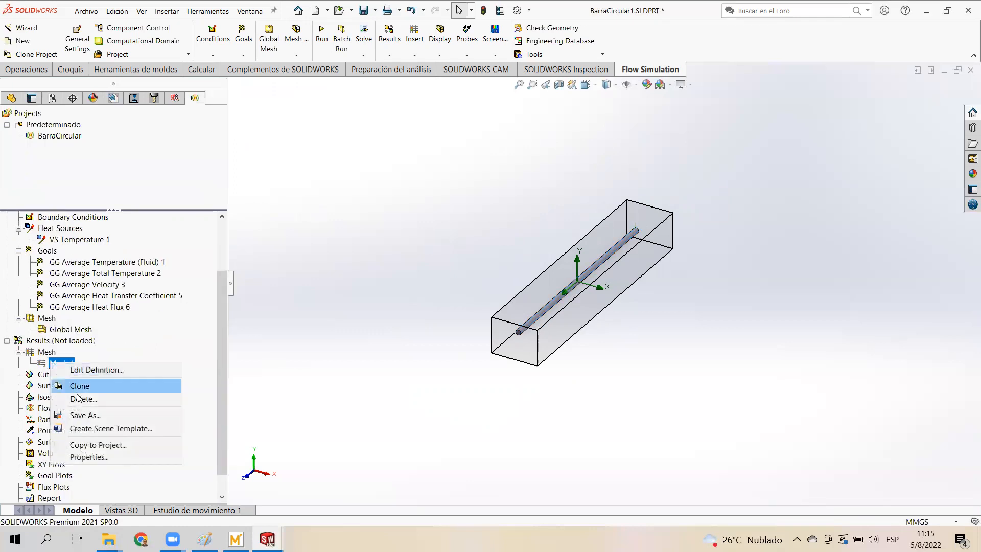
key("Escape")
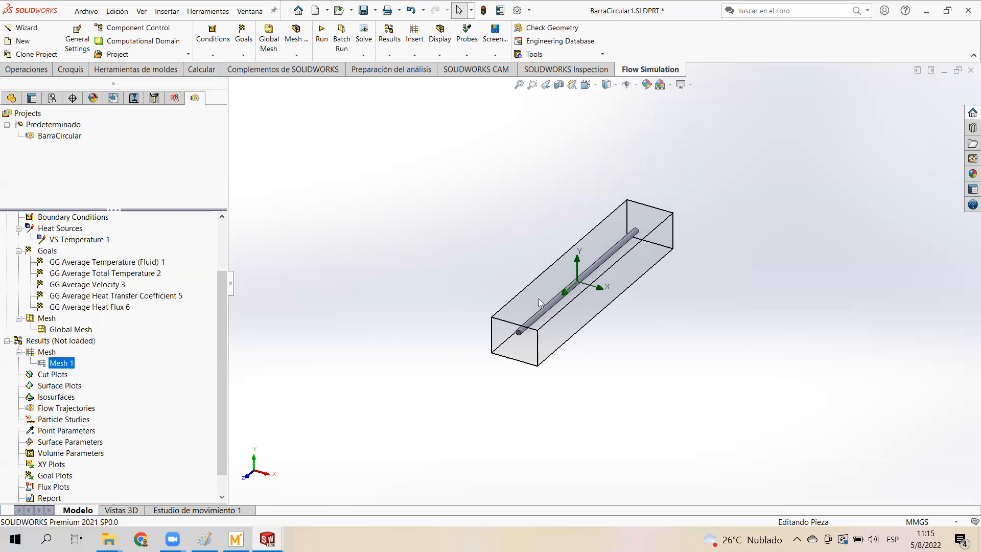
scroll(587, 286, "down", 2)
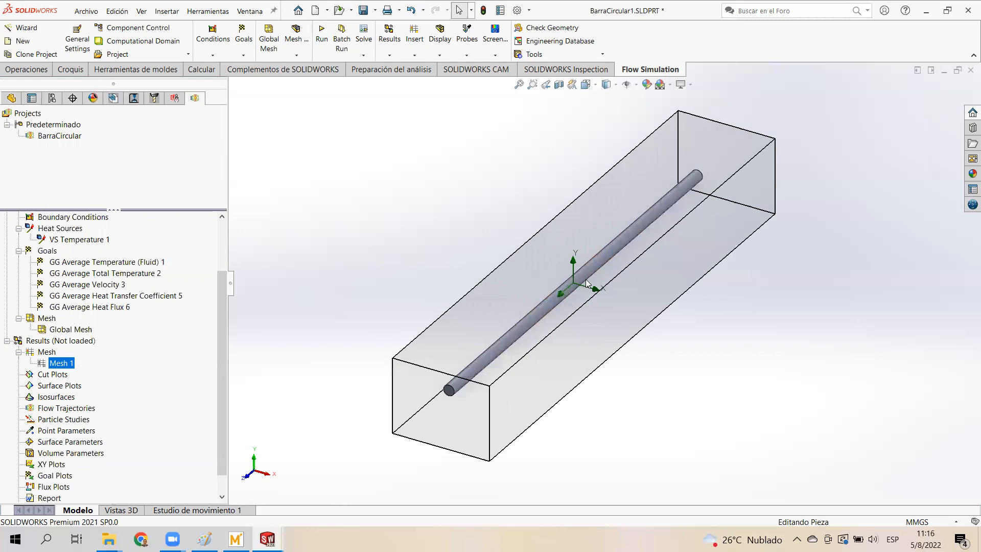
scroll(588, 286, "up", 2)
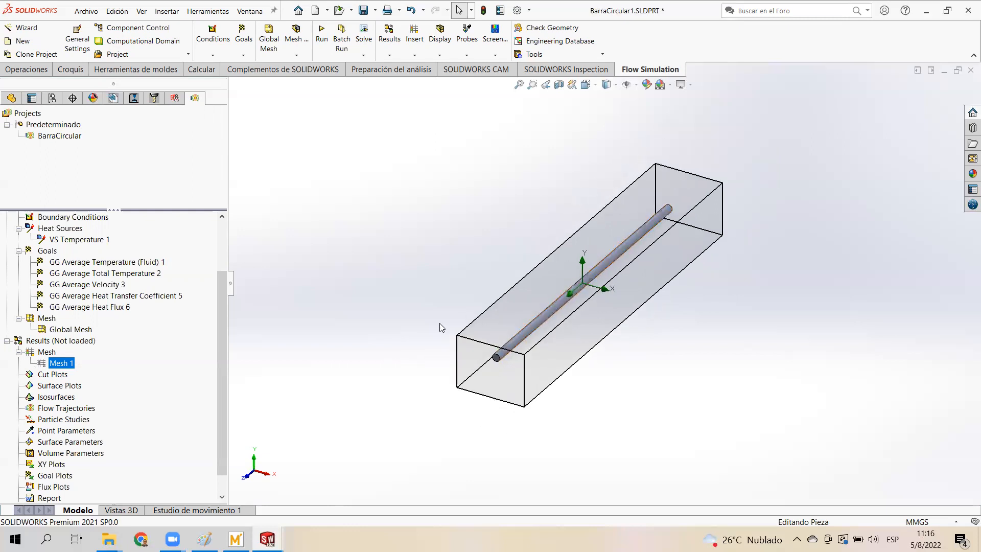
left_click(19, 353)
right_click(49, 332)
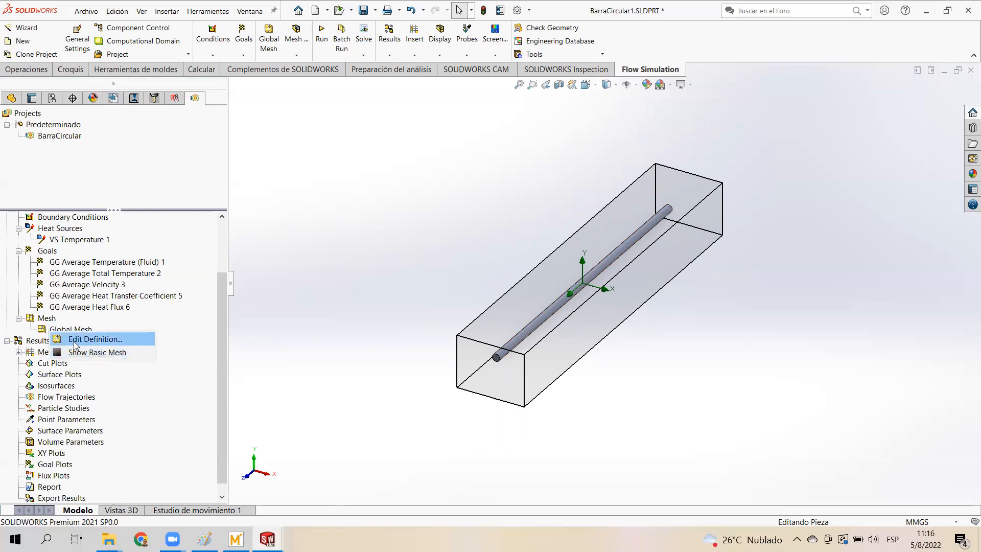
left_click(310, 252)
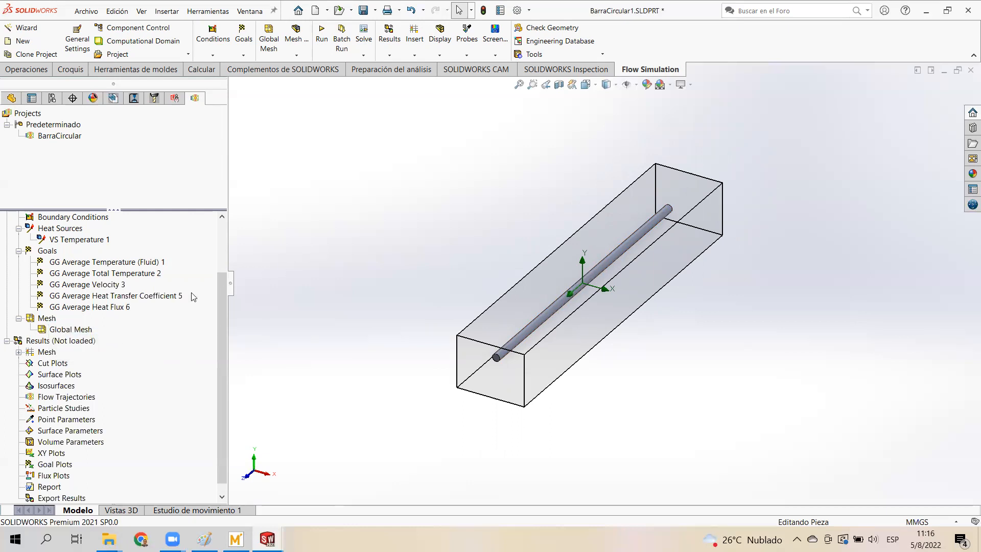
scroll(646, 236, "up", 2)
scroll(688, 235, "down", 3)
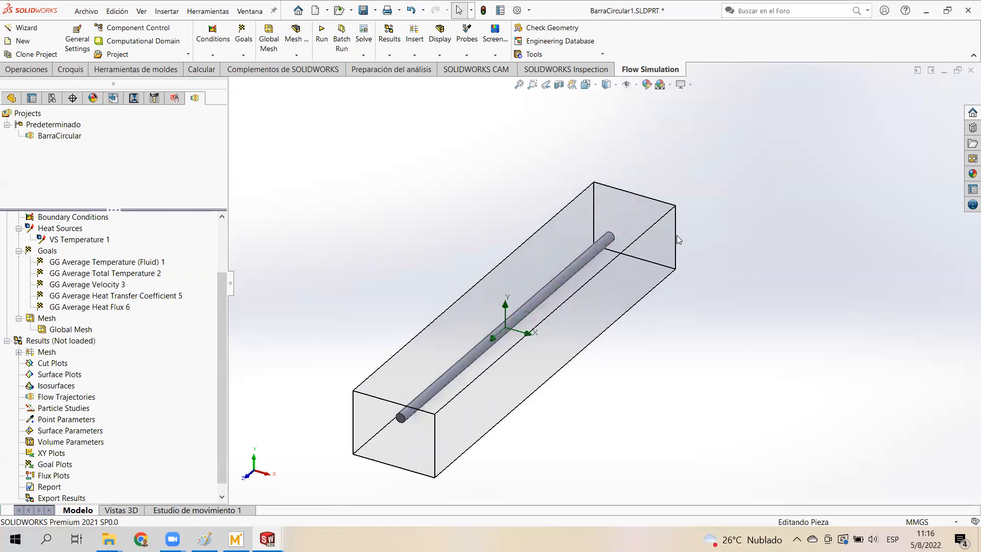
left_click_drag(226, 299, 225, 245)
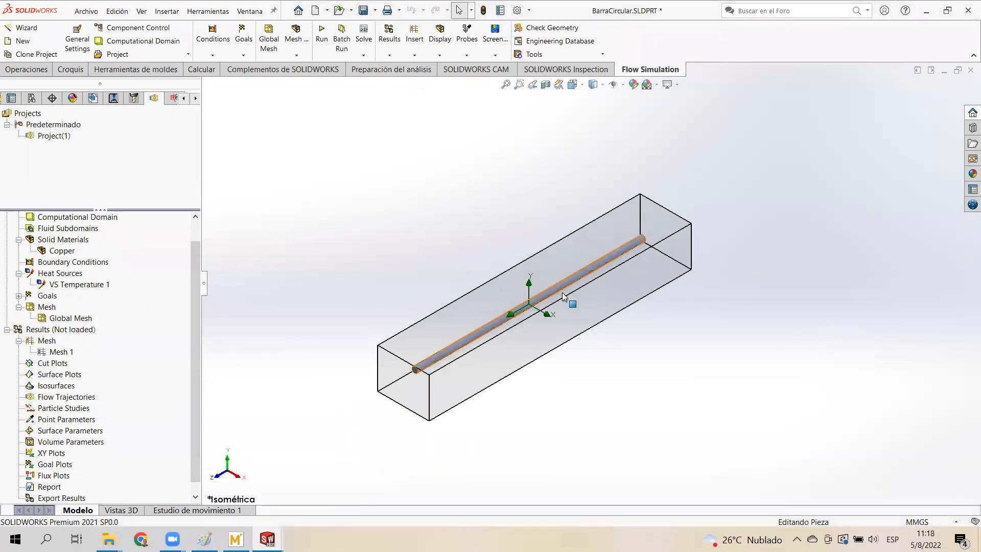
scroll(503, 304, "down", 2)
key("f")
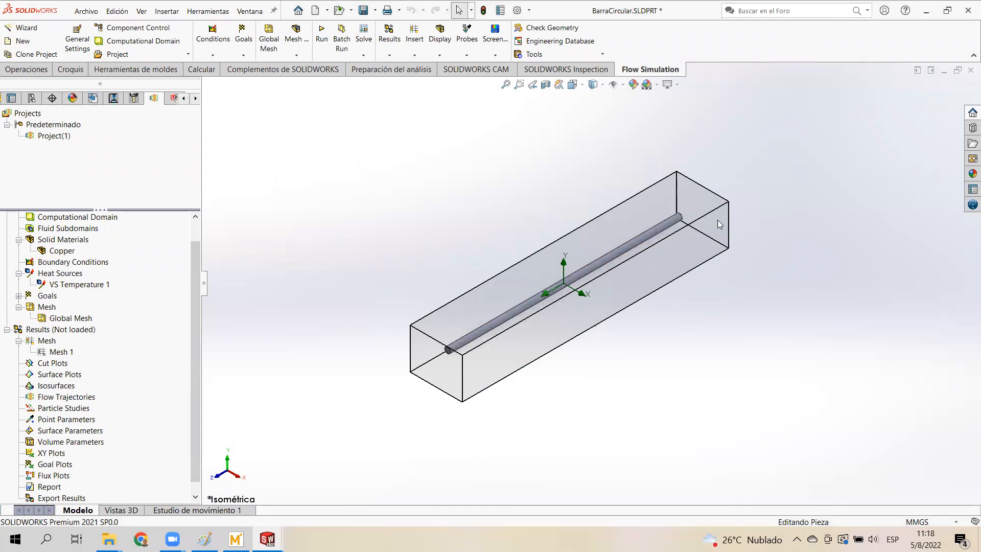
scroll(717, 220, "down", 1)
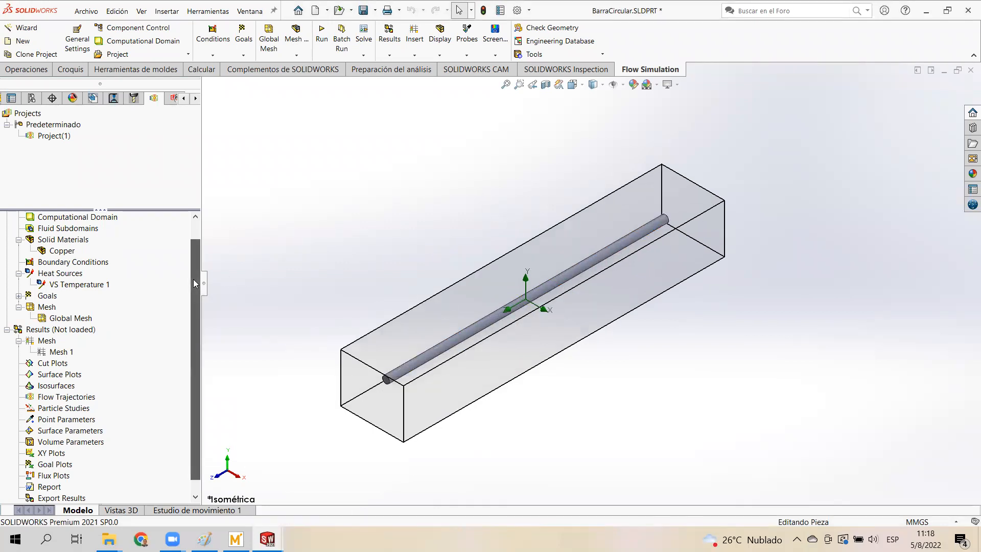
left_click(19, 296)
left_click(19, 296)
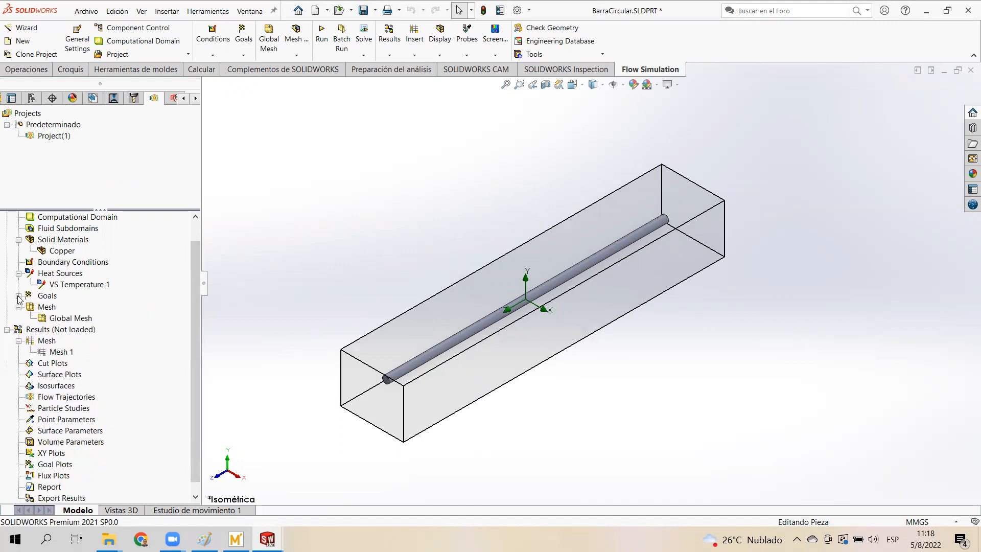
scroll(69, 342, "down", 1)
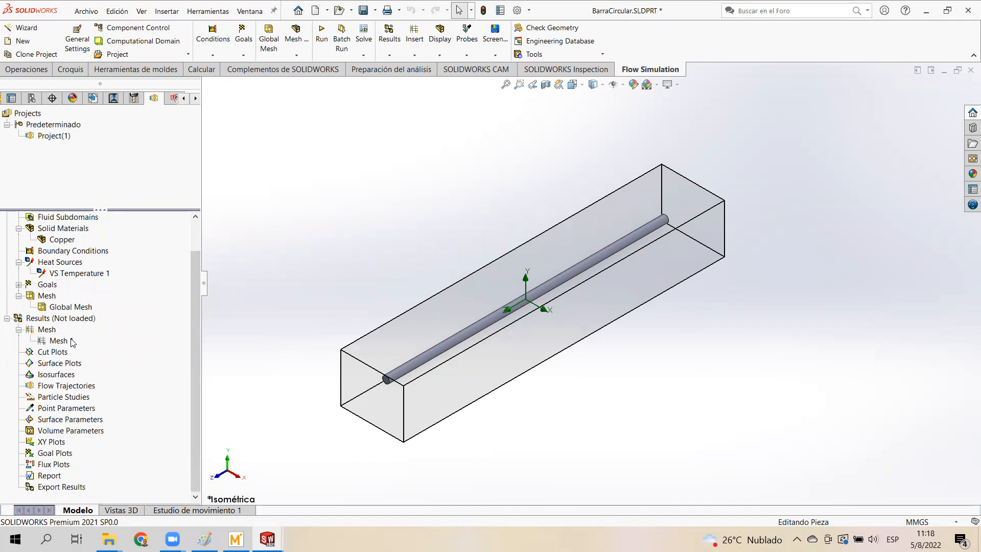
right_click(43, 341)
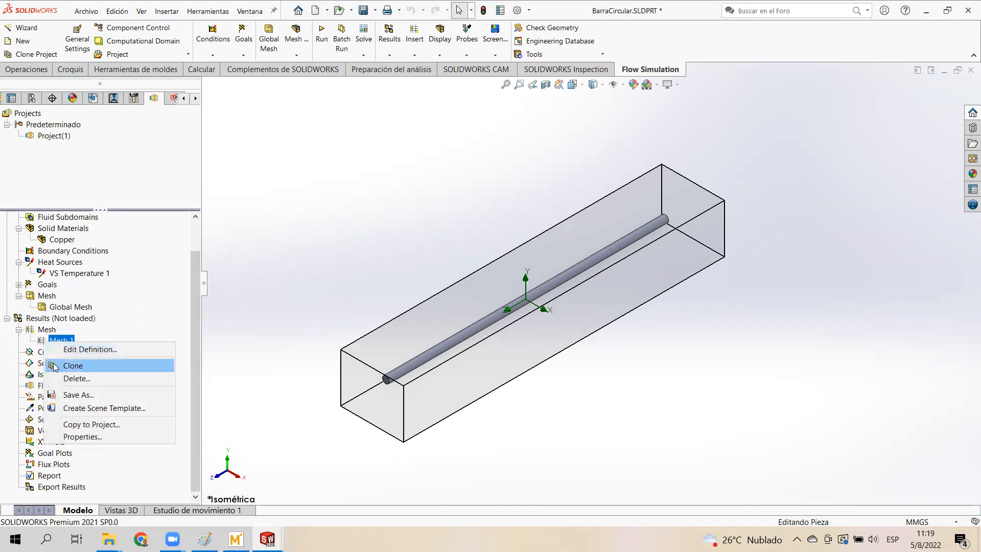
left_click(257, 295)
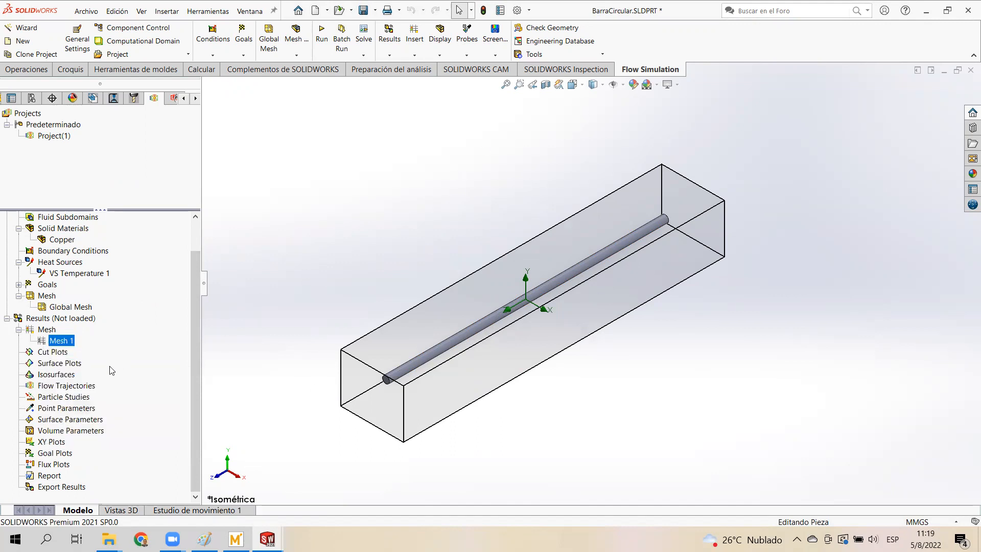
mouse_move(196, 302)
left_mouse_down()
mouse_move(196, 283)
mouse_move(195, 312)
left_mouse_up()
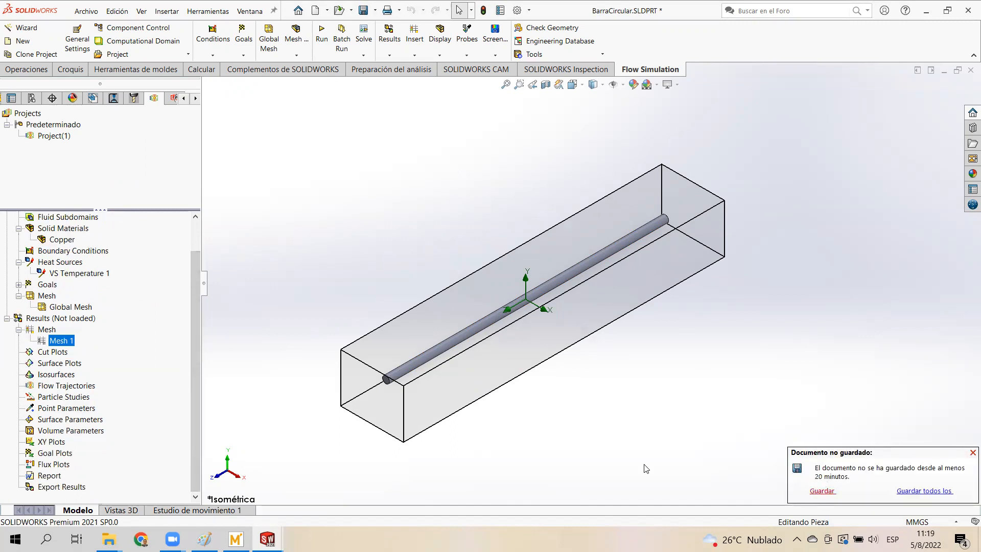
- Start a new cut plot in the results and replace its section plane with Planta
right_click(45, 352)
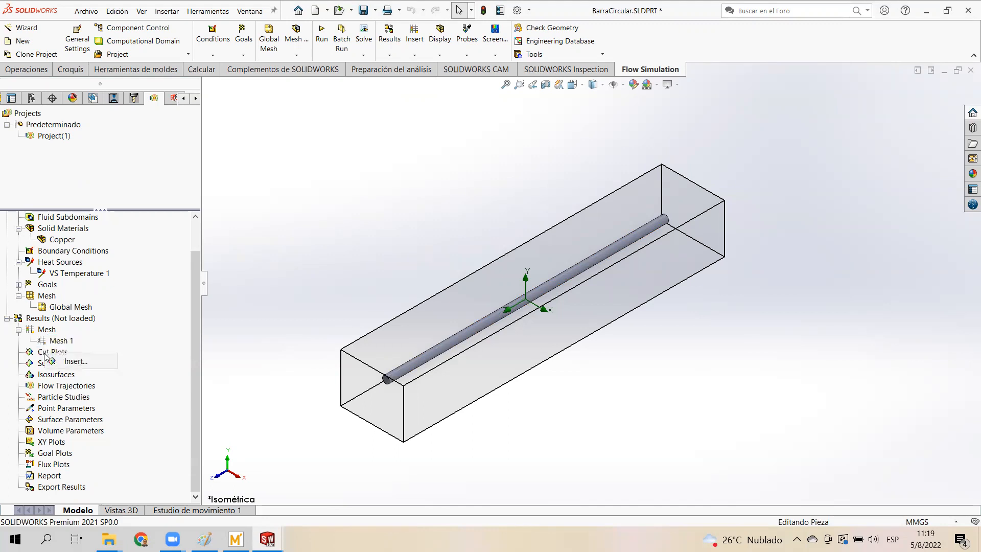
left_click(78, 363)
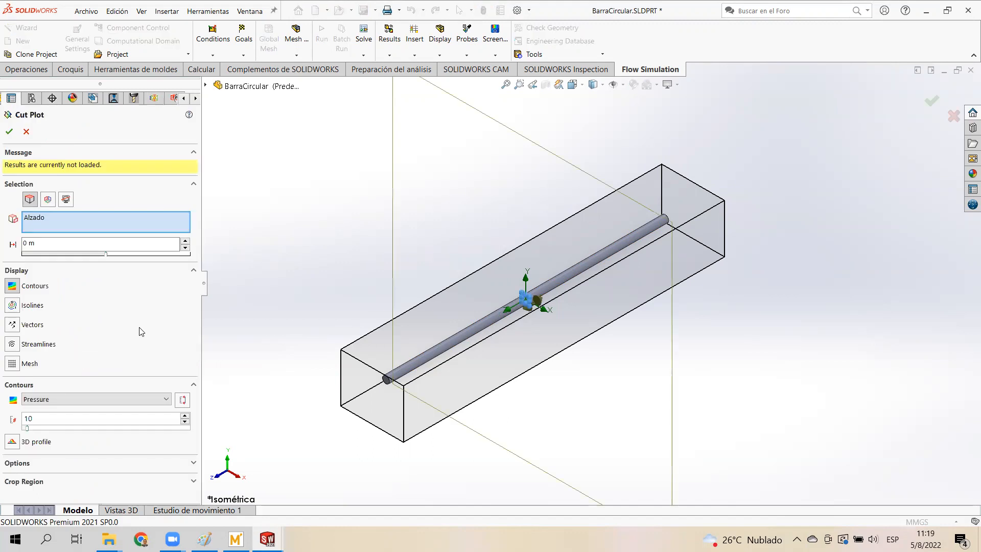
scroll(281, 313, "up", 4)
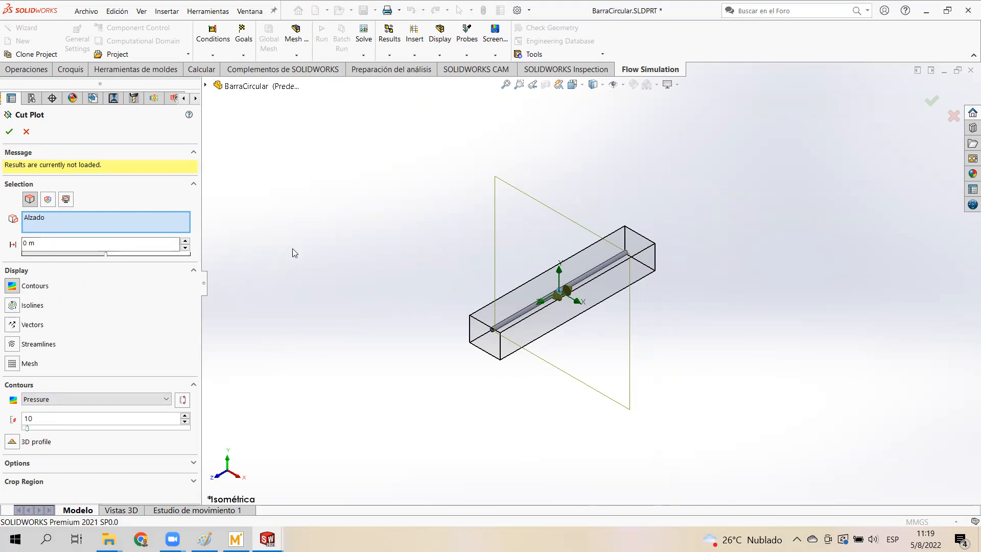
left_click(39, 219)
key("Delete")
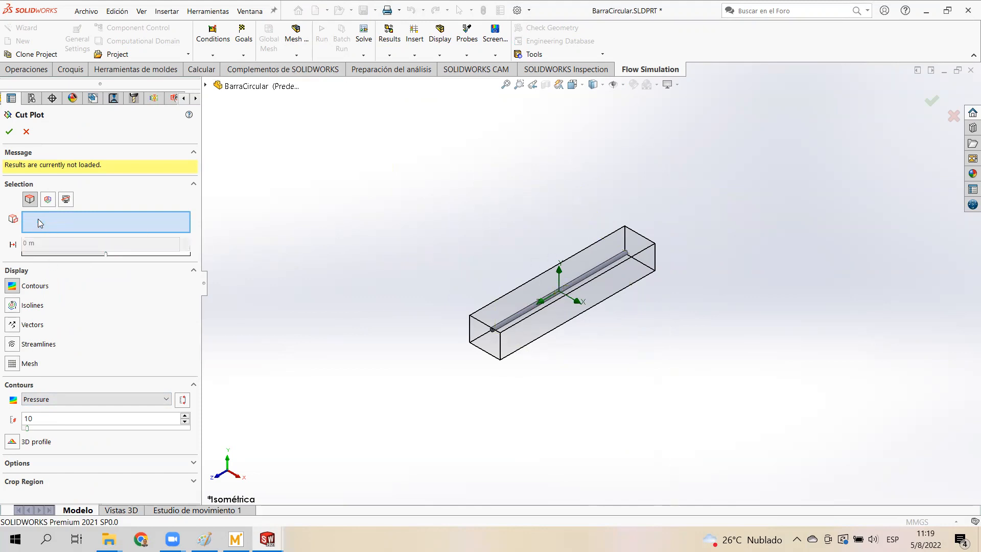
left_click(205, 85)
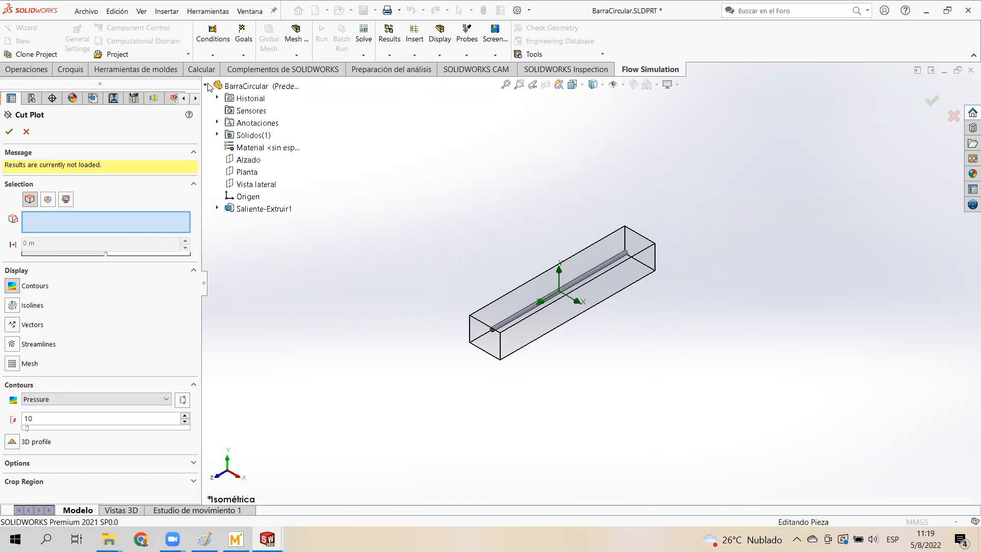
left_click(247, 176)
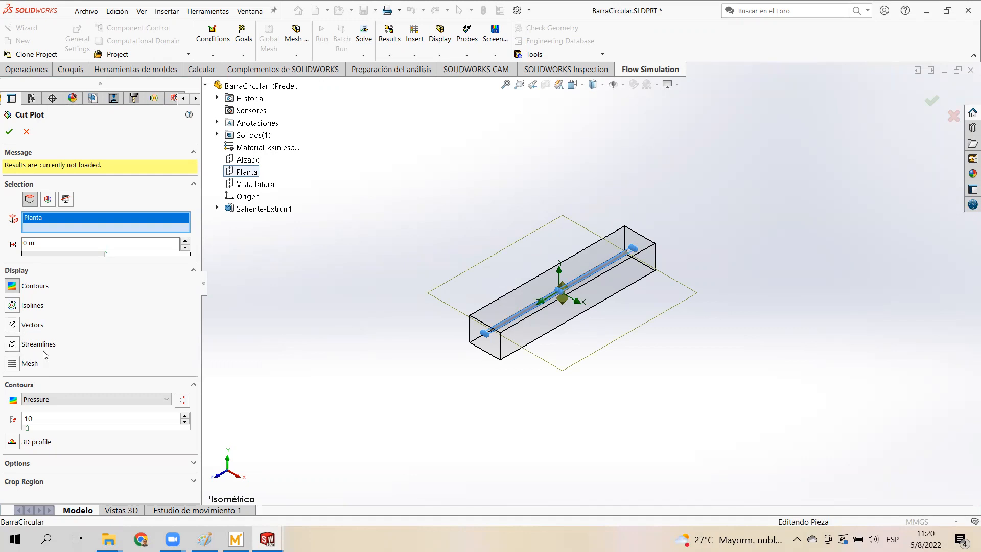
- Set the cut plot's contour parameter to Temperature and accept the plot
left_click(166, 399)
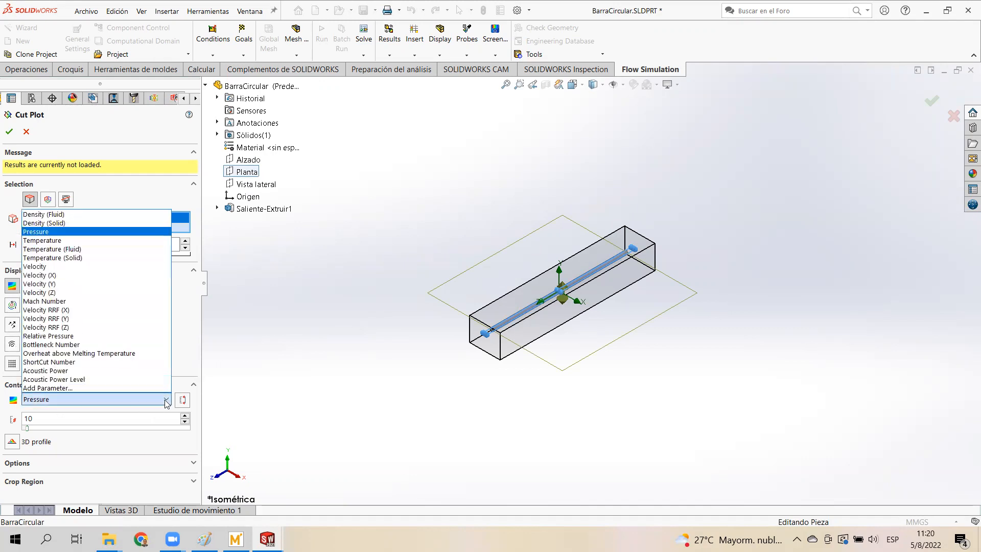
left_click(56, 242)
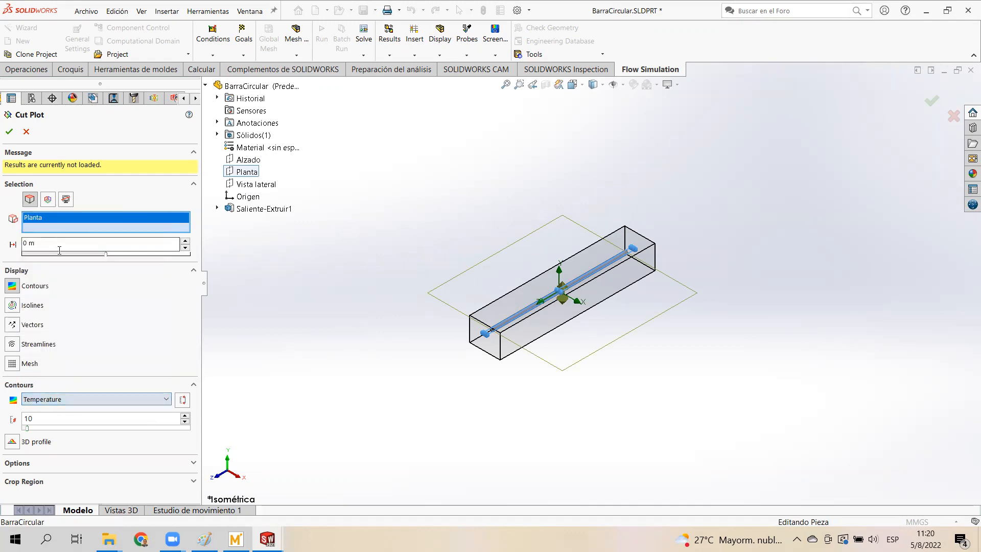
left_click(13, 289)
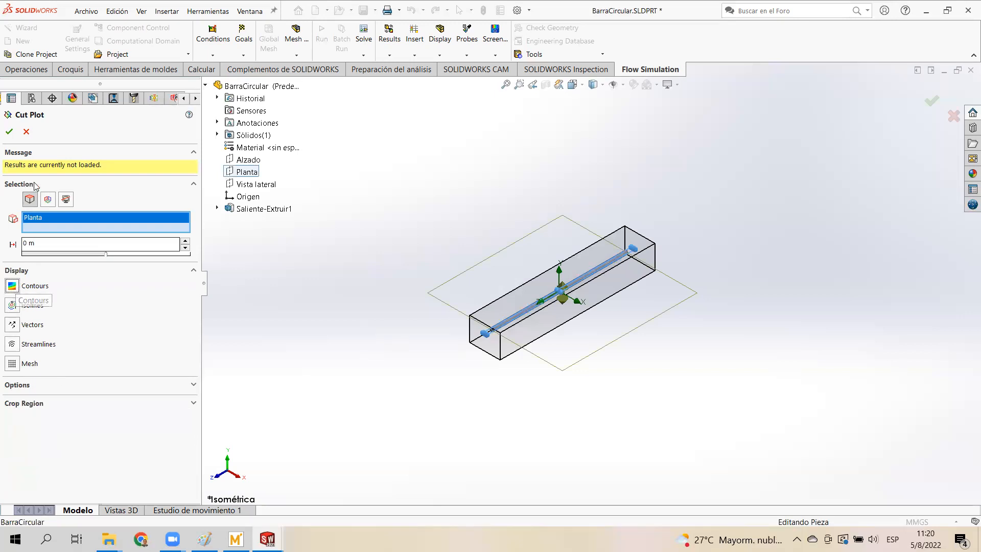
left_click(10, 131)
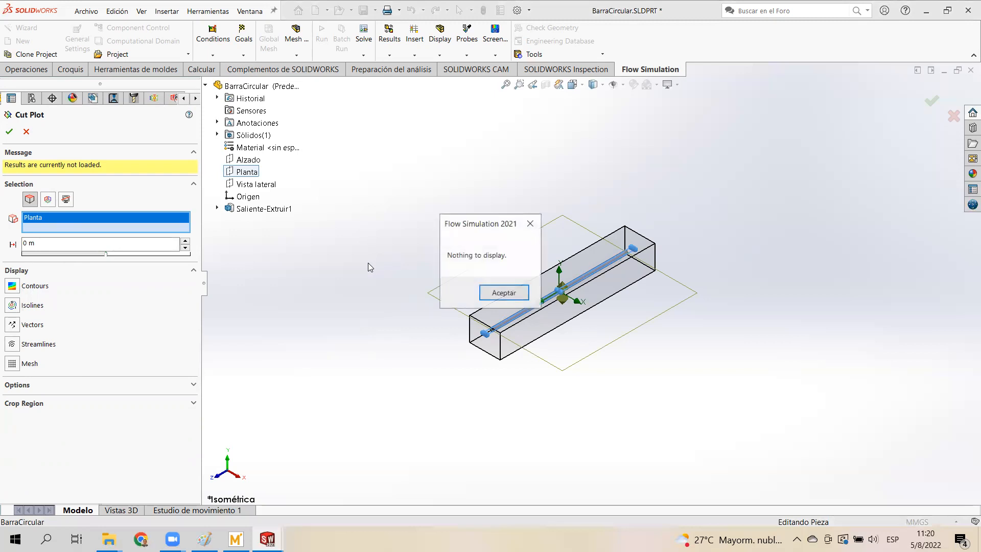
left_click(503, 293)
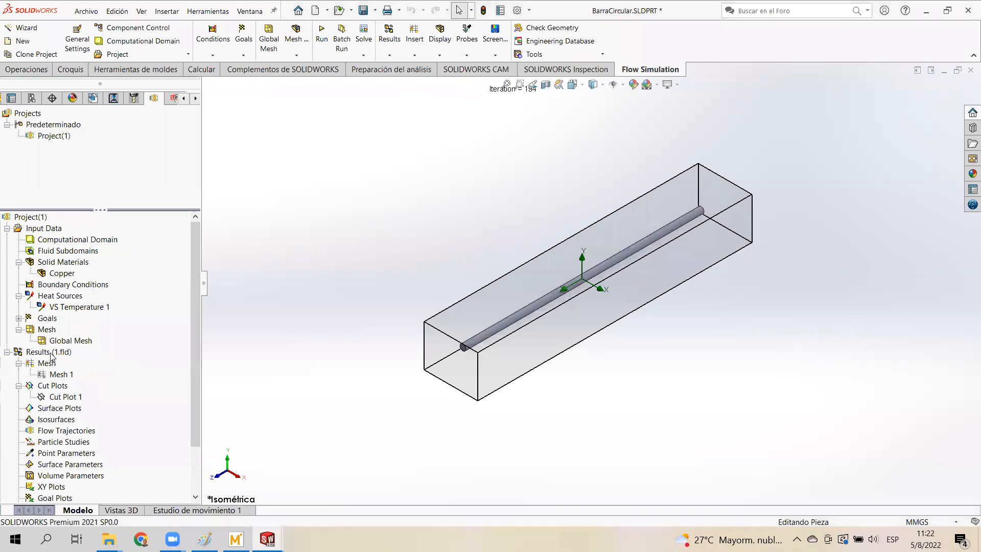
- Show the Mesh 1 plot on the computational domain
right_click(50, 352)
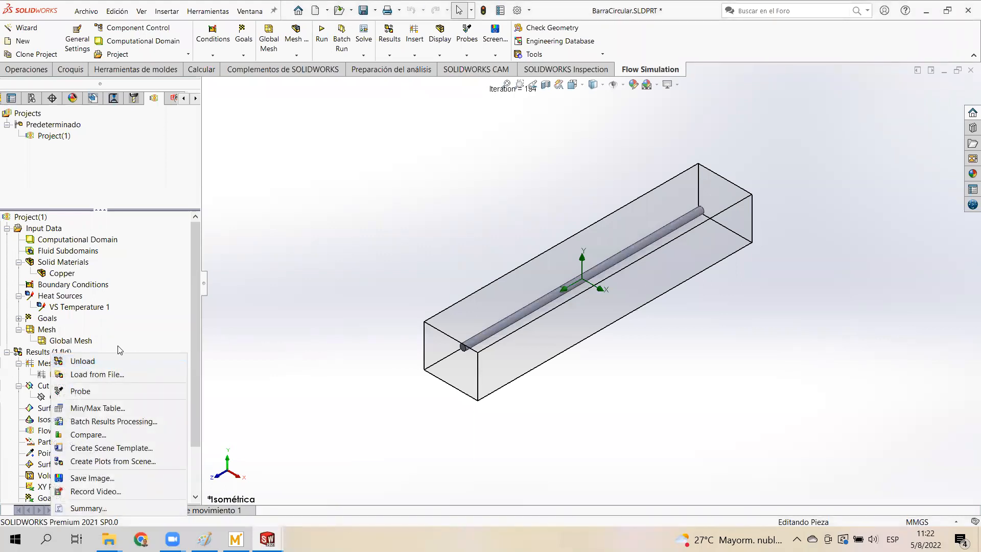
left_click(199, 322)
left_click_drag(193, 300, 195, 346)
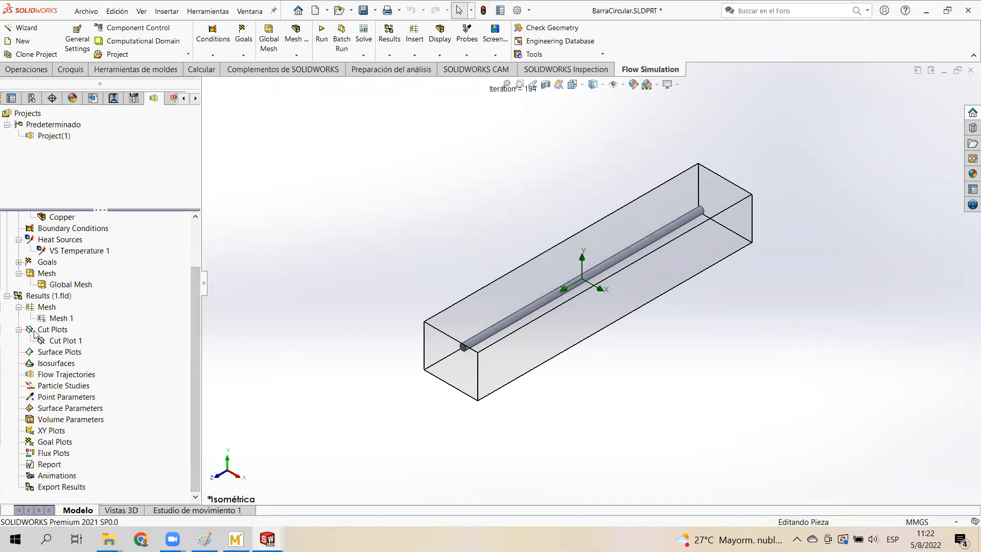
left_click(49, 320)
right_click(49, 319)
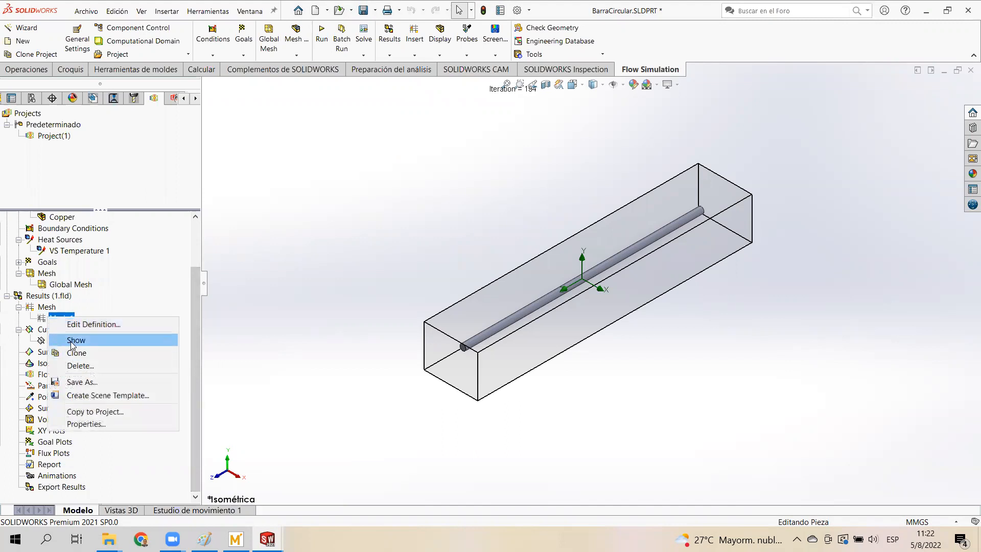
left_click(76, 340)
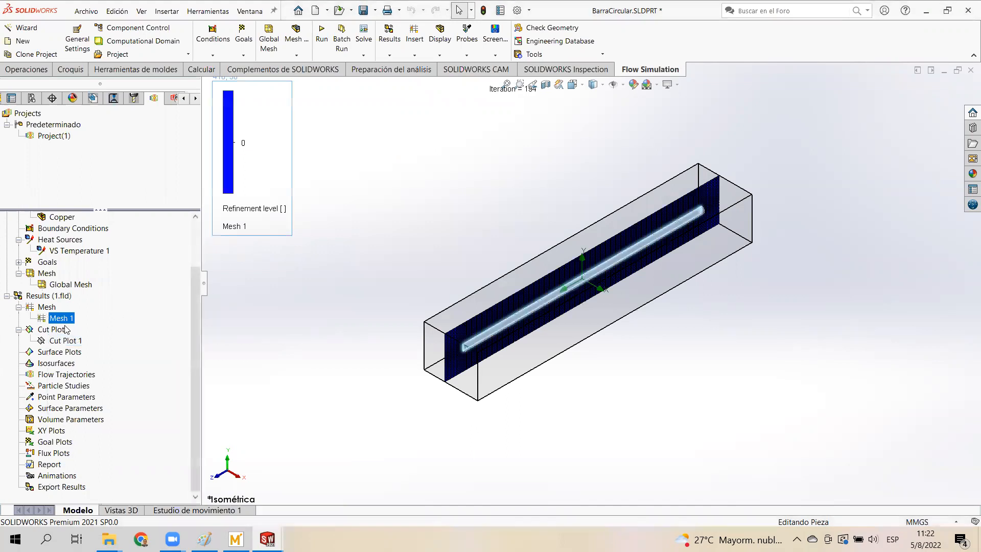
right_click(48, 319)
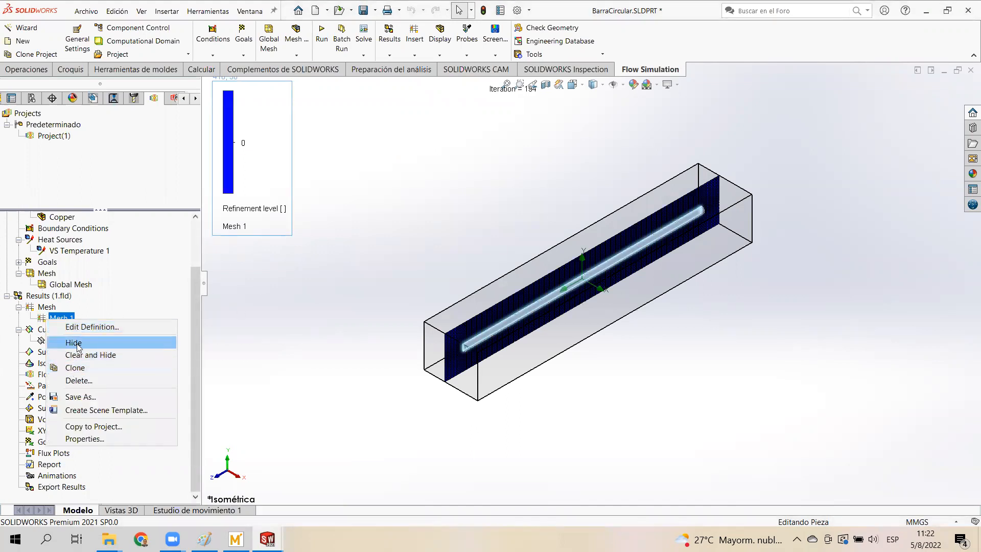
left_click(77, 344)
right_click(49, 319)
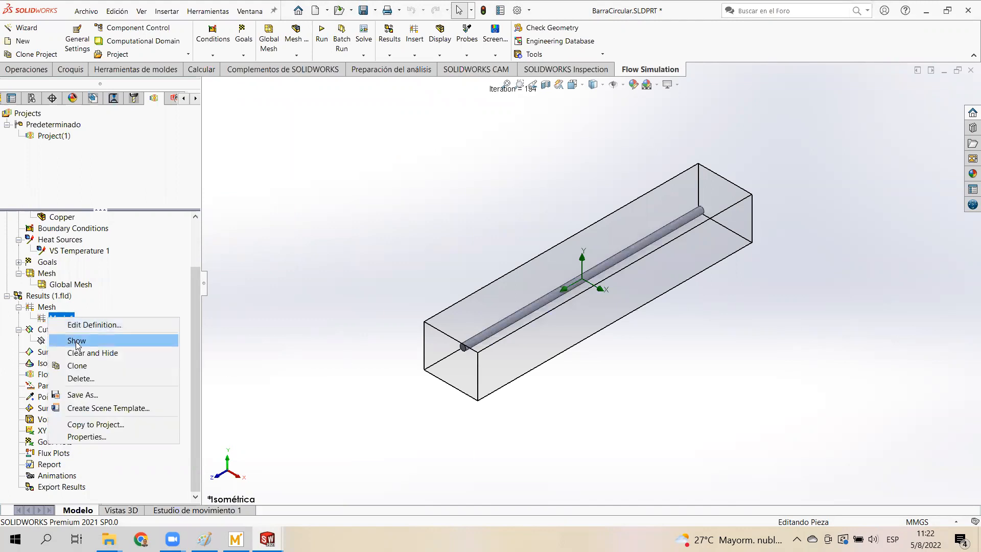
left_click(77, 343)
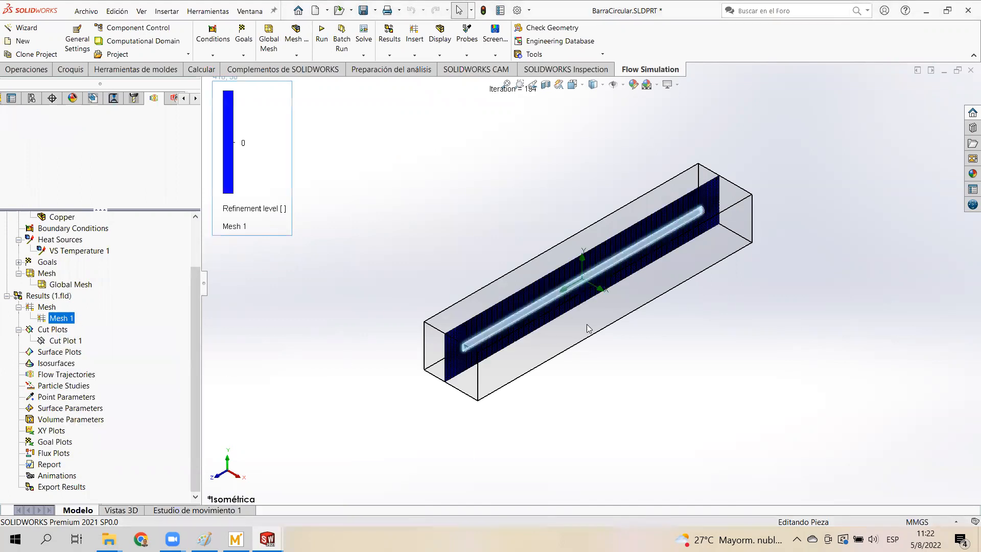
- Examine the mesh around the bar in the right side view, both close up and over its full length
left_click(572, 84)
left_click(585, 131)
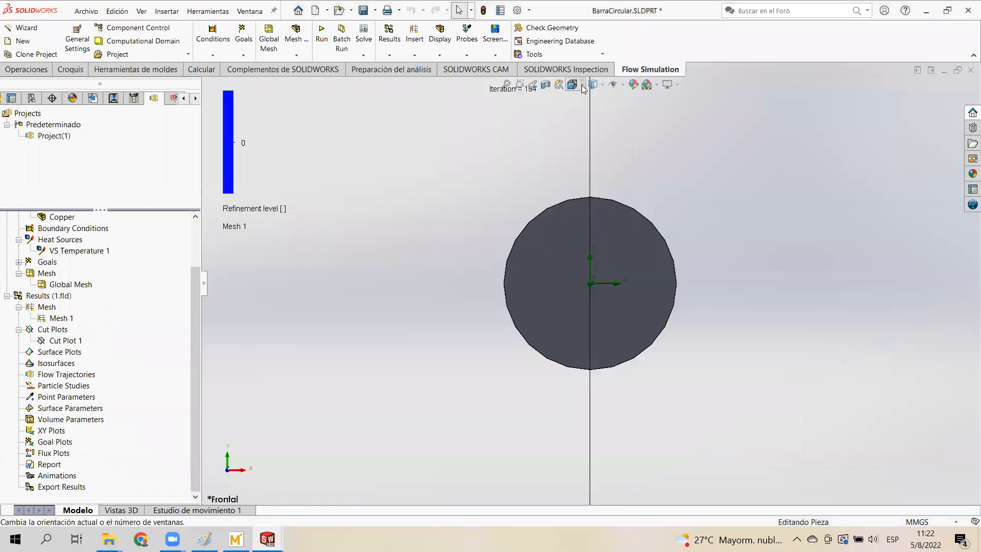
left_click(582, 84)
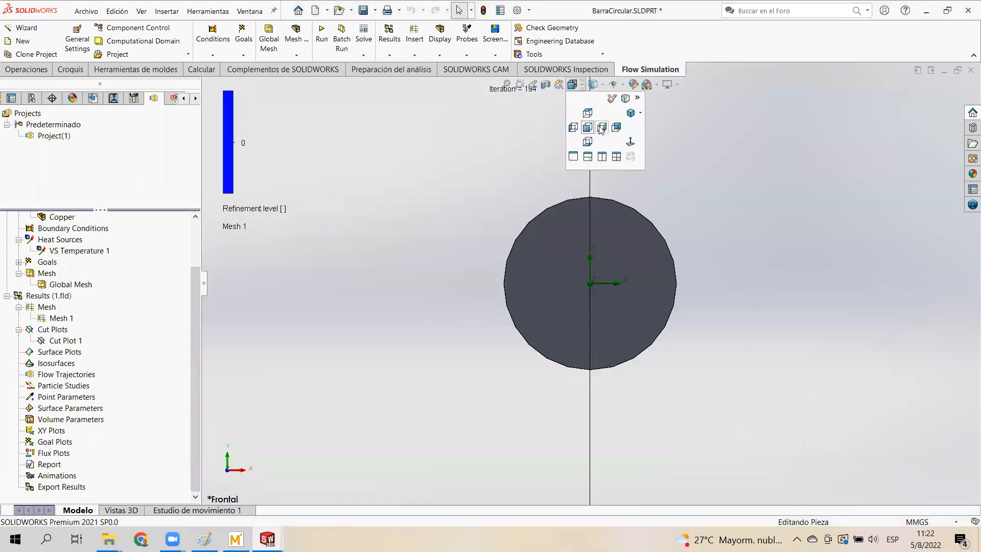
left_click(601, 129)
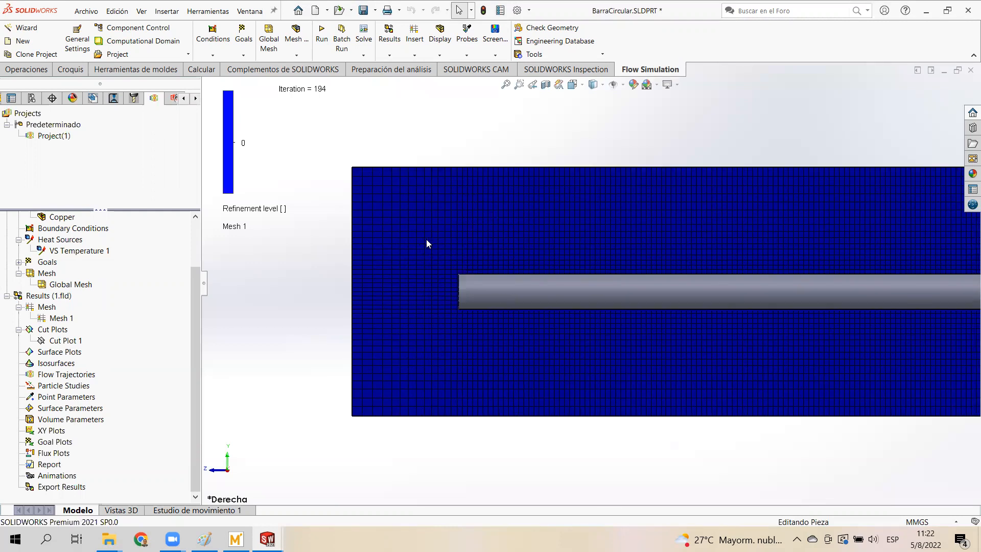
scroll(417, 307, "down", 3)
scroll(444, 303, "up", 14)
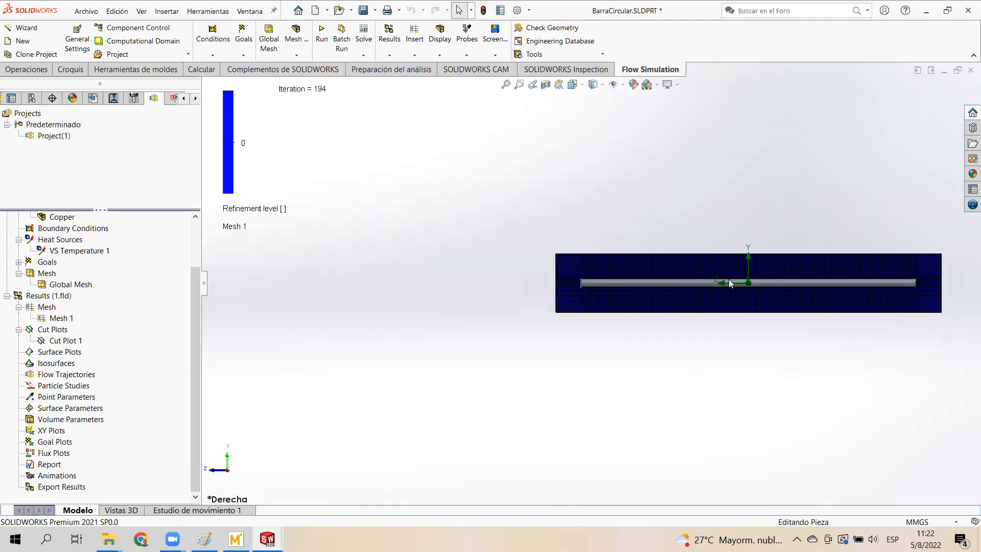
scroll(784, 277, "down", 7)
scroll(559, 280, "down", 2)
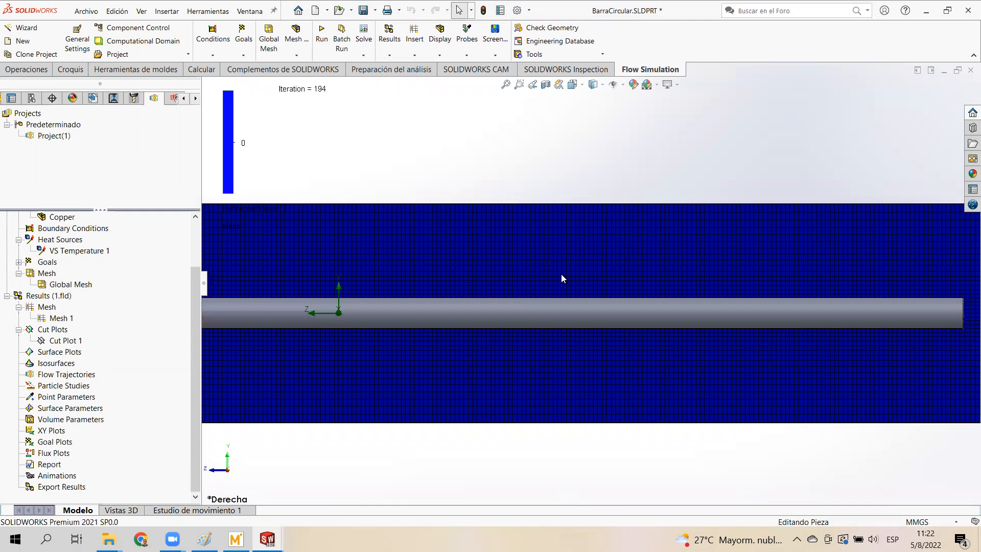
scroll(560, 278, "up", 4)
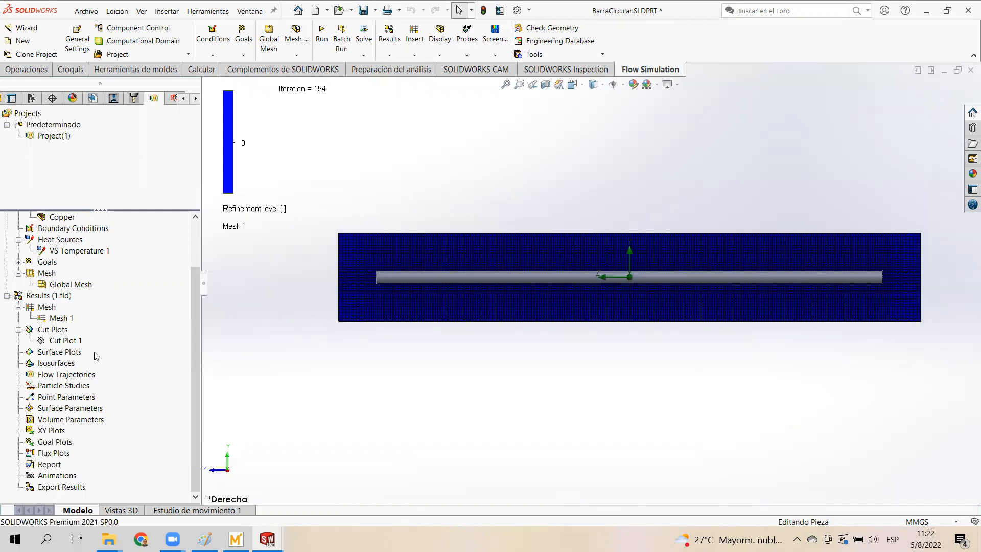
- Hide the mesh plot and change the cut plot's section plane to Alzado
right_click(57, 318)
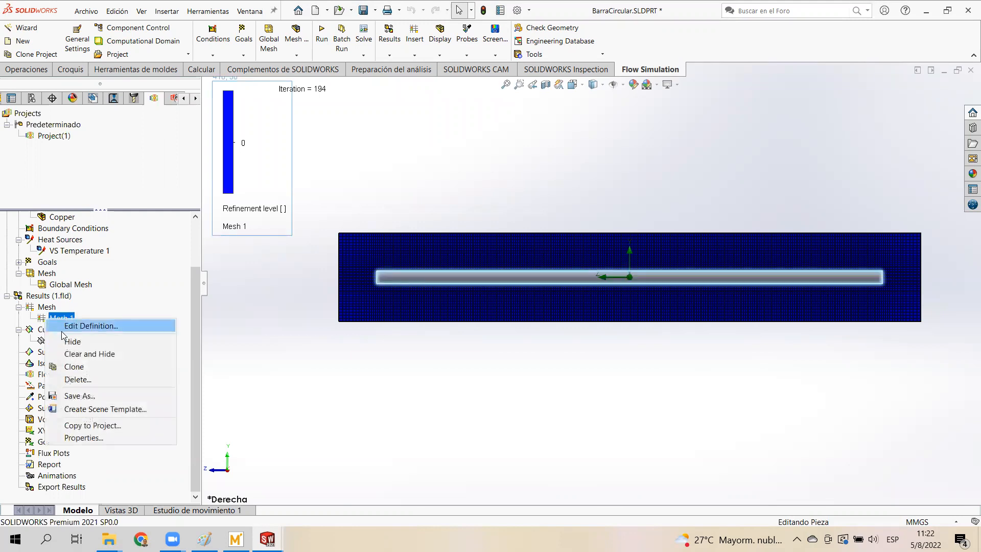
left_click(76, 342)
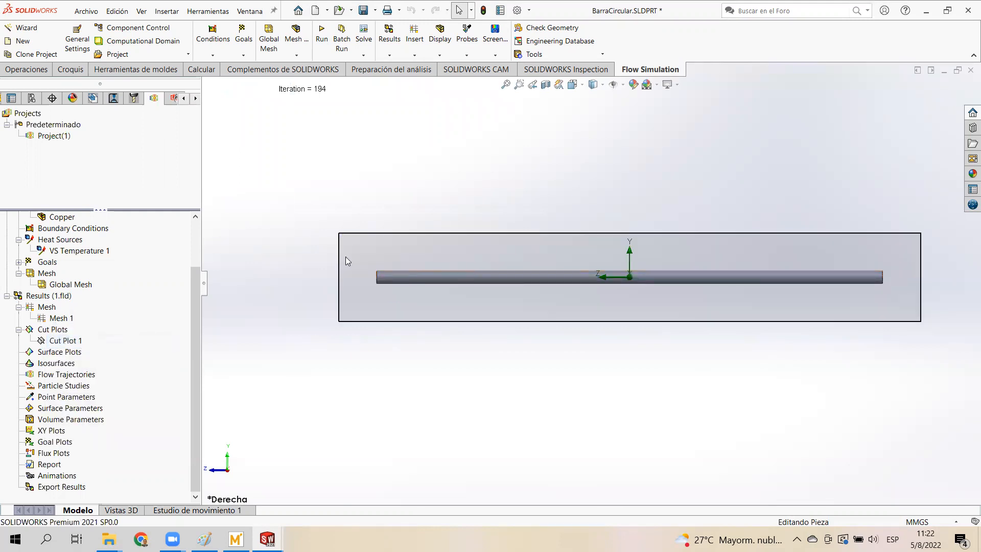
right_click(47, 342)
left_click(76, 345)
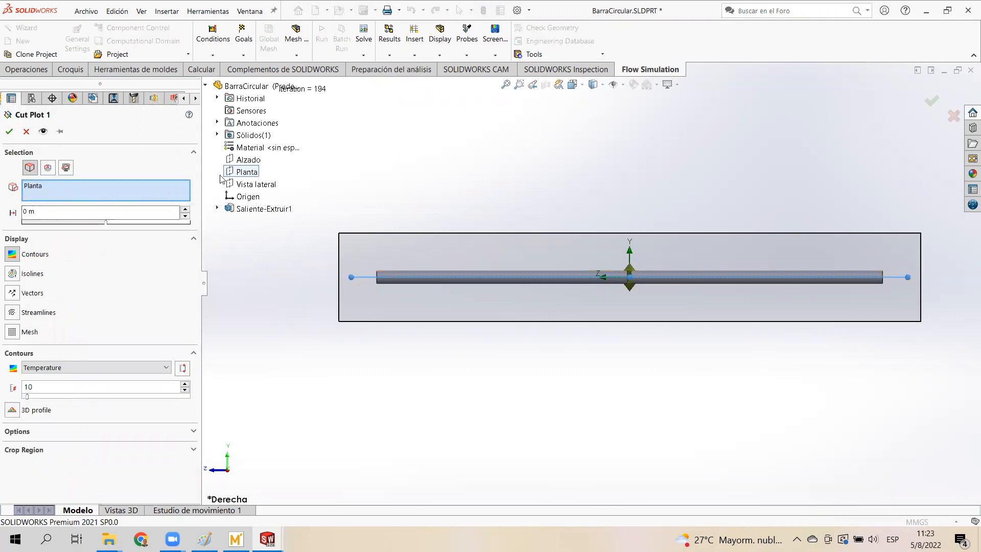
left_click(248, 159)
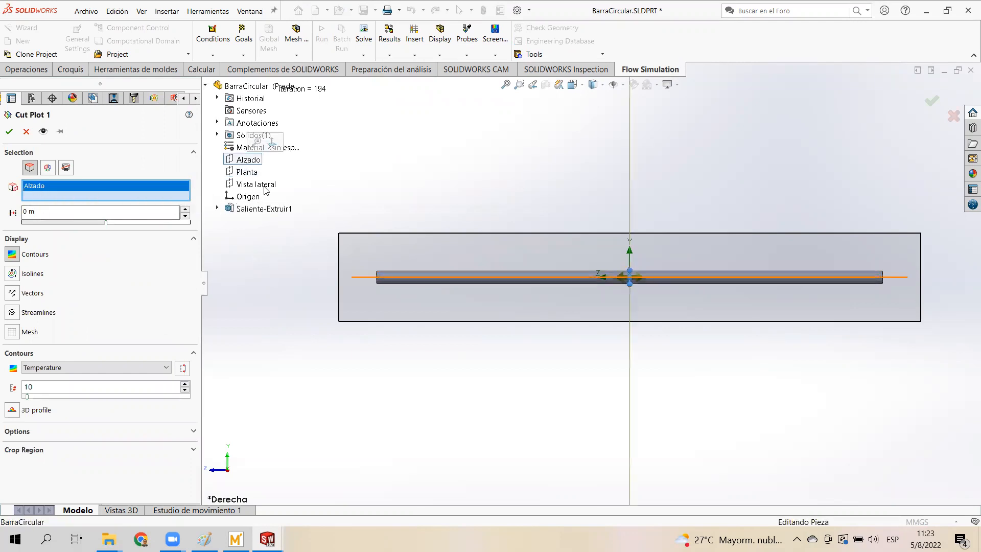
- Display the cut plot with Temperature contours and view it in isometric orientation
left_click(12, 254)
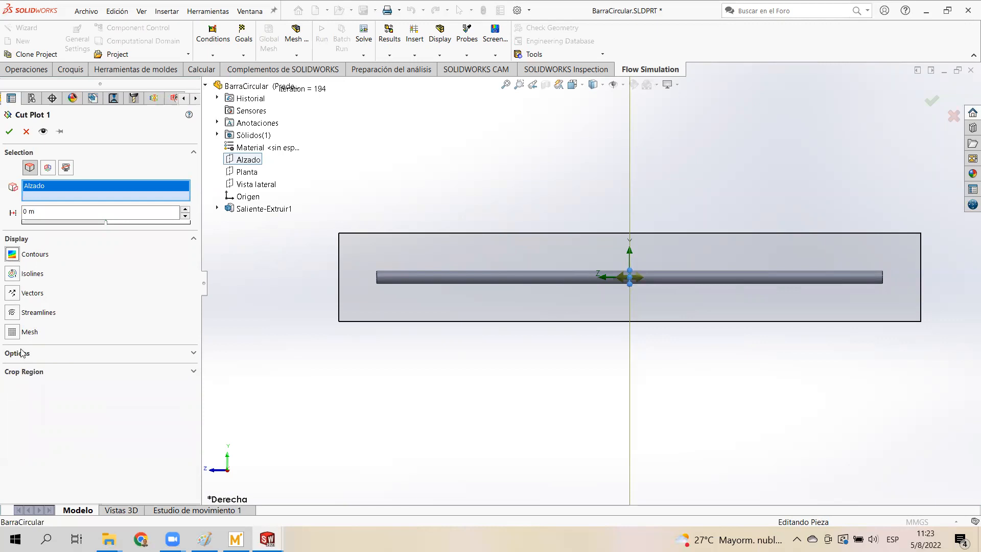
left_click(13, 254)
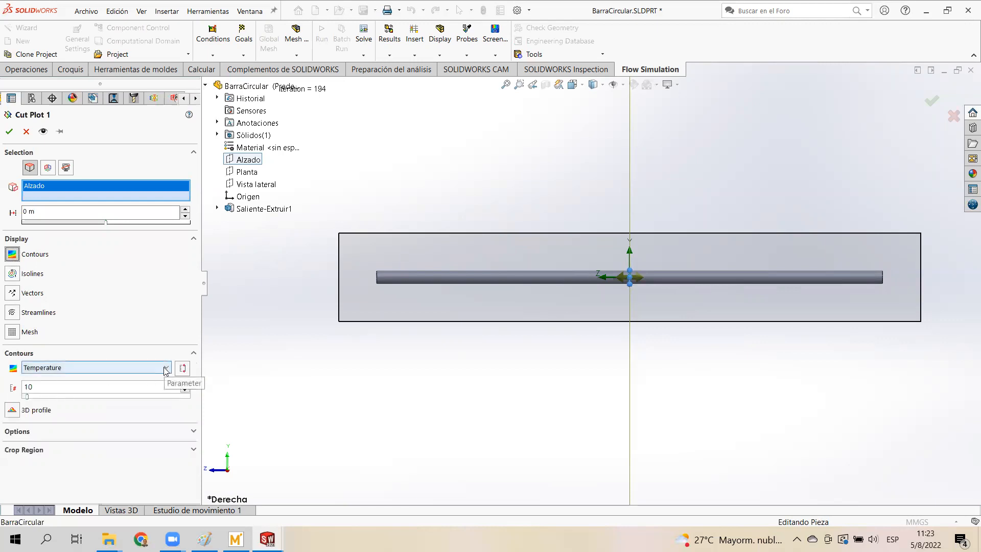
left_click(148, 369)
left_click(147, 370)
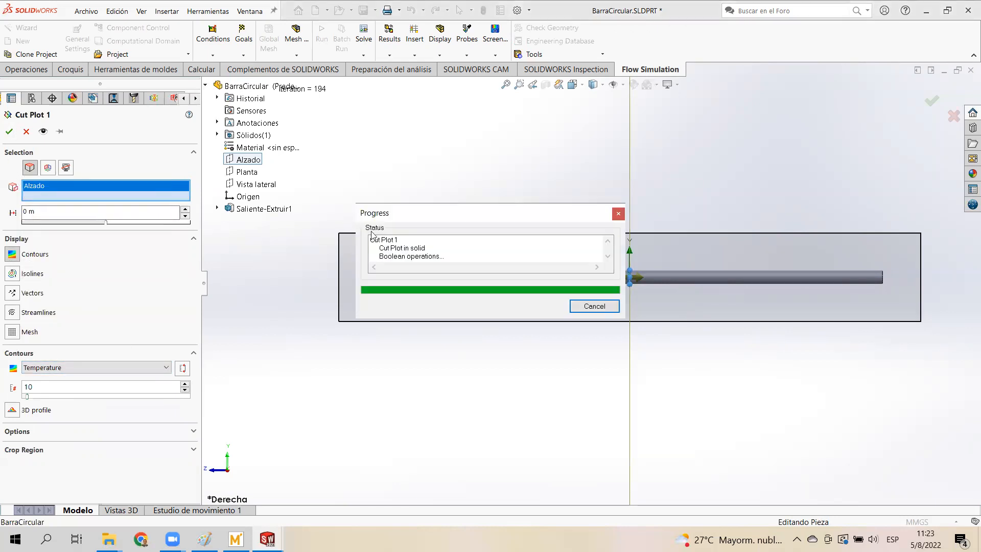
left_click(573, 85)
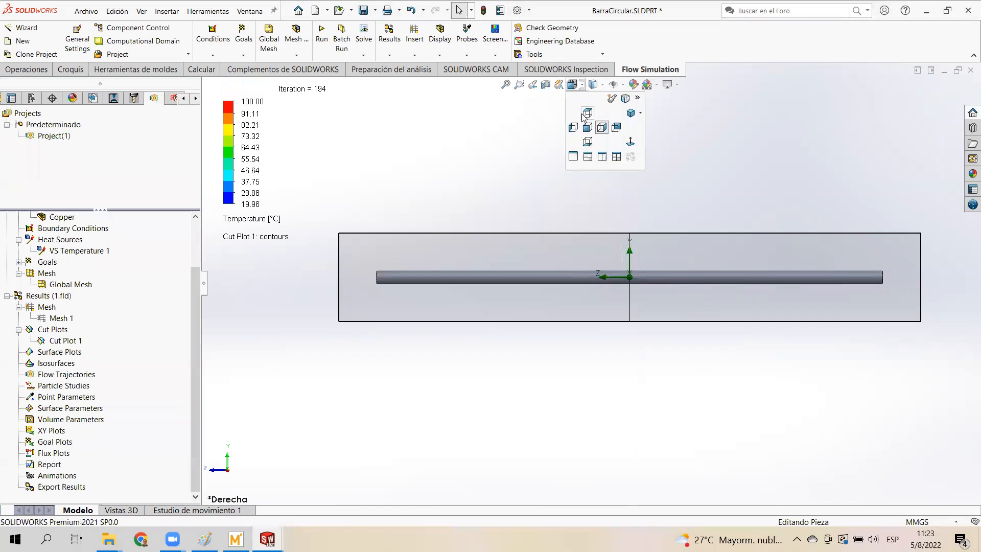
left_click(631, 112)
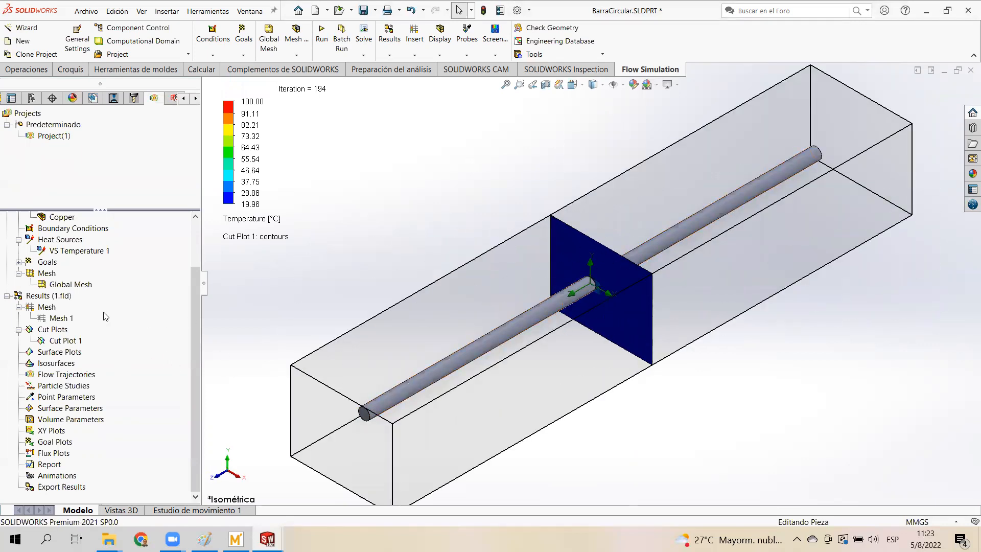
- Change Cut Plot 1's section plane to Planta, keeping the Temperature contours
right_click(67, 342)
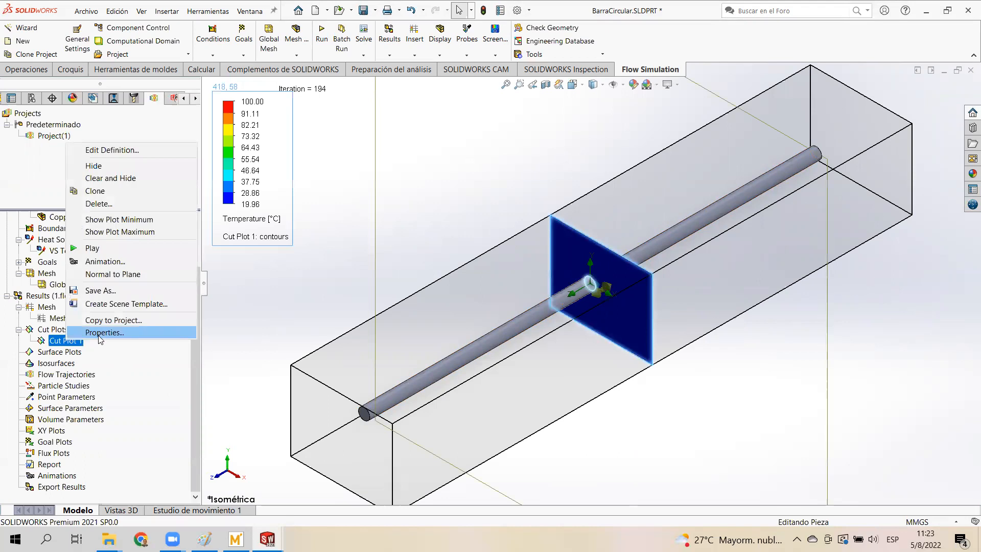
left_click(116, 153)
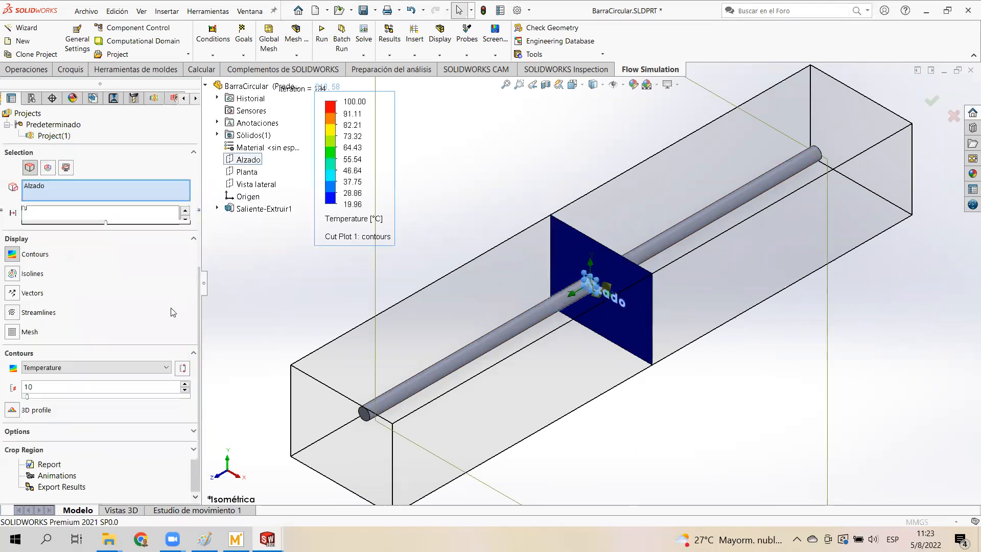
left_click(36, 185)
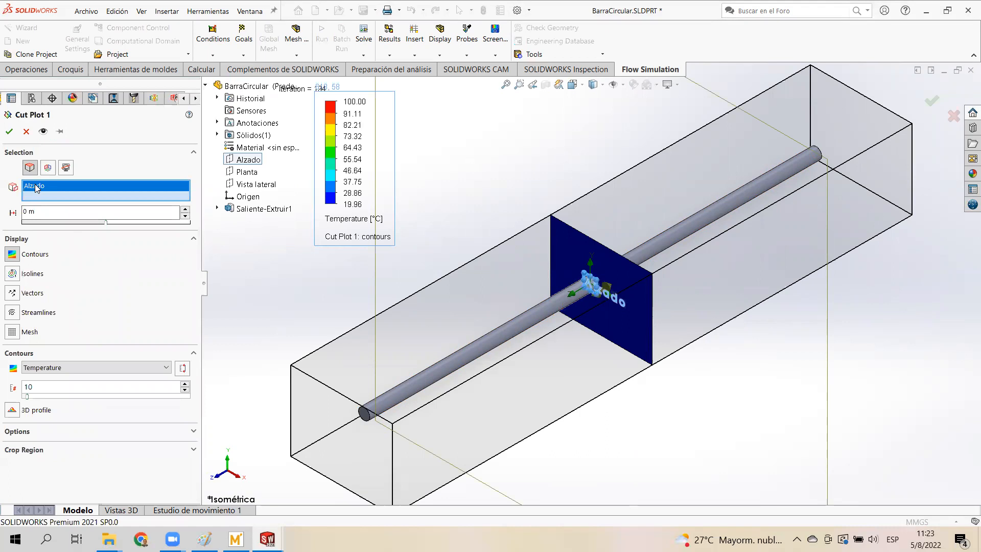
left_click(247, 173)
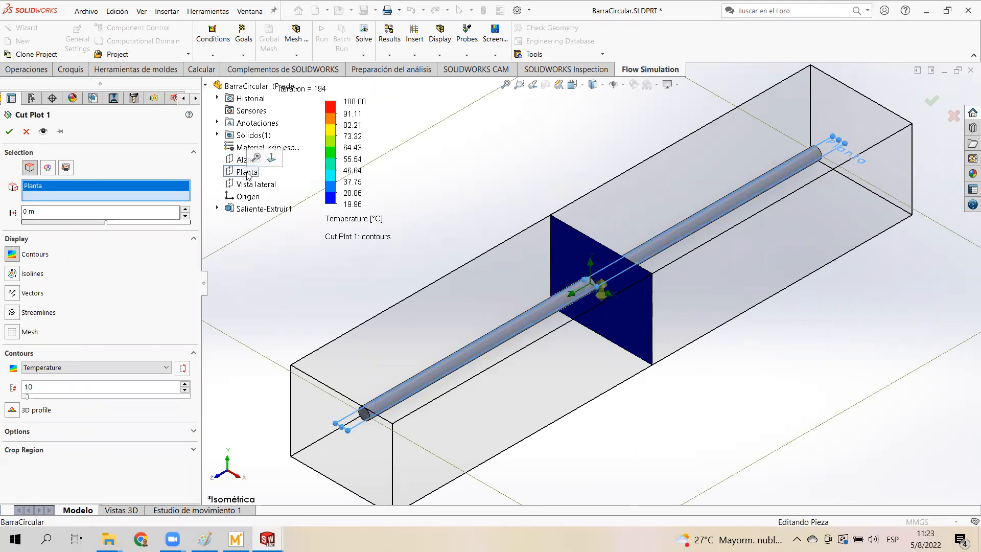
left_click(9, 132)
- Examine the temperature contours around the bar's near end and along its middle section in the isometric view
scroll(355, 422, "down", 5)
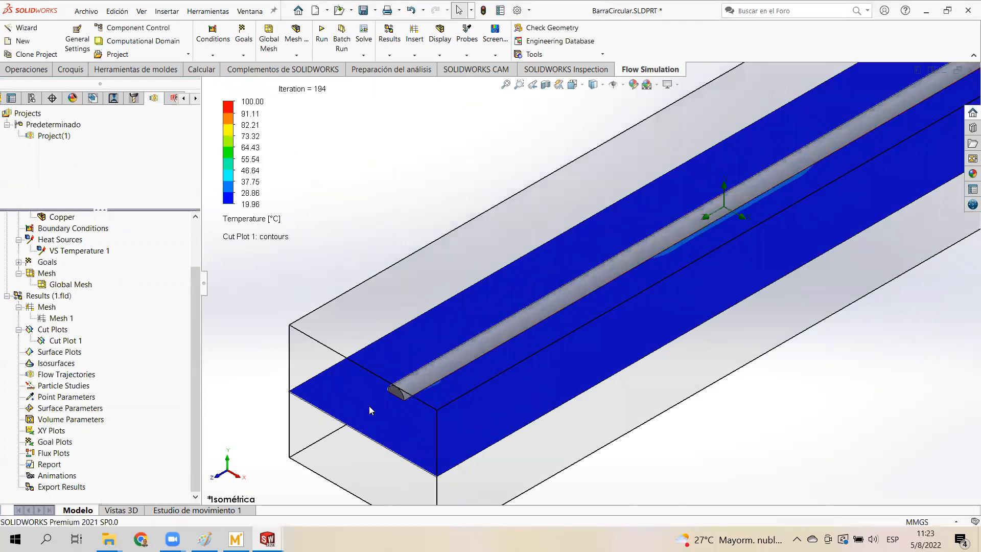
scroll(433, 362, "down", 8)
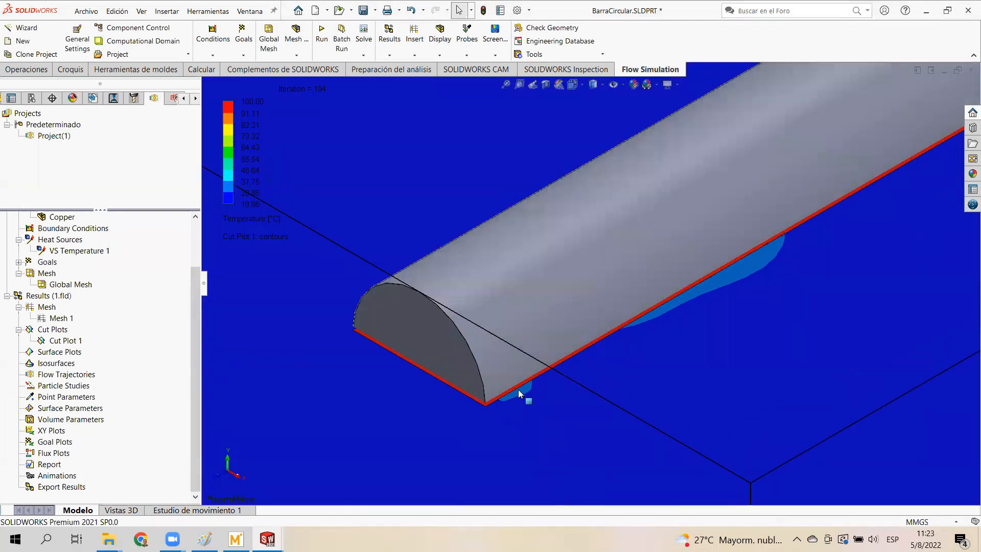
scroll(496, 358, "up", 8)
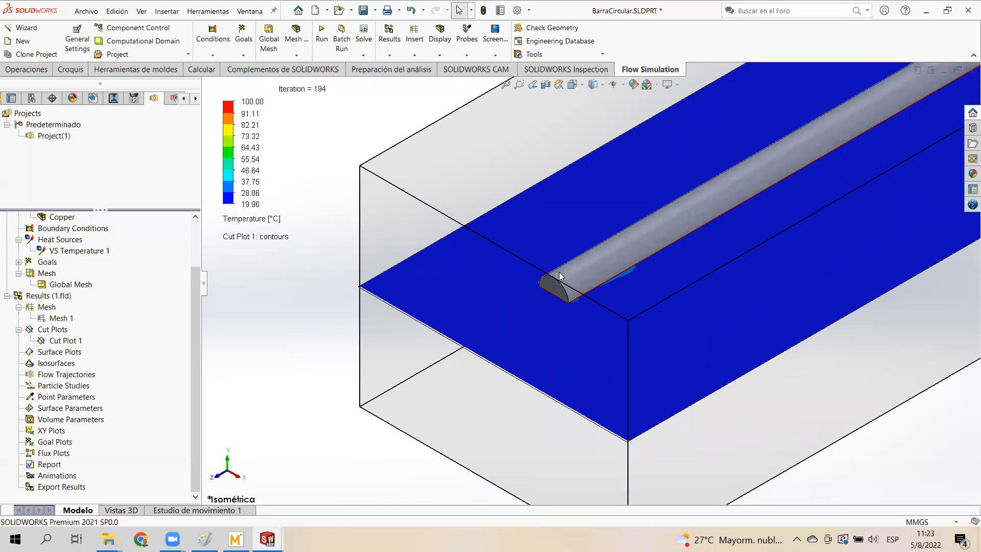
scroll(559, 276, "down", 6)
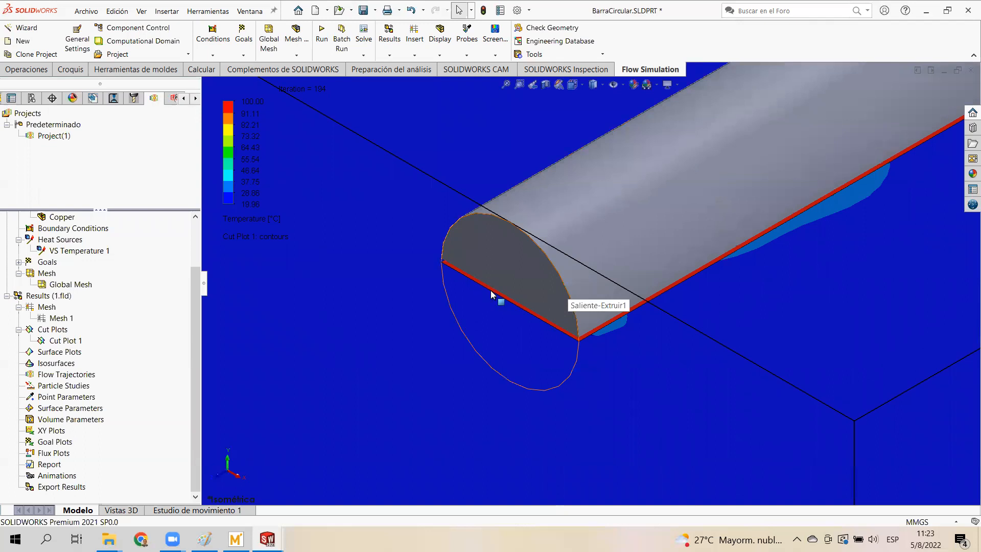
scroll(573, 336, "up", 5)
scroll(864, 130, "down", 4)
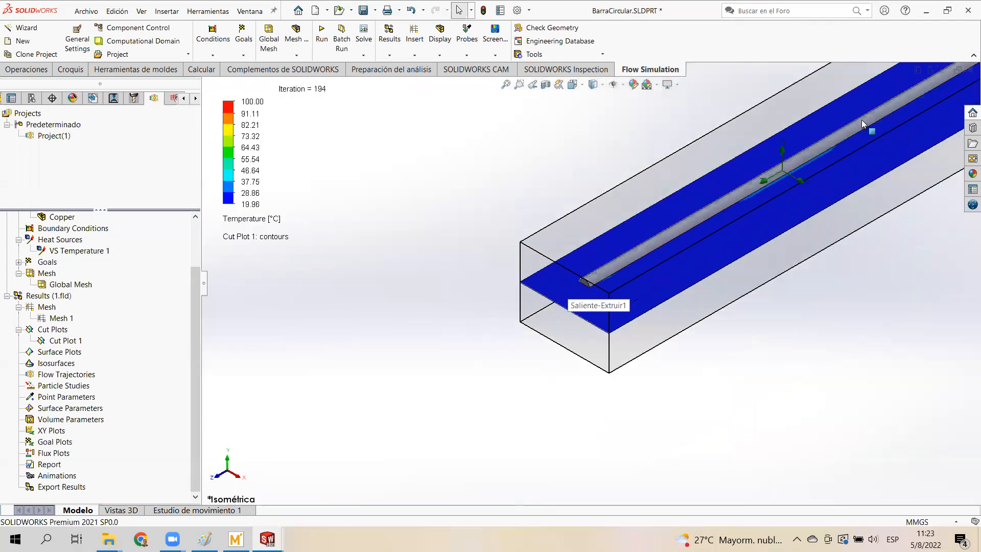
scroll(723, 217, "down", 5)
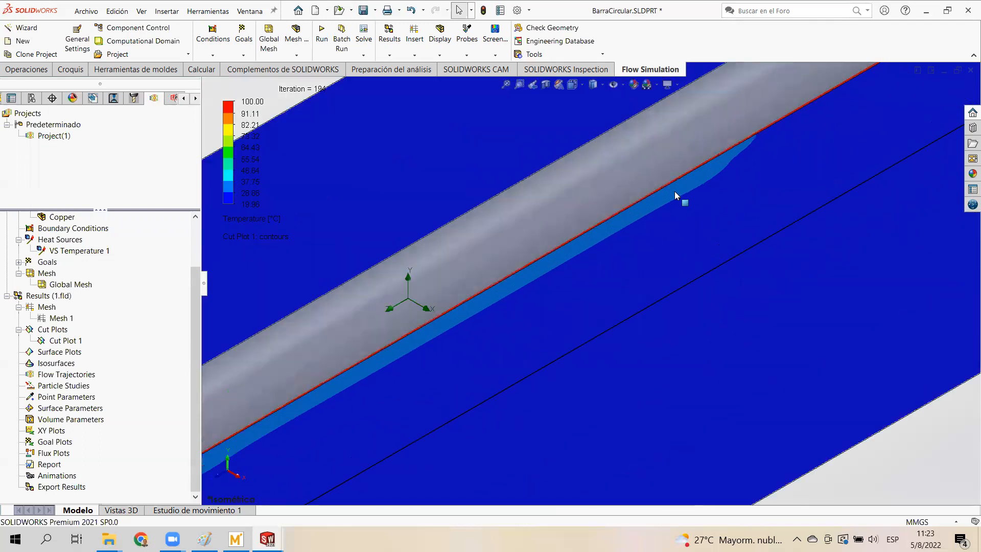
scroll(660, 215, "up", 5)
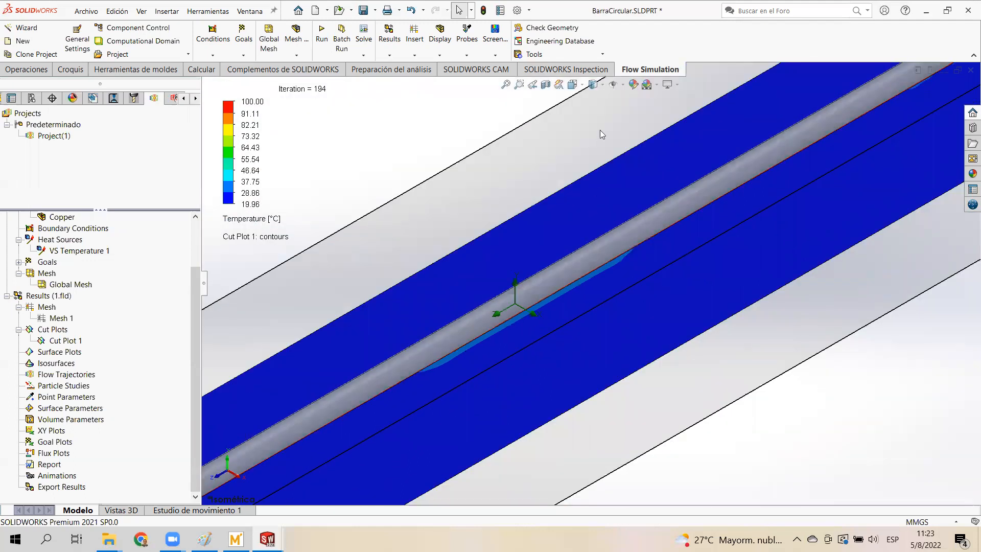
- View the temperature cut plot from the top and examine the contours close up at the bar's far end
left_click(574, 85)
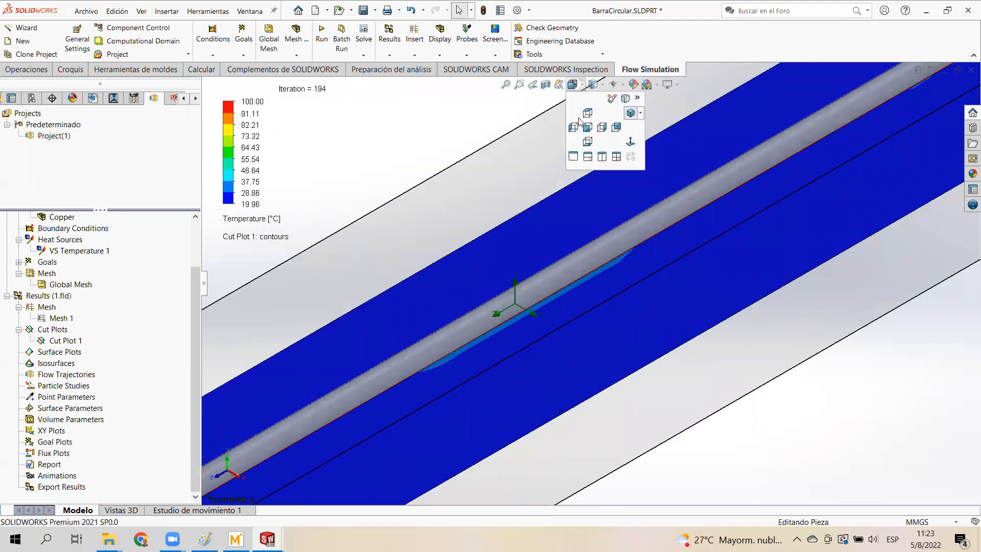
left_click(586, 128)
left_click(574, 85)
left_click(585, 113)
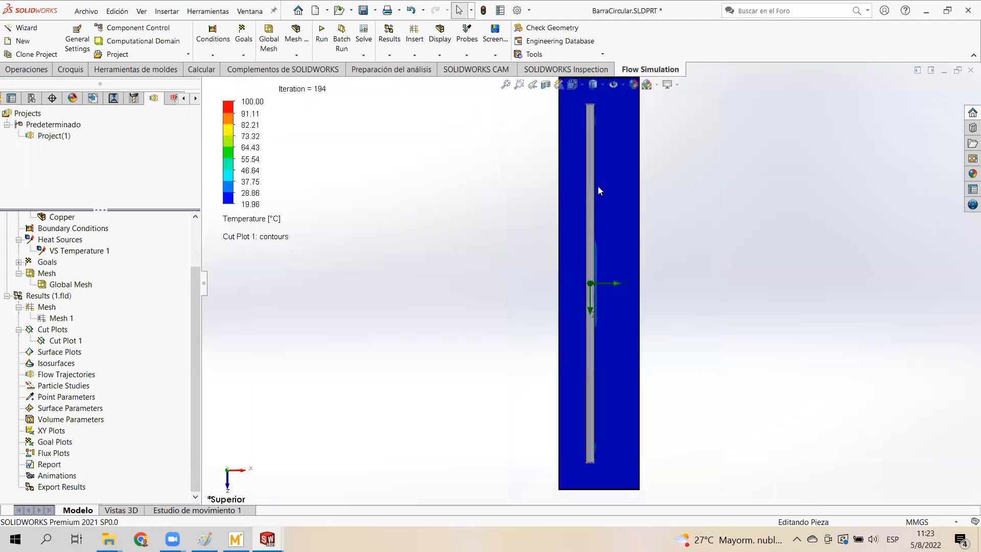
scroll(598, 184, "down", 5)
scroll(597, 190, "up", 4)
scroll(602, 181, "down", 8)
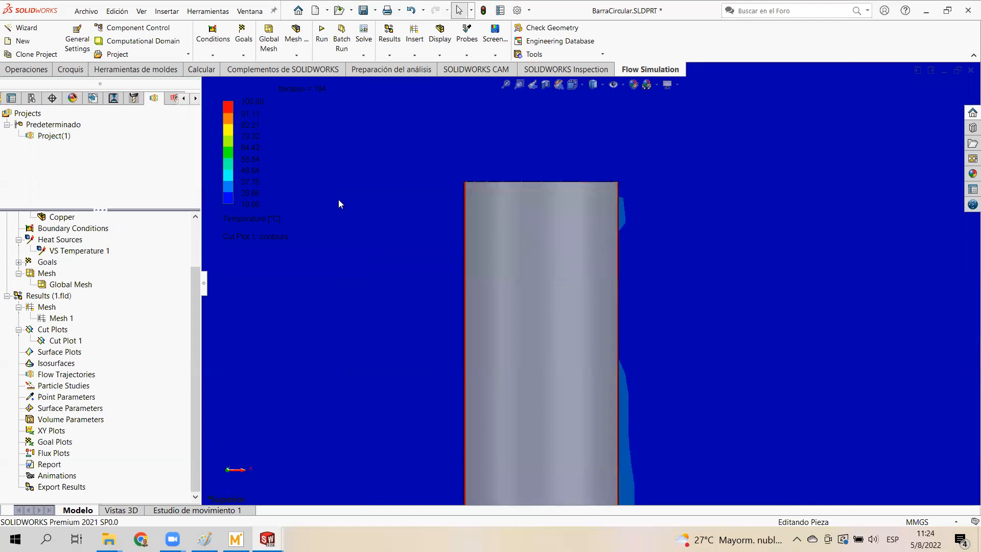
scroll(603, 207, "up", 6)
left_click(262, 220)
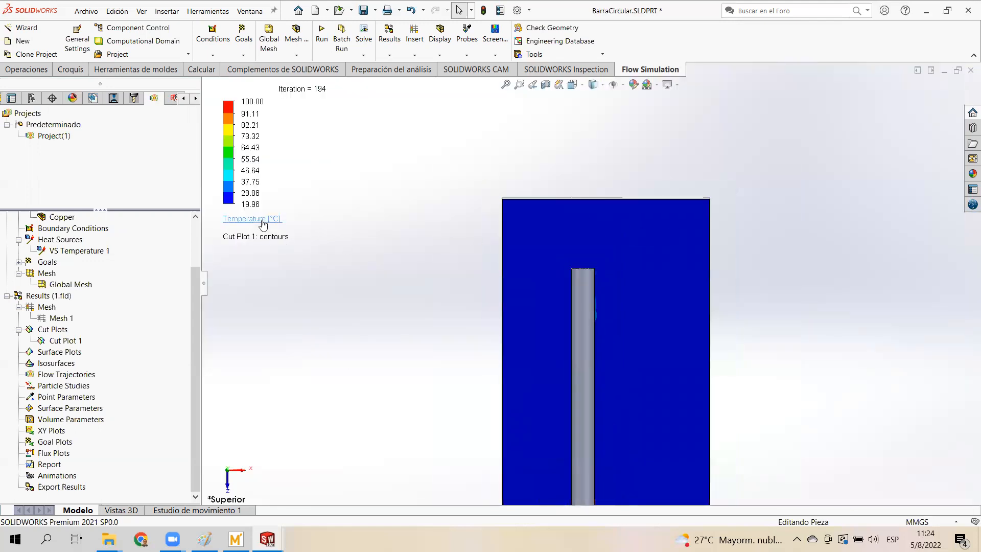
left_click(263, 222)
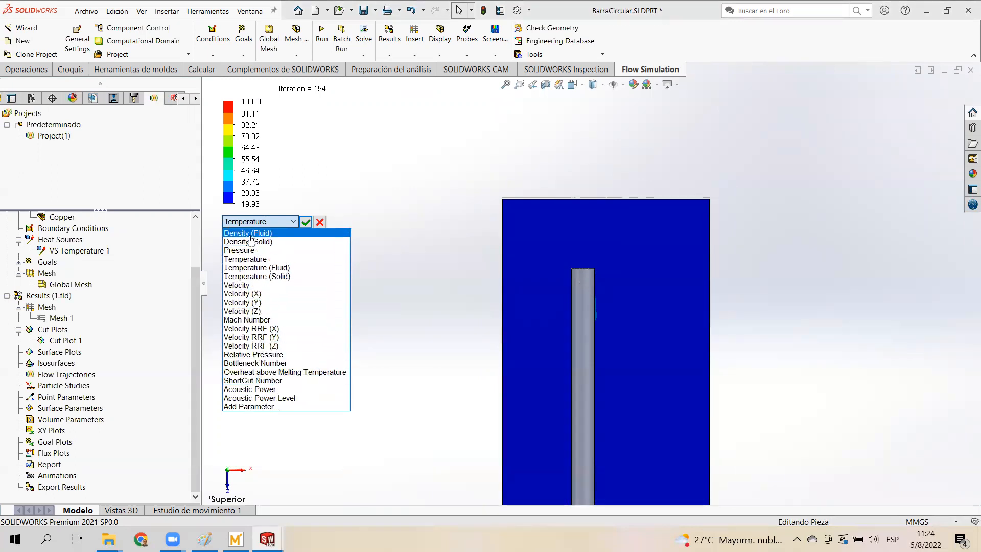
left_click(382, 166)
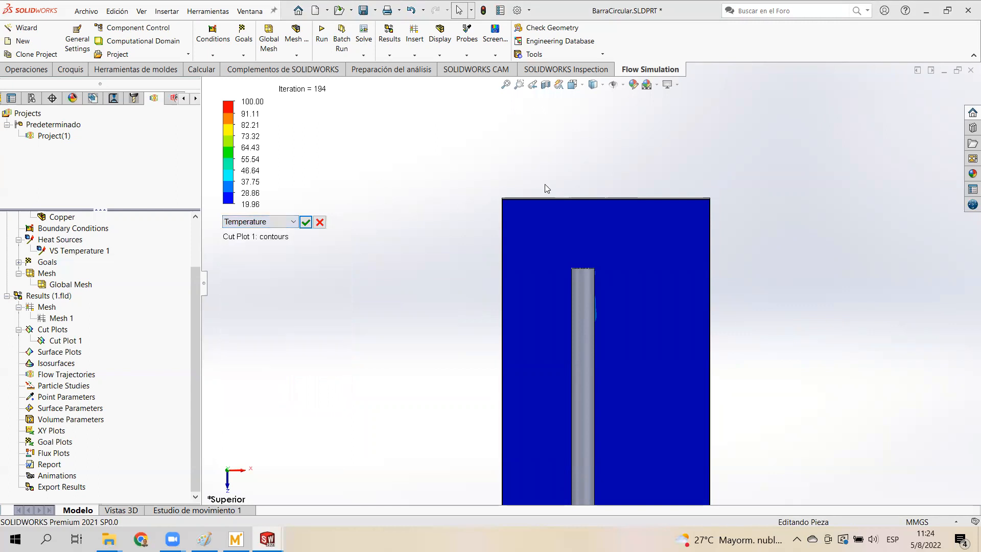
scroll(592, 195, "up", 5)
scroll(573, 316, "down", 1)
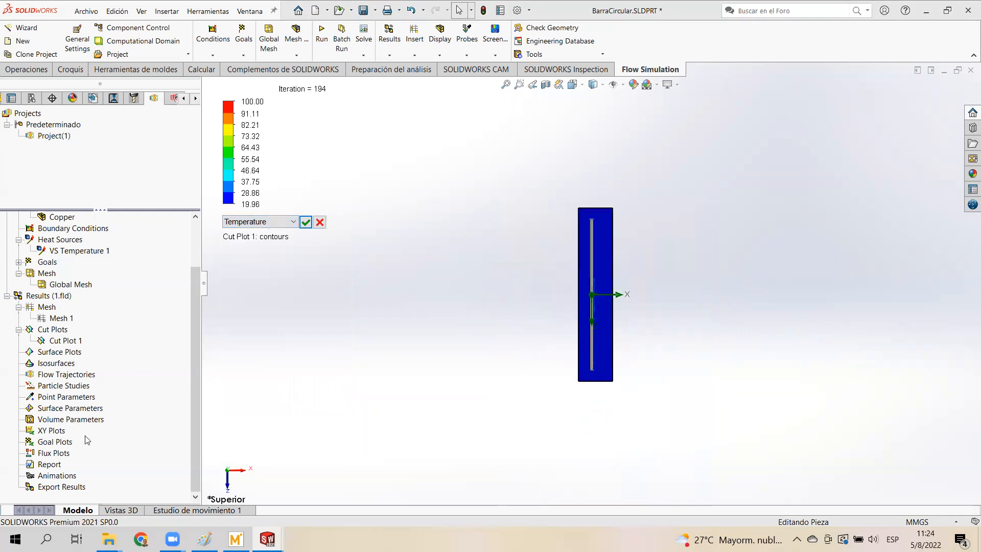
- Hide Cut Plot 1 and start a new surface plot in the results
right_click(60, 342)
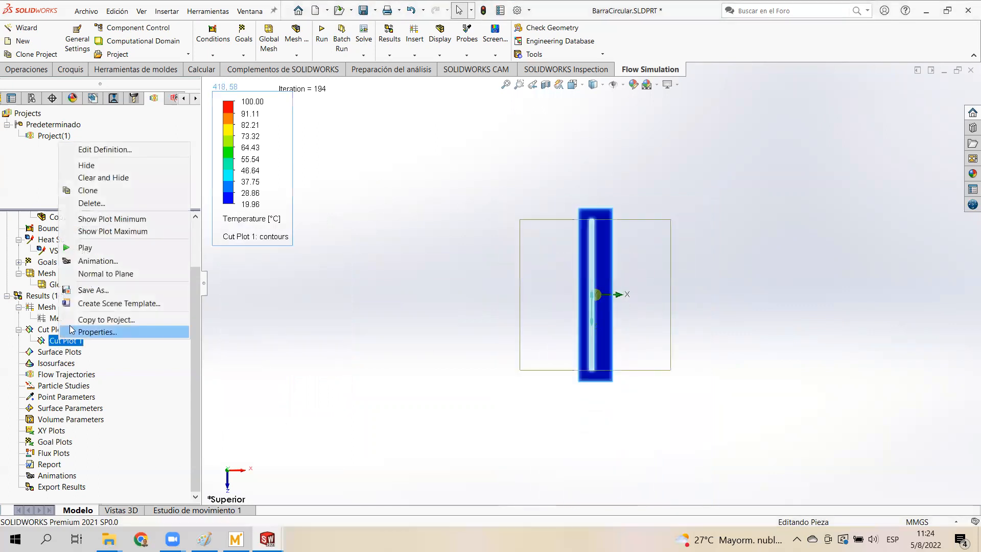
left_click(91, 166)
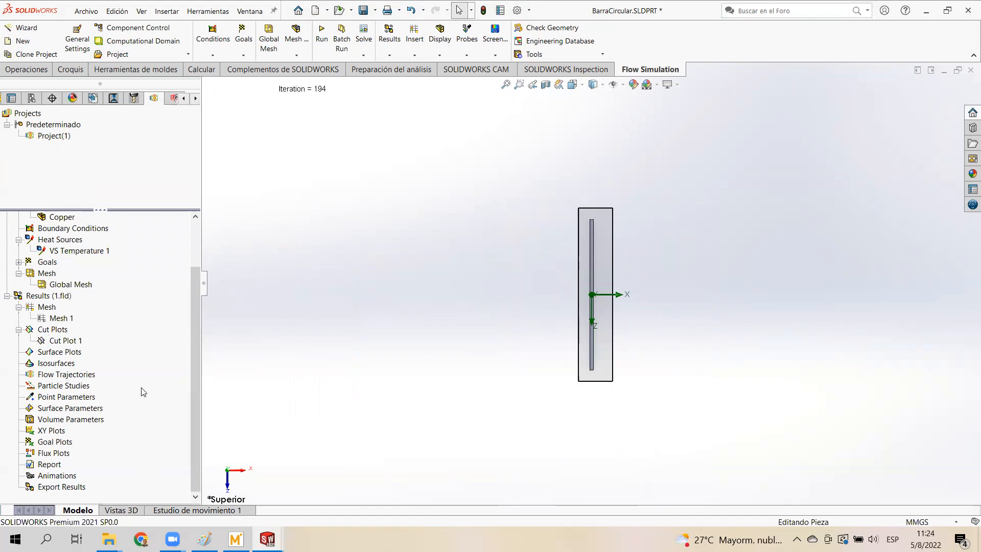
right_click(49, 352)
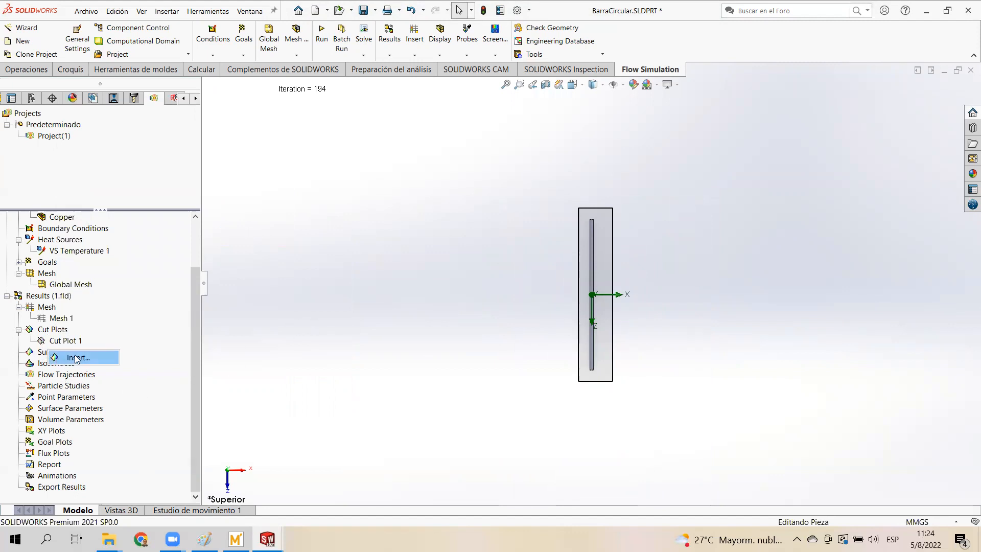
left_click(78, 358)
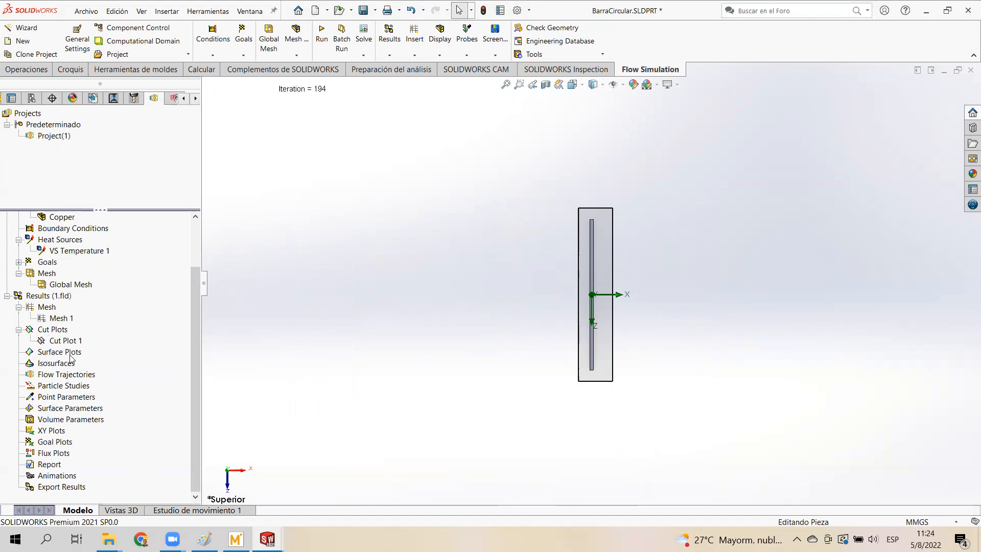
right_click(54, 354)
left_click(82, 362)
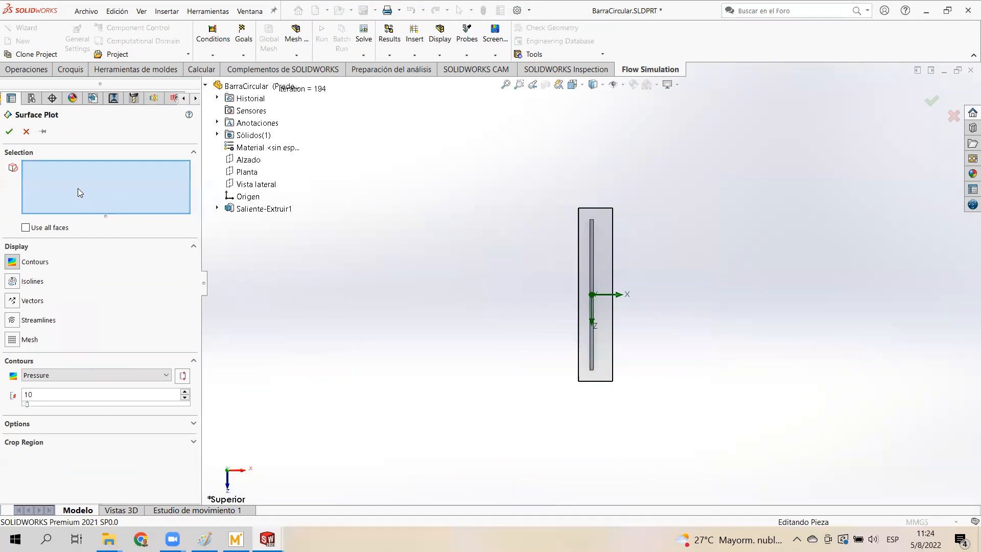
- Plot Heat Transfer Coefficient contours on the bar's cylindrical face and view them in isometric orientation
left_click(573, 85)
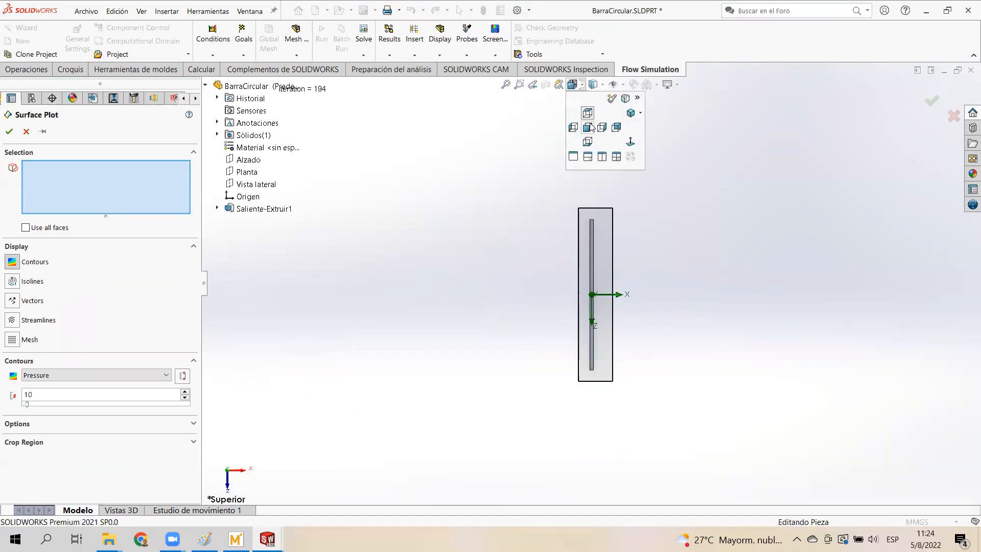
left_click(632, 113)
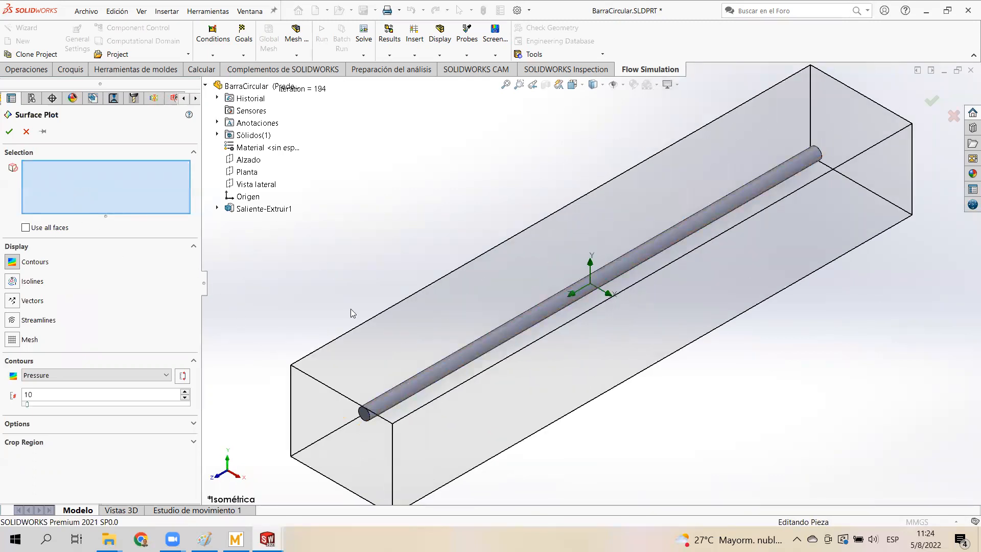
left_click(397, 391)
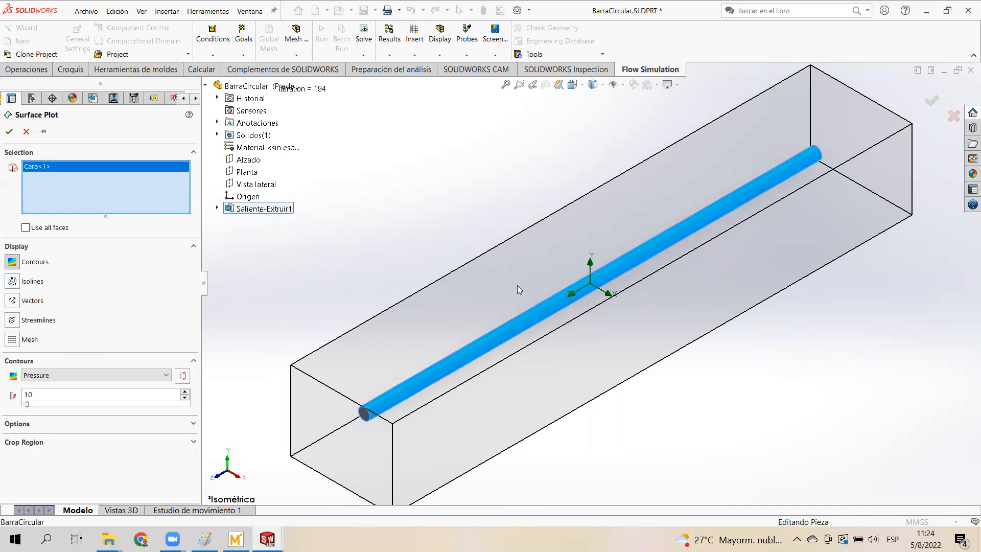
scroll(517, 288, "up", 3)
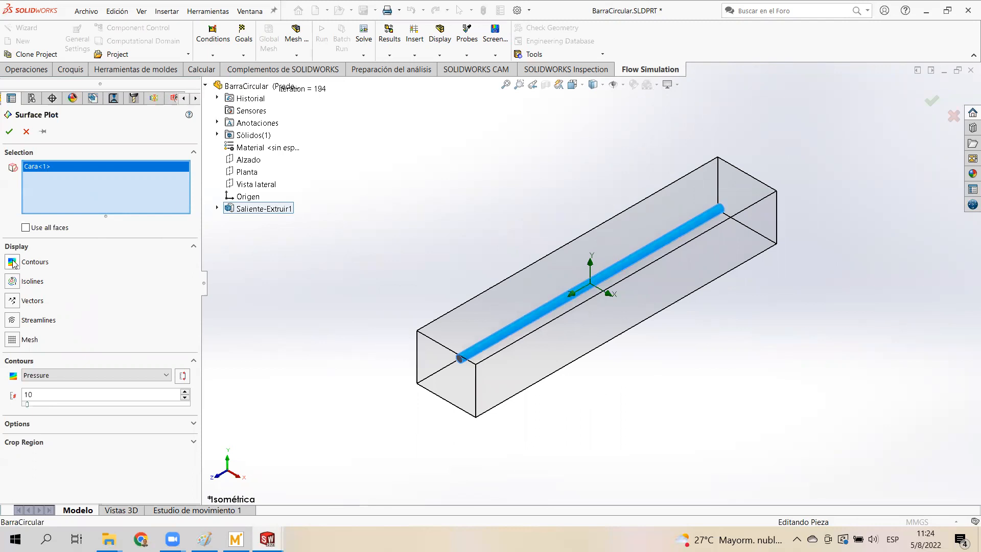
left_click(165, 376)
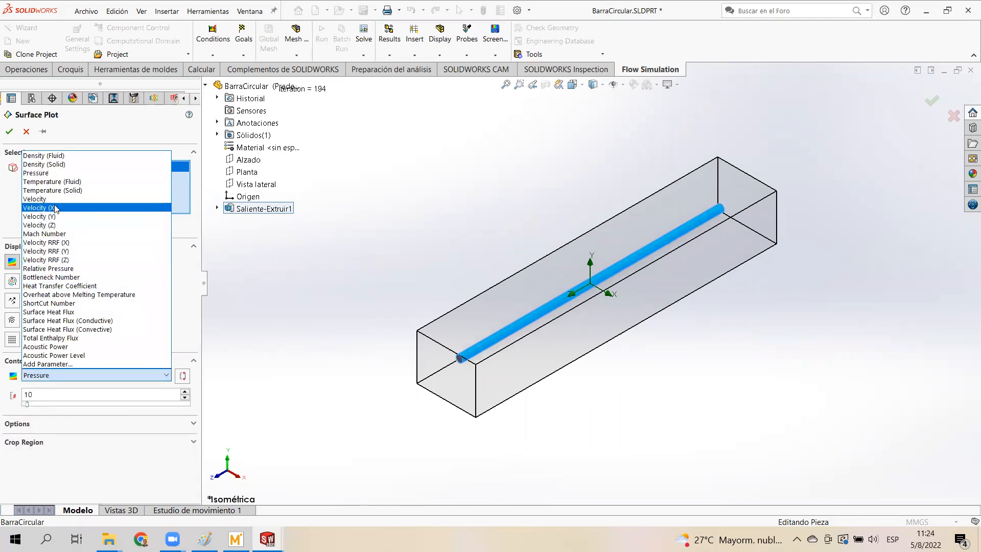
left_click(58, 286)
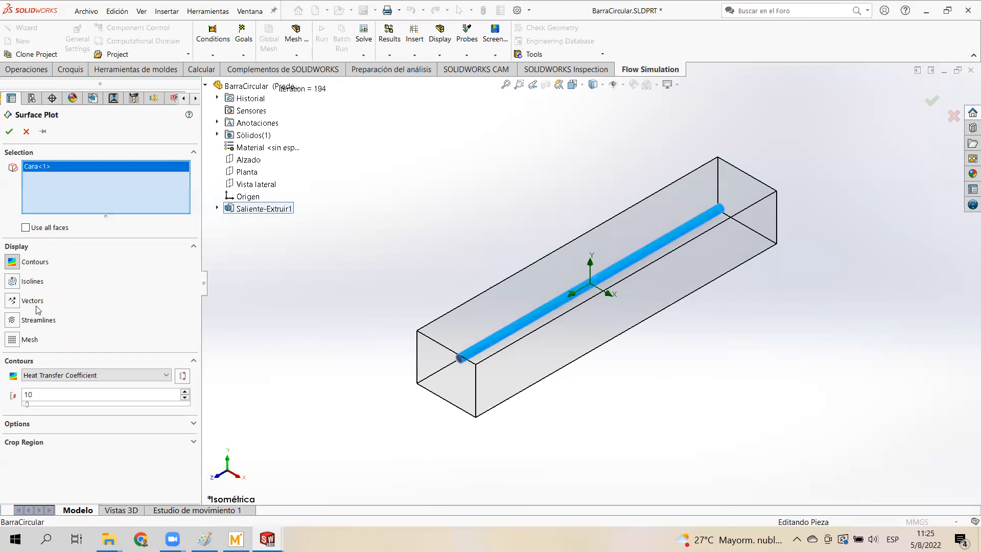
left_click(10, 132)
scroll(487, 345, "down", 10)
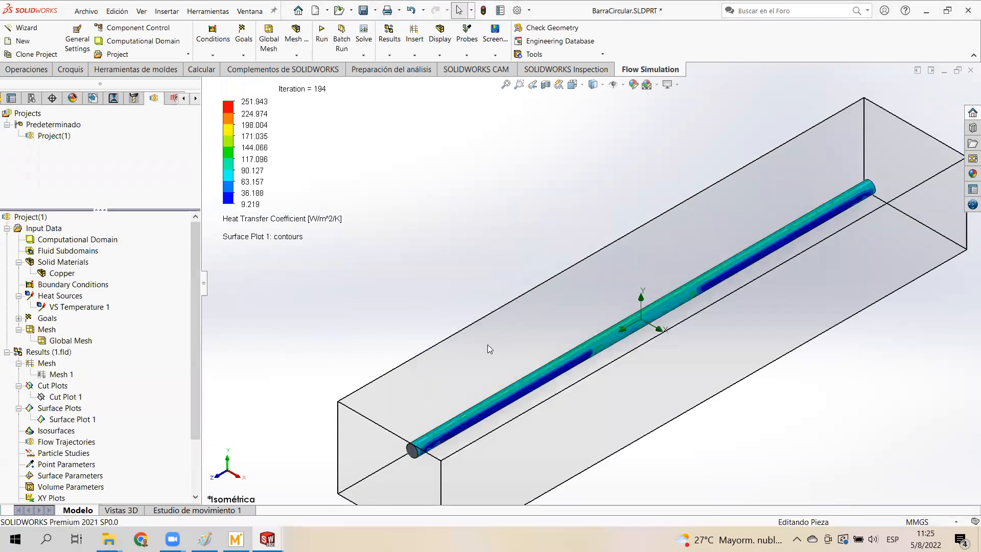
scroll(523, 344, "up", 6)
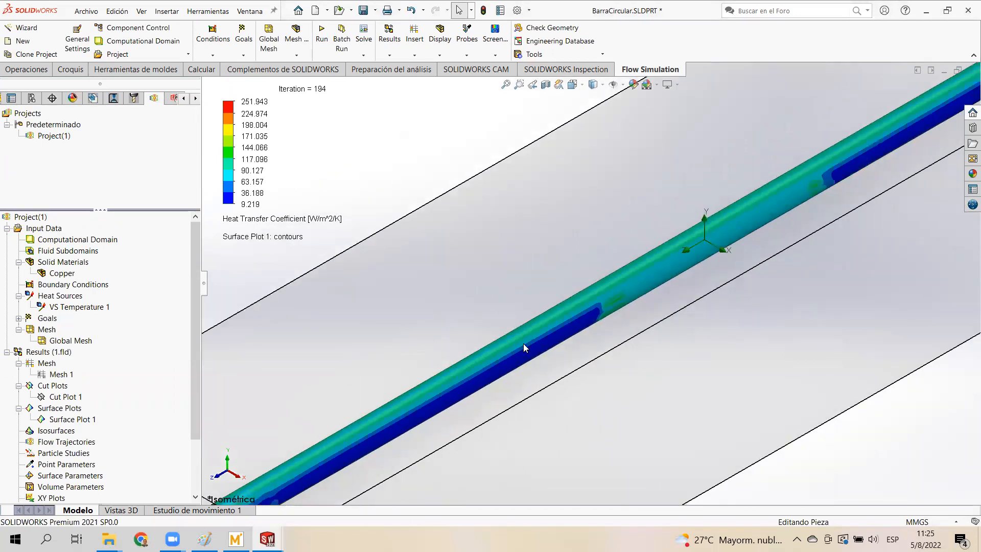
scroll(532, 345, "up", 3)
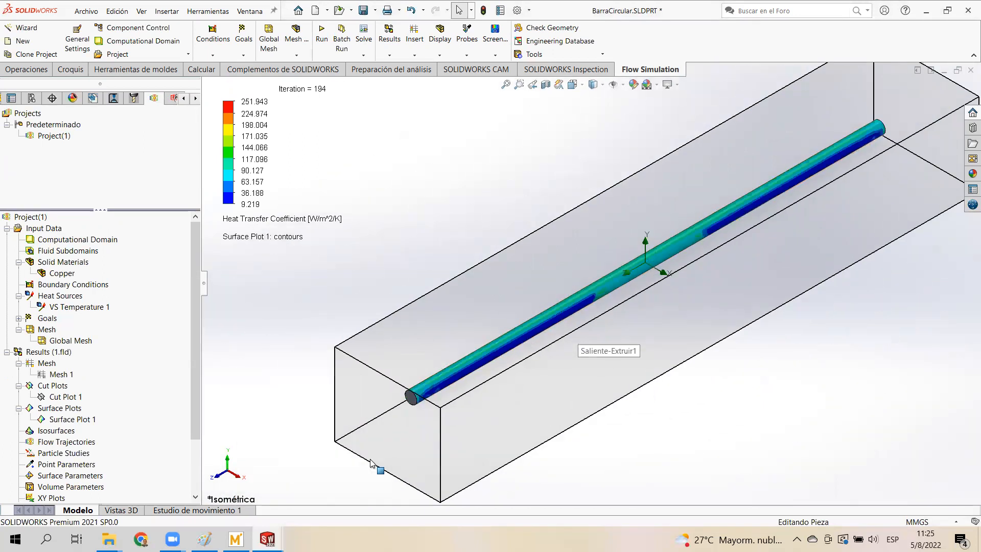
- Switch to the PTC Mathcad worksheet and review the Nusselt number correlations under Paso 5
mouse_move(235, 539)
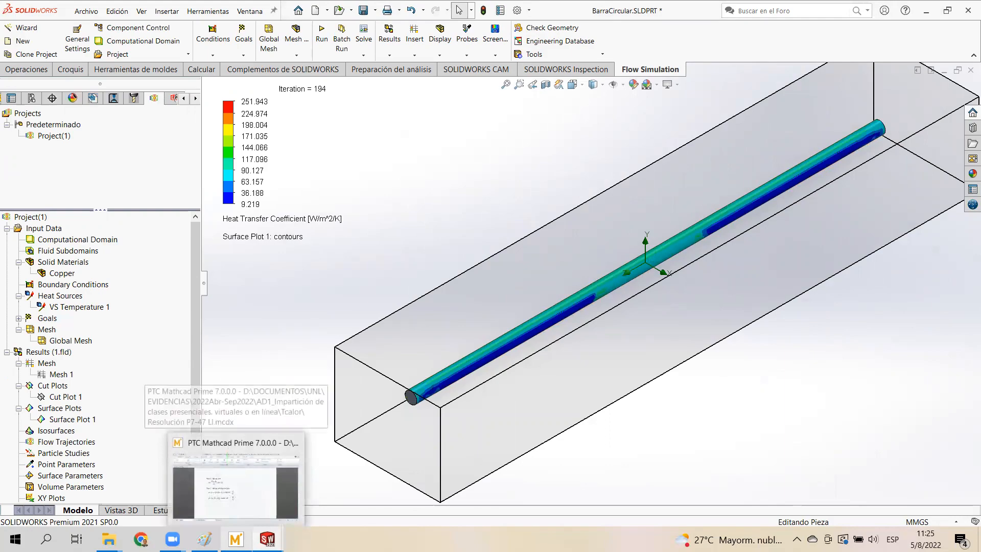
left_click(235, 478)
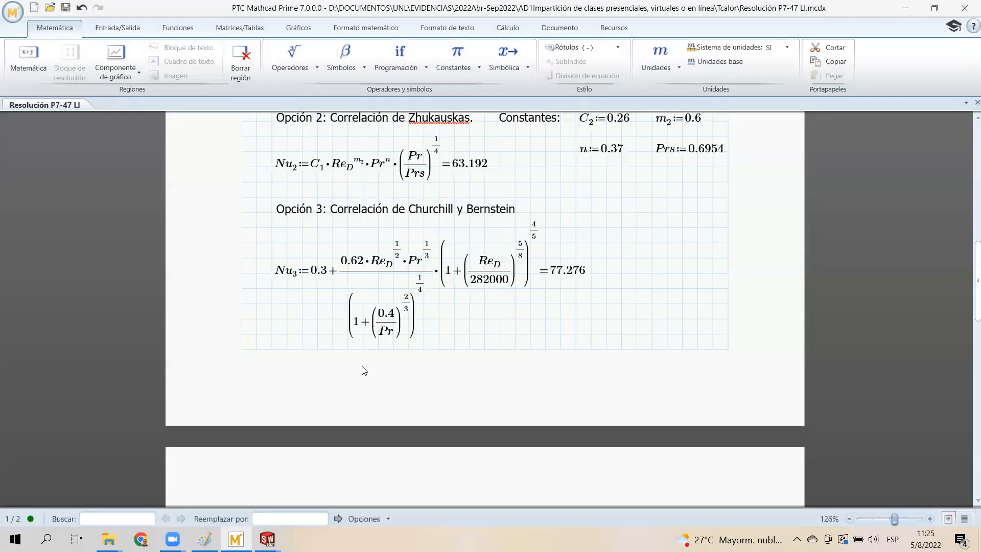
scroll(318, 308, "up", 4)
scroll(286, 214, "down", 1)
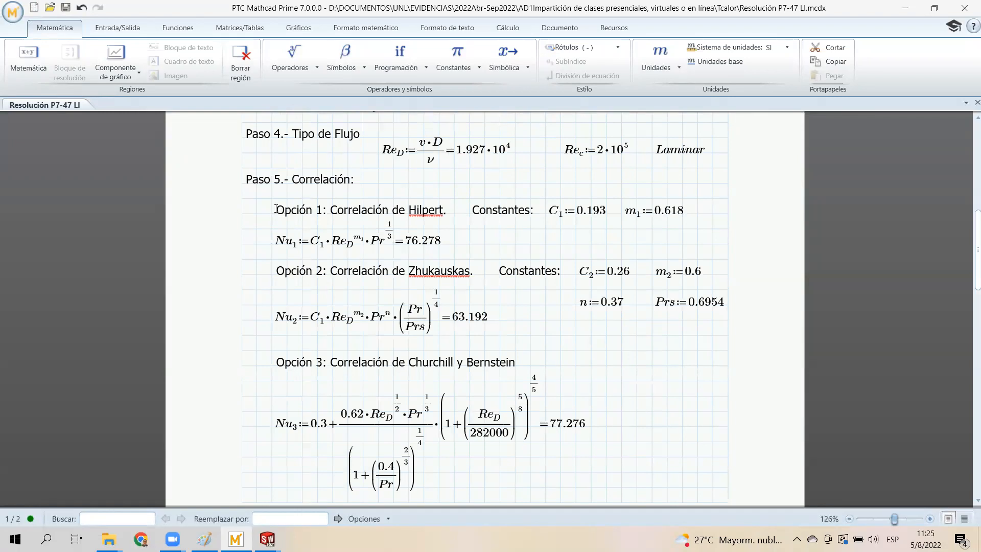
- Examine the Nusselt number results of the Hilpert, Zhukauskas, and Churchill y Bernstein correlations one by one
left_click(407, 244)
double_click(414, 243)
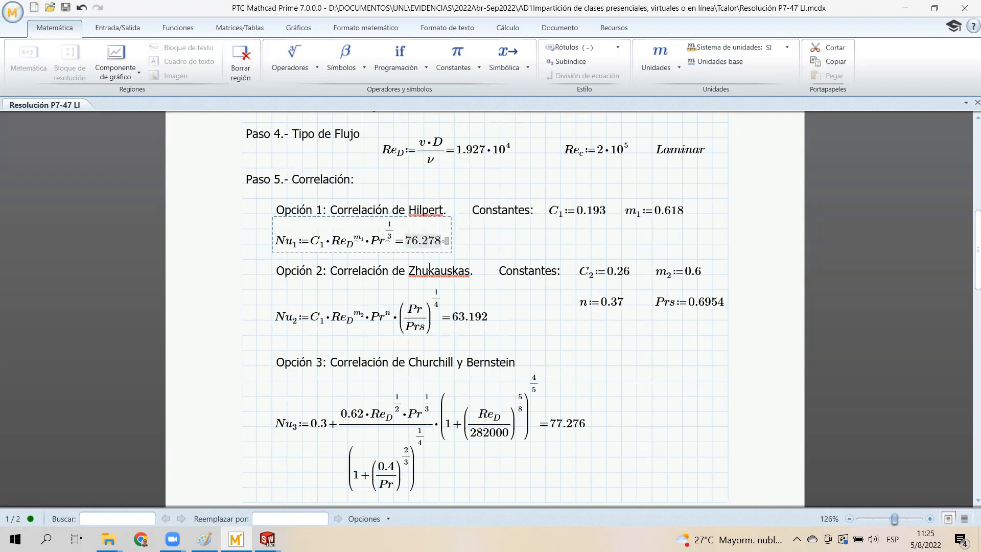
double_click(453, 326)
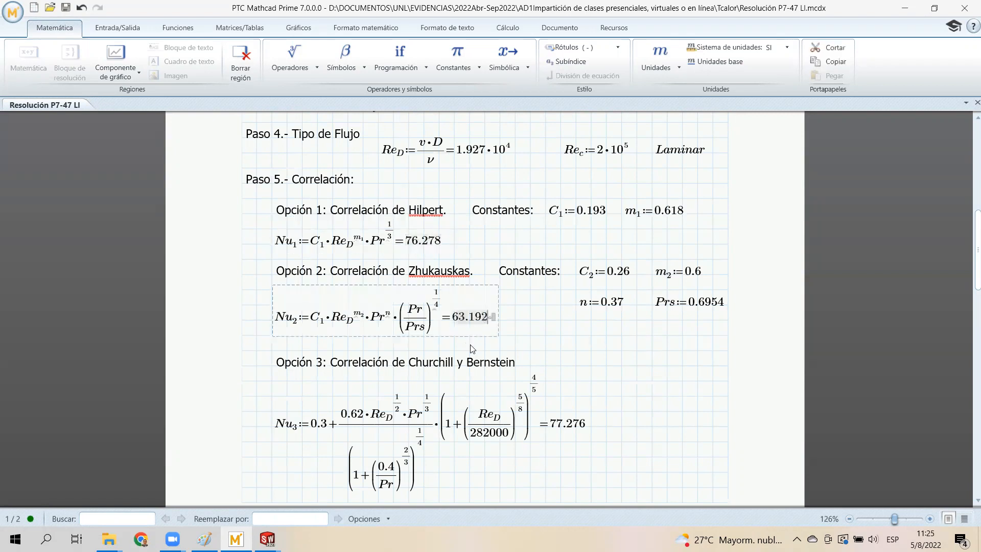
scroll(572, 340, "down", 2)
double_click(555, 332)
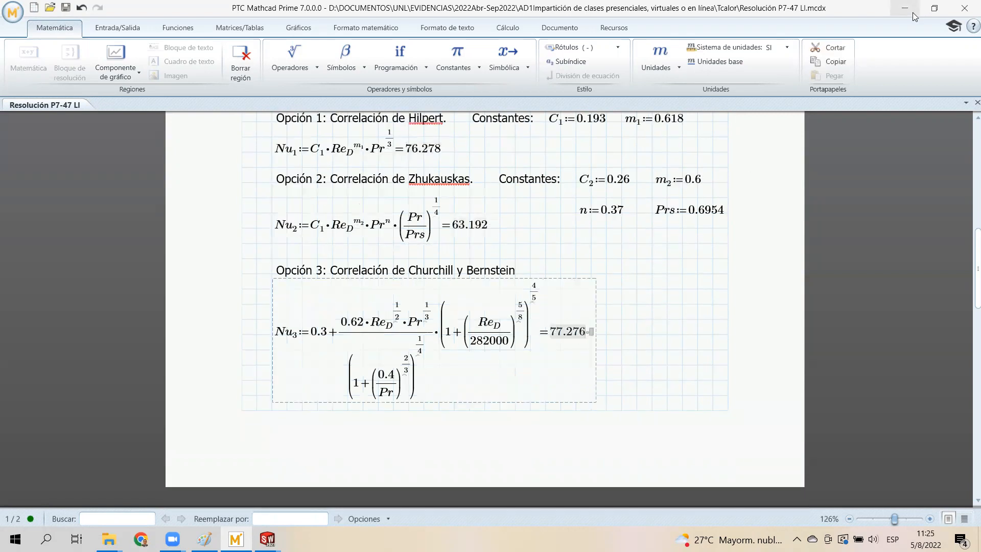
- Switch to SOLIDWORKS and examine the heat transfer coefficient contours close up at the bar's near end
left_click(905, 9)
scroll(536, 328, "down", 5)
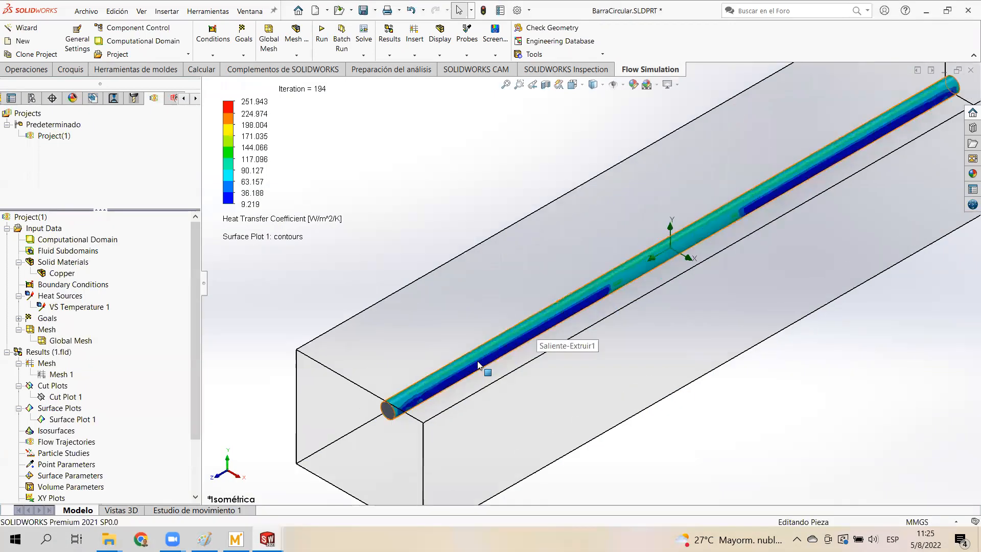
scroll(413, 373, "down", 3)
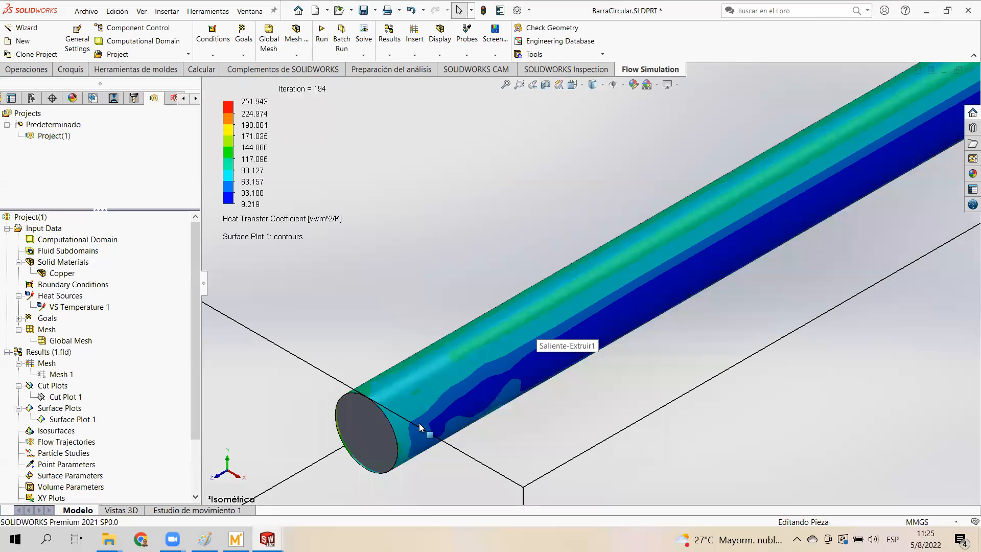
scroll(419, 427, "down", 2)
scroll(469, 393, "up", 4)
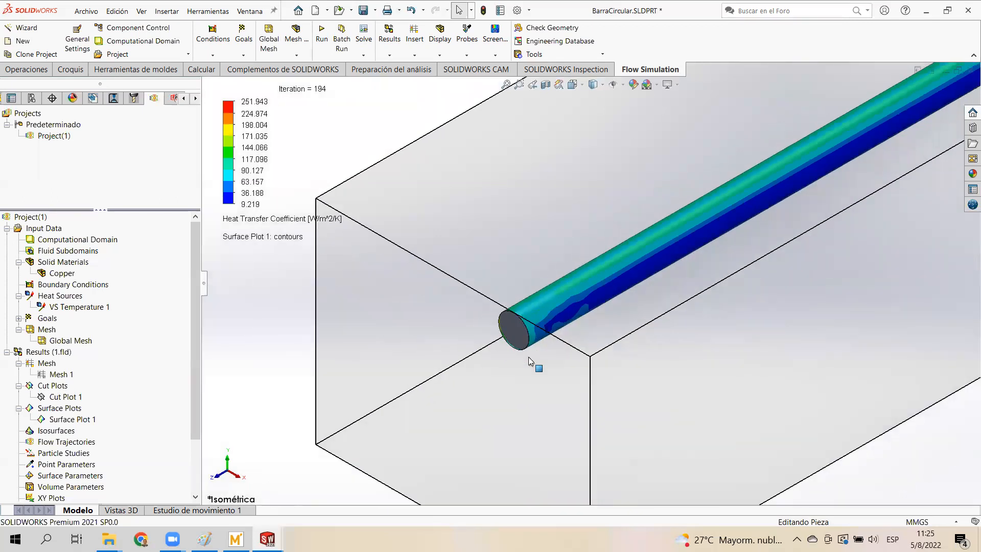
left_click(593, 84)
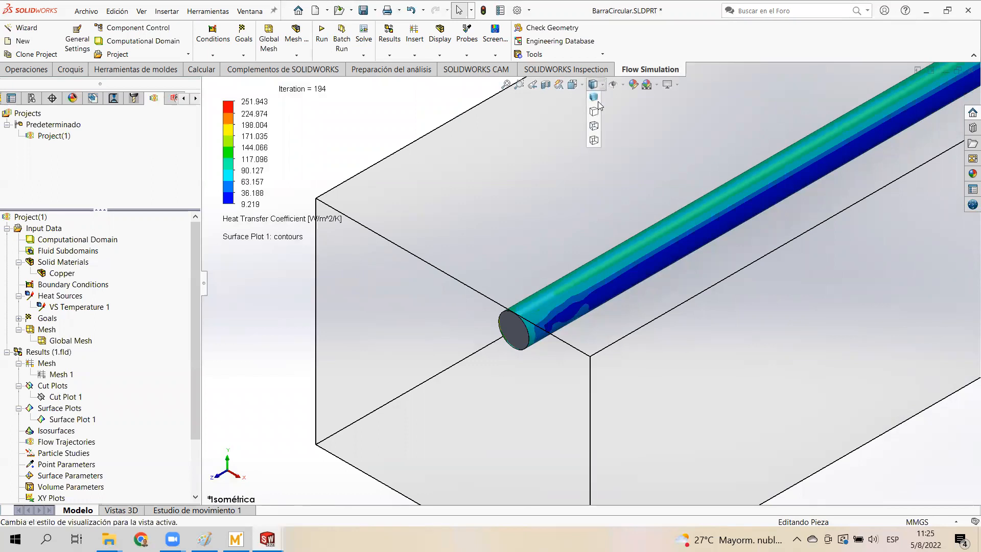
left_click(279, 395)
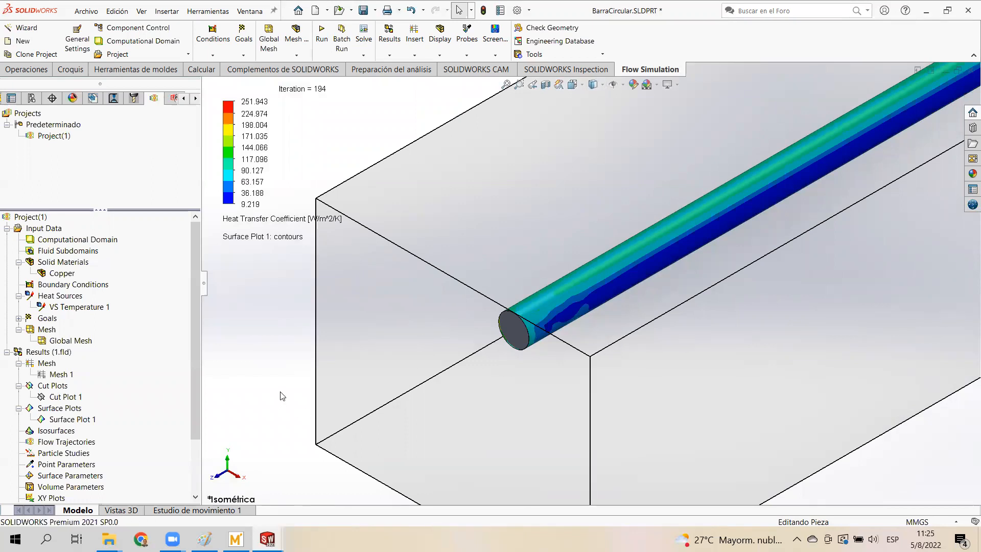
- Rotate the model to examine the heat transfer coefficient contours on the bar's opposite side, and restore the isometric view
key("Right")
key("Right")
key("Right")
key("Right")
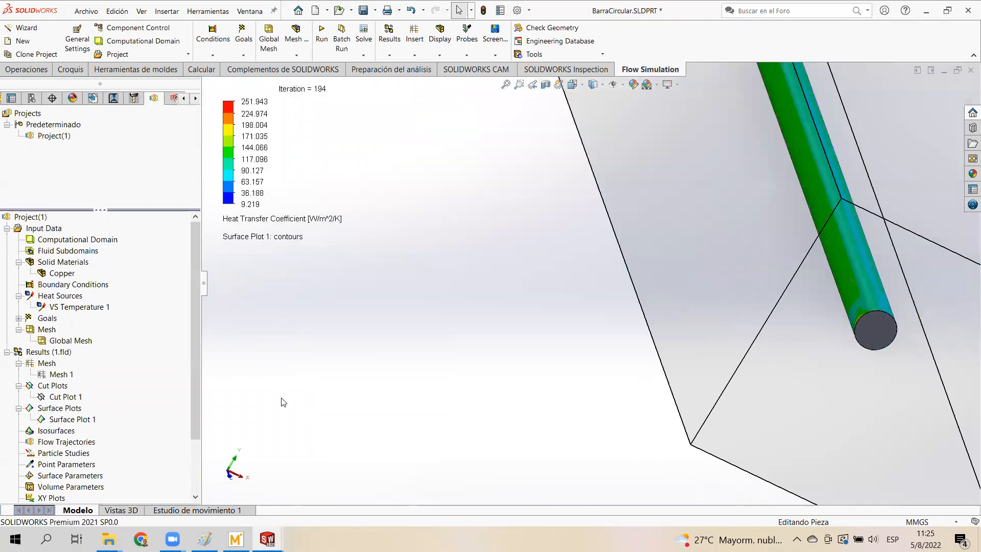
key("Right")
key("Right")
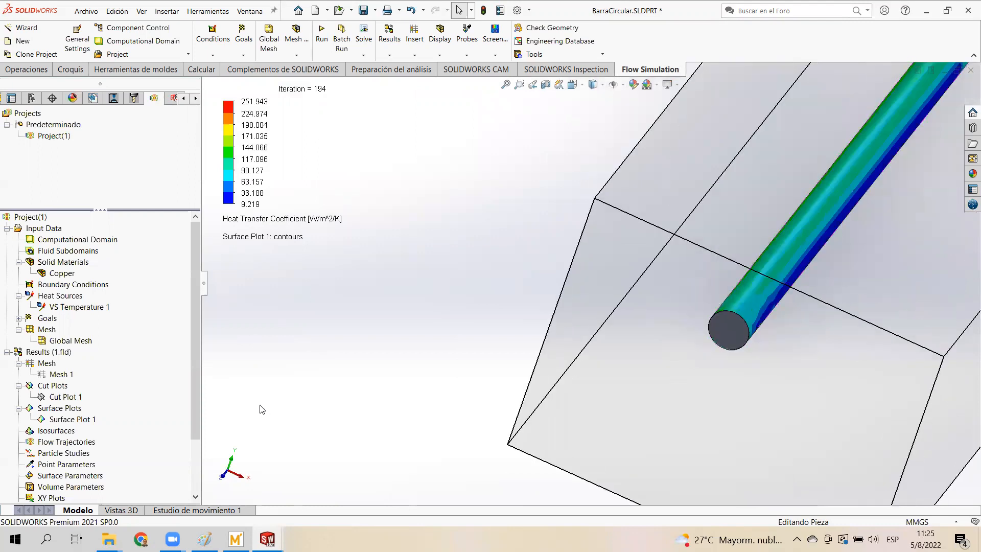
key("Right")
key("Right")
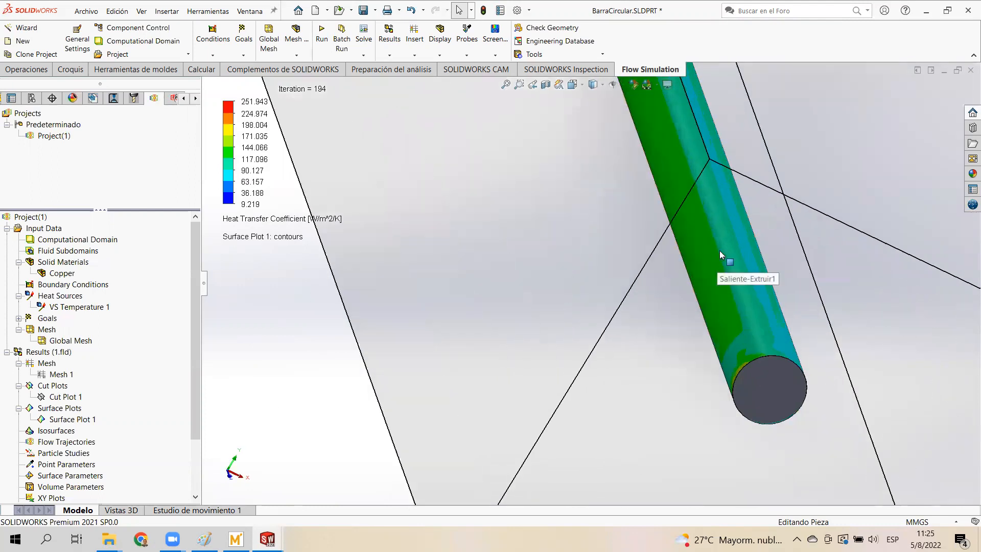
scroll(720, 251, "down", 3)
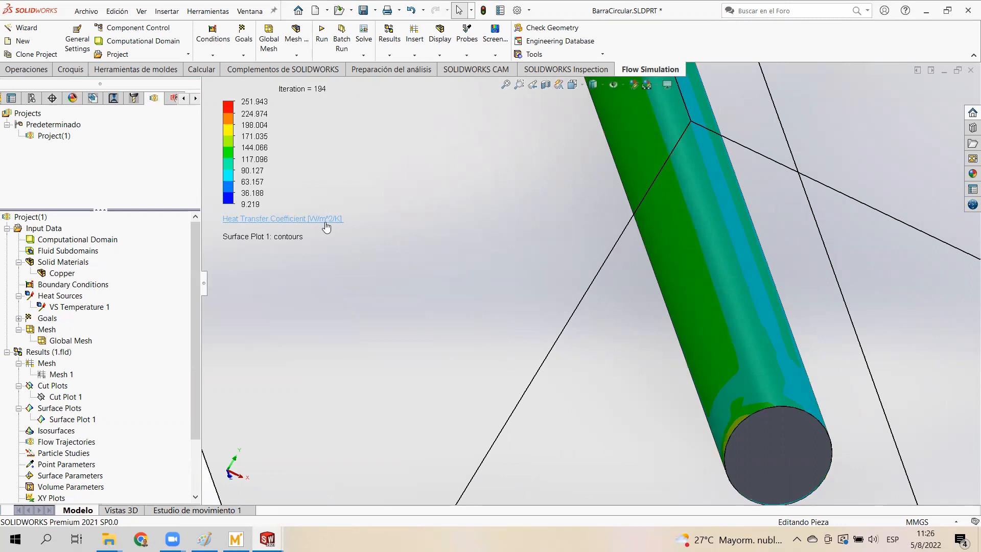
key("f")
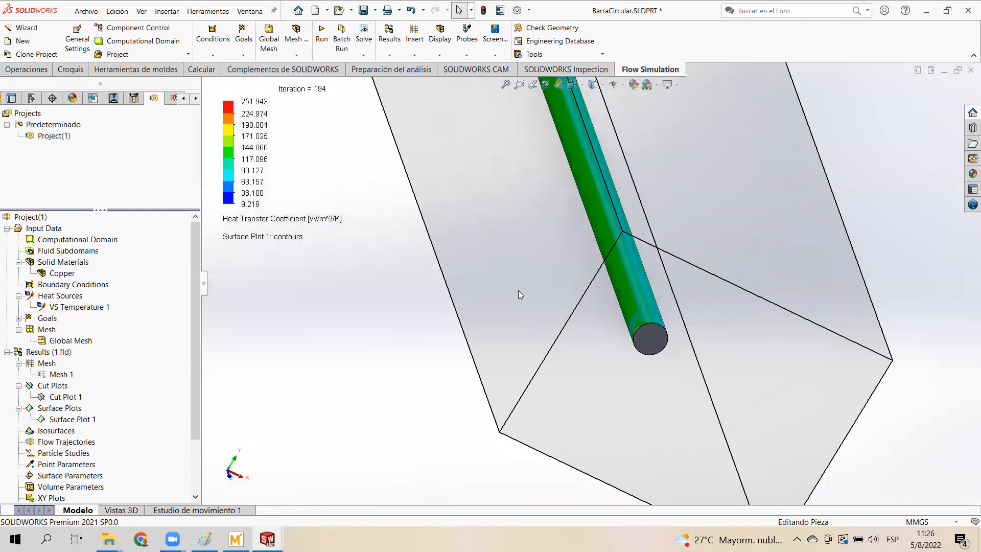
left_click(572, 84)
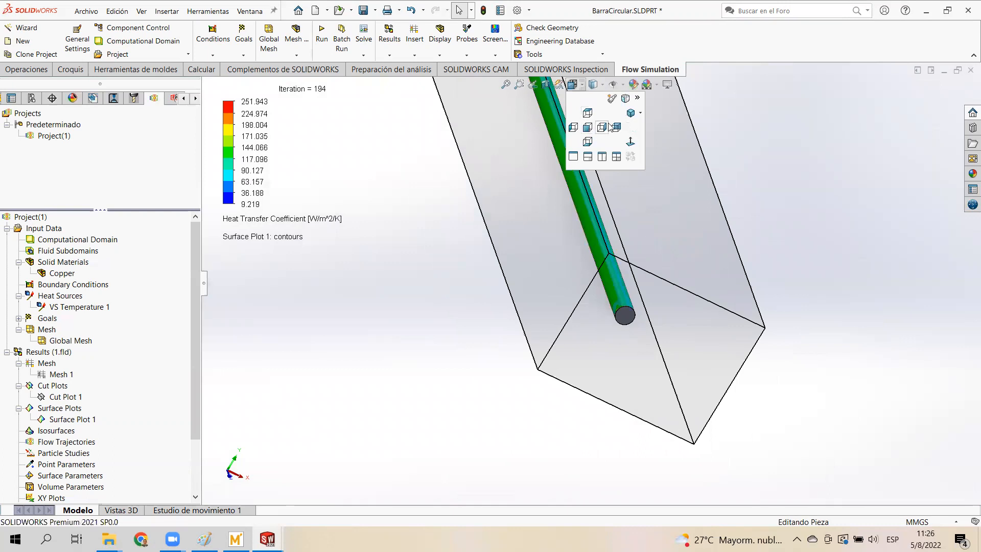
left_click(631, 114)
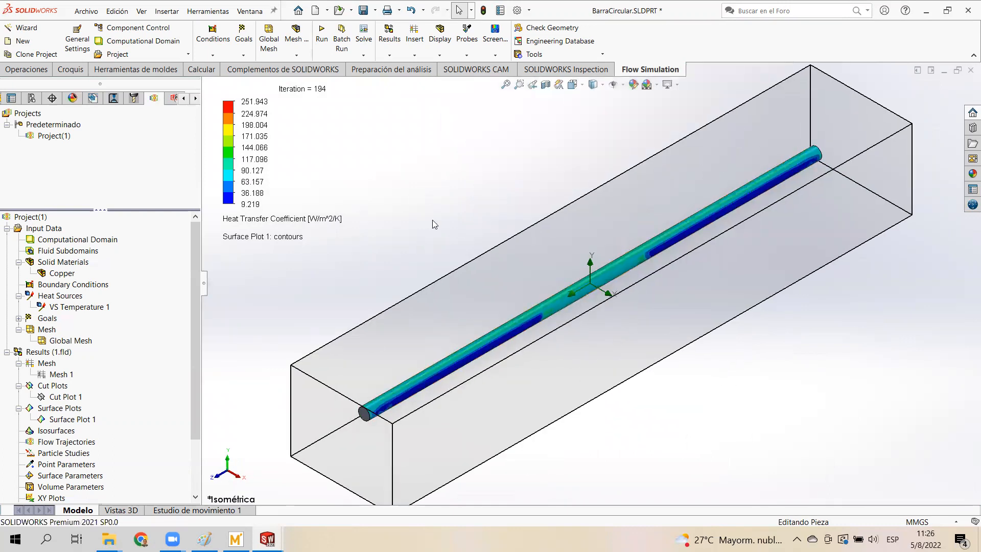
- Switch to the PTC Mathcad worksheet and check the convection coefficient h calculated under Paso 6
left_click(236, 539)
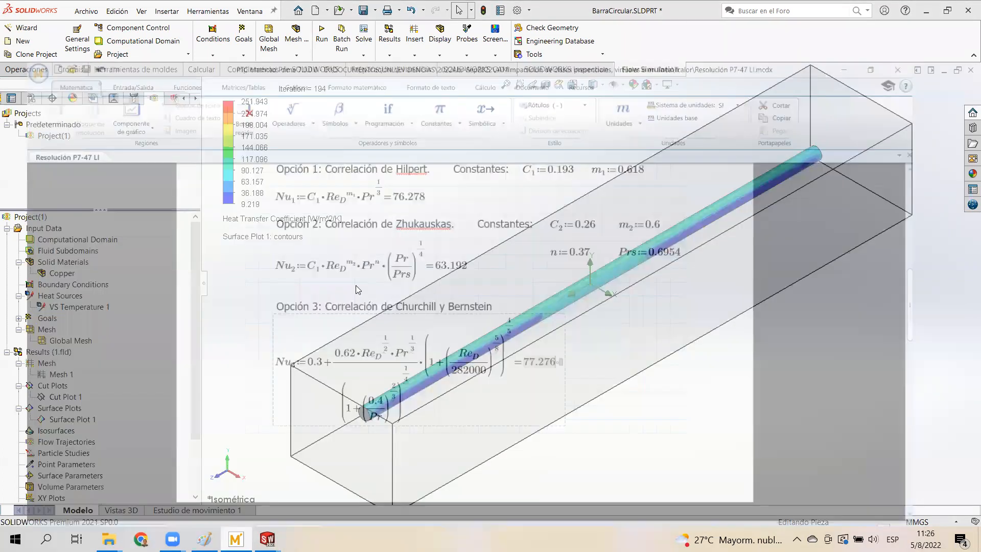
key("Escape")
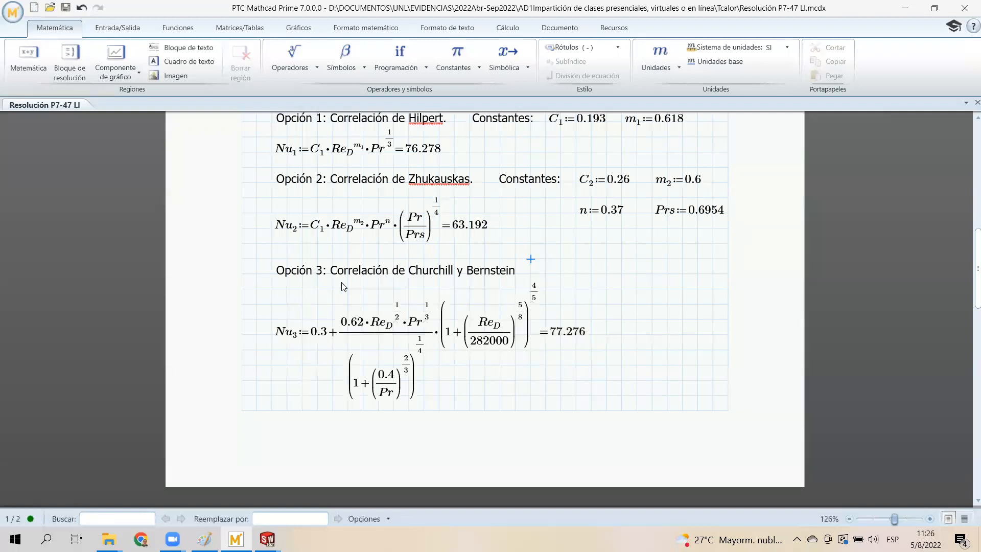
scroll(492, 270, "down", 8)
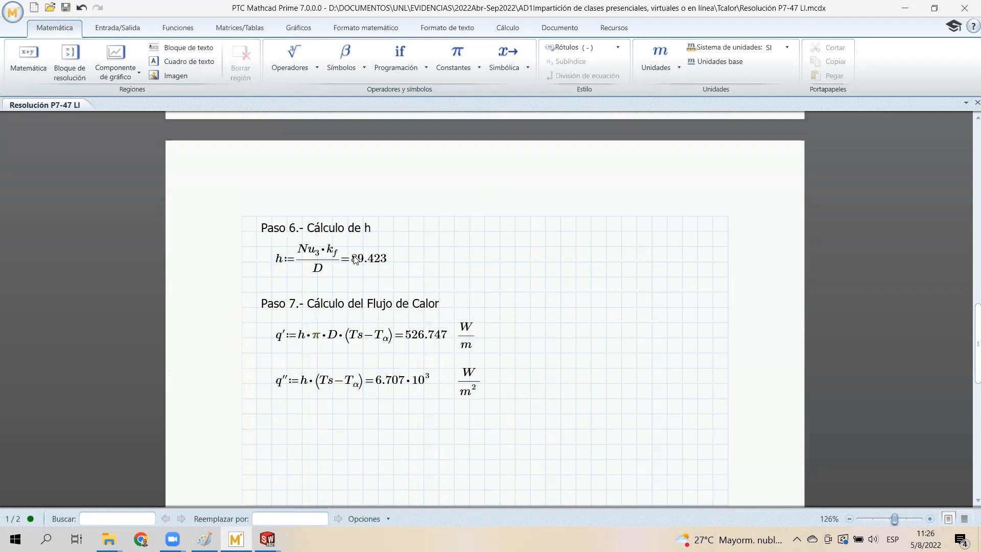
left_click(355, 261)
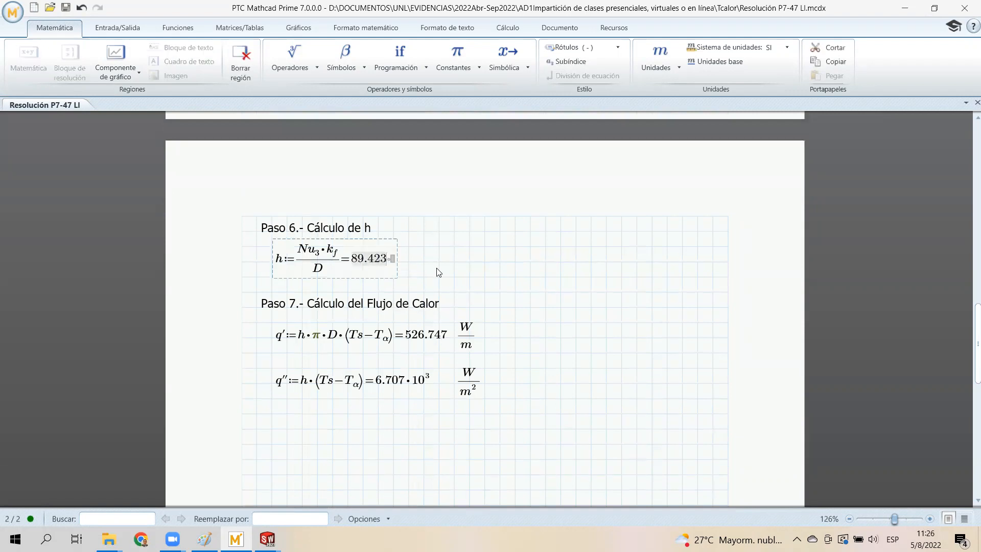
left_click(454, 277)
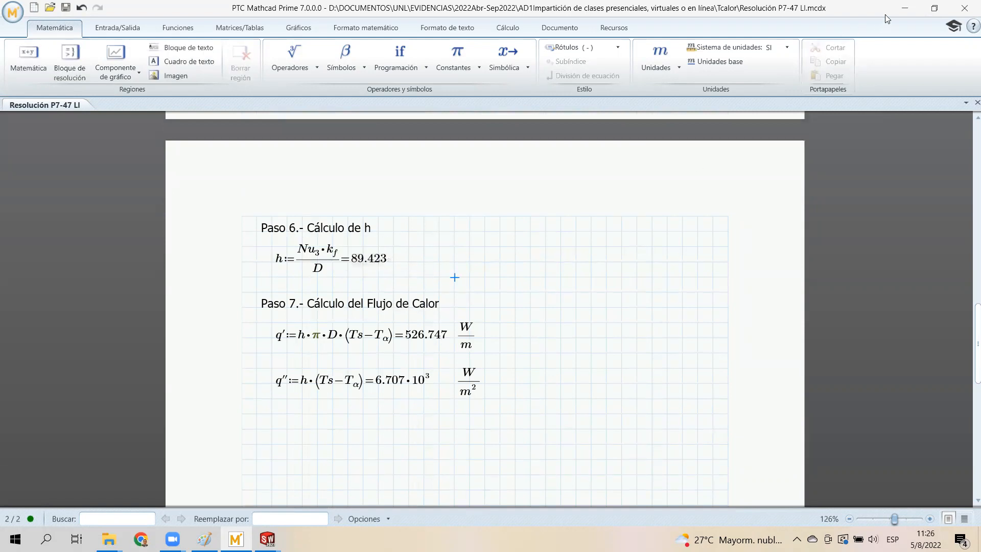
- Switch to SOLIDWORKS and probe the heat transfer coefficient at several points along both sides of the bar
left_click(905, 7)
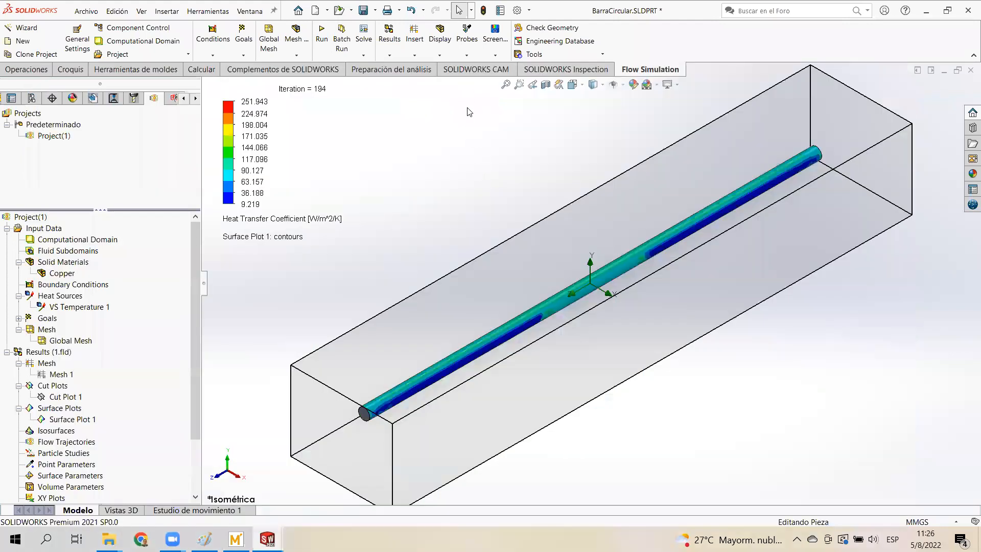
left_click(468, 40)
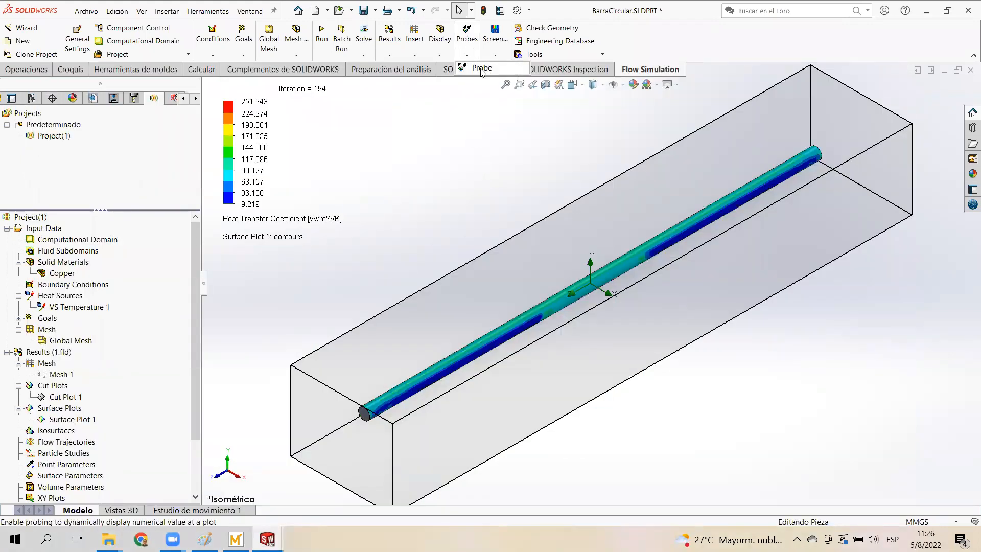
left_click(482, 70)
mouse_move(632, 256)
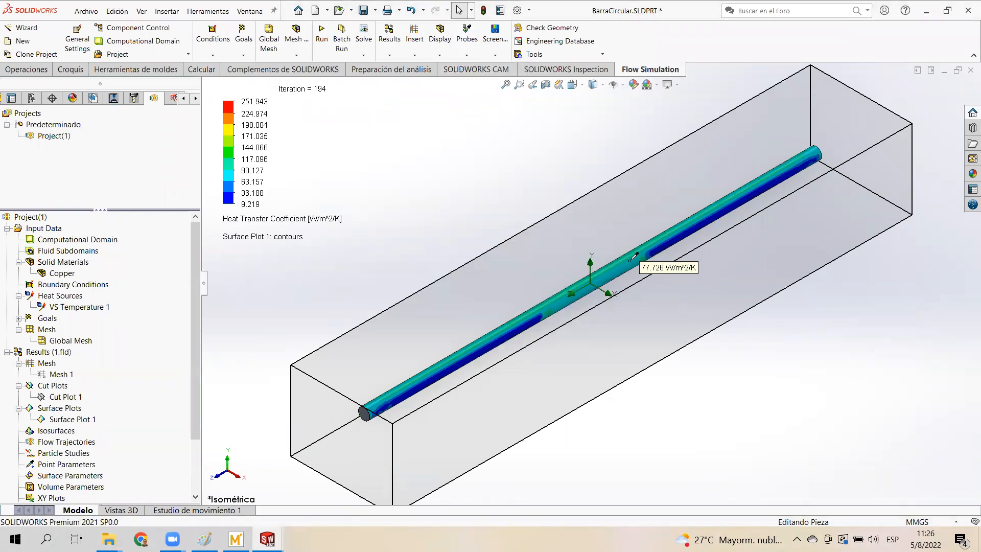
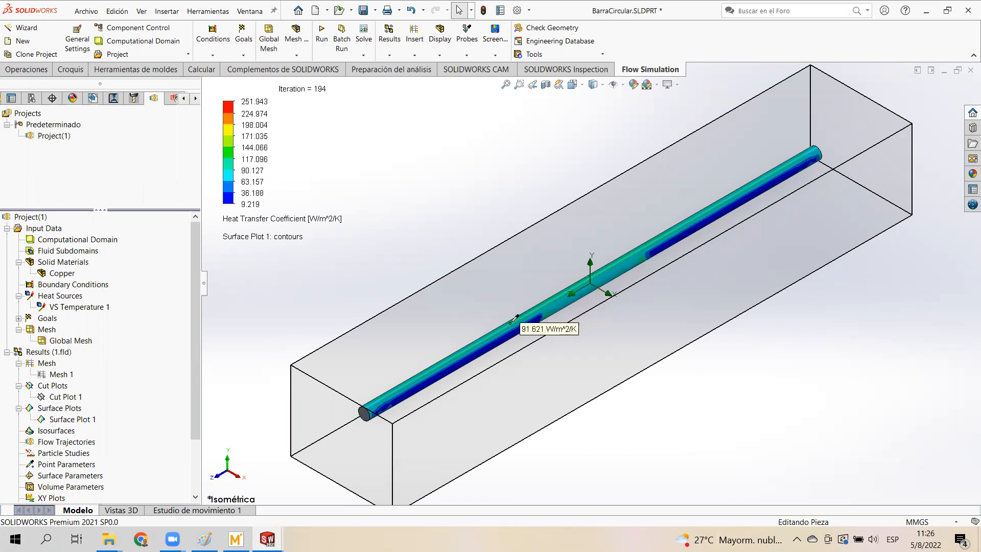
middle_click_drag(362, 410, 625, 309)
mouse_move(624, 310)
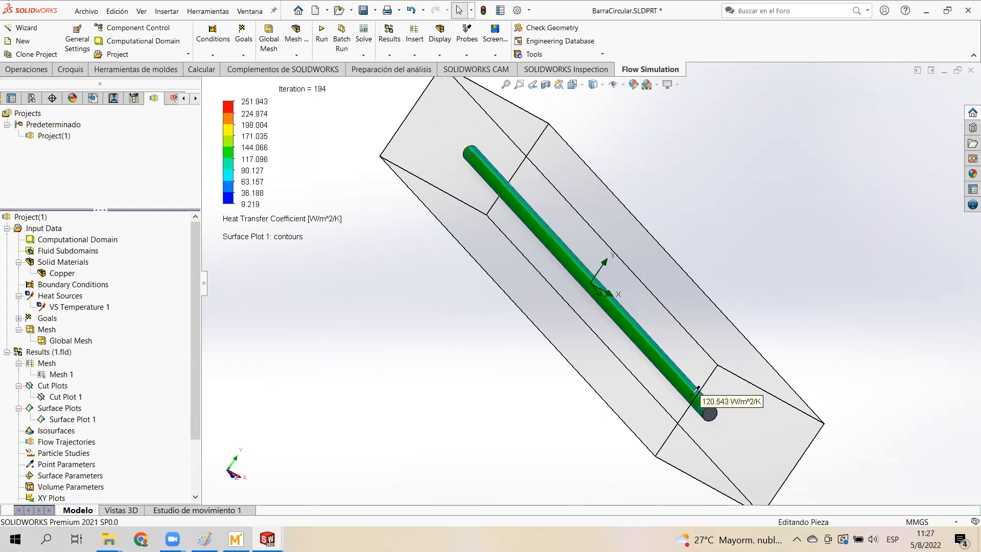
key("Left")
key("Left")
key("Left")
key("Left")
key("Left")
key("Left")
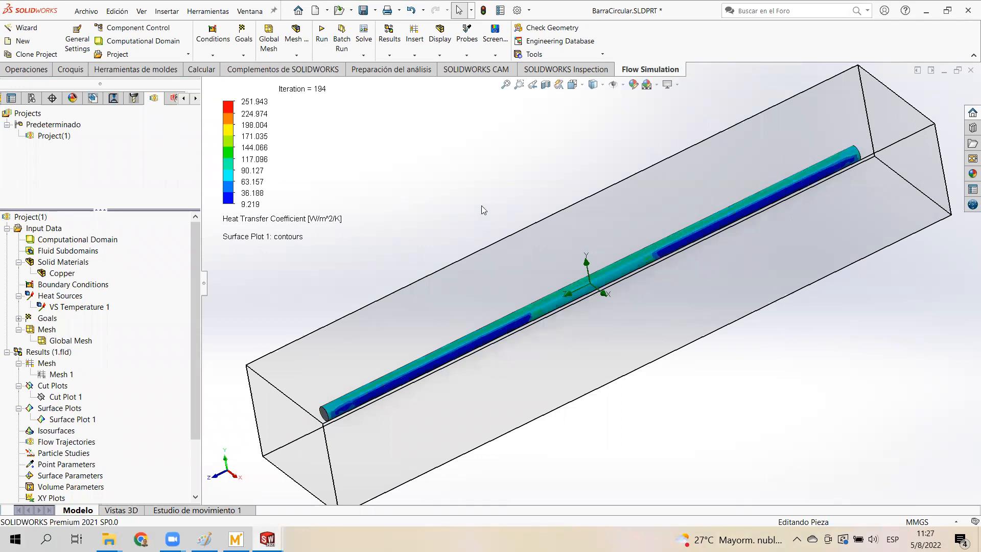
key("z")
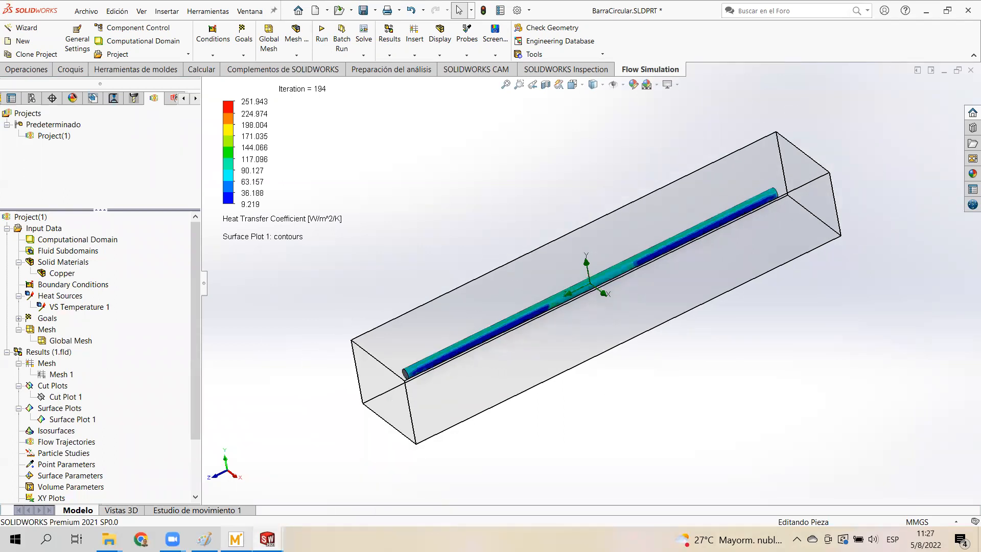
- Switch to the Mathcad worksheet, review the Paso 5 correlations from Hilpert to Churchill y Bernstein again, and return to SOLIDWORKS
left_click(236, 539)
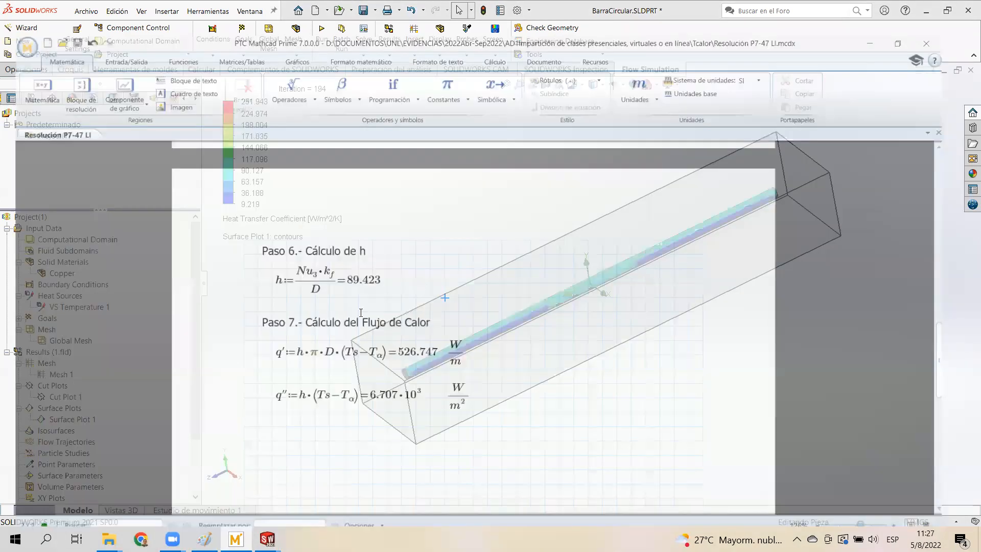
scroll(333, 284, "up", 12)
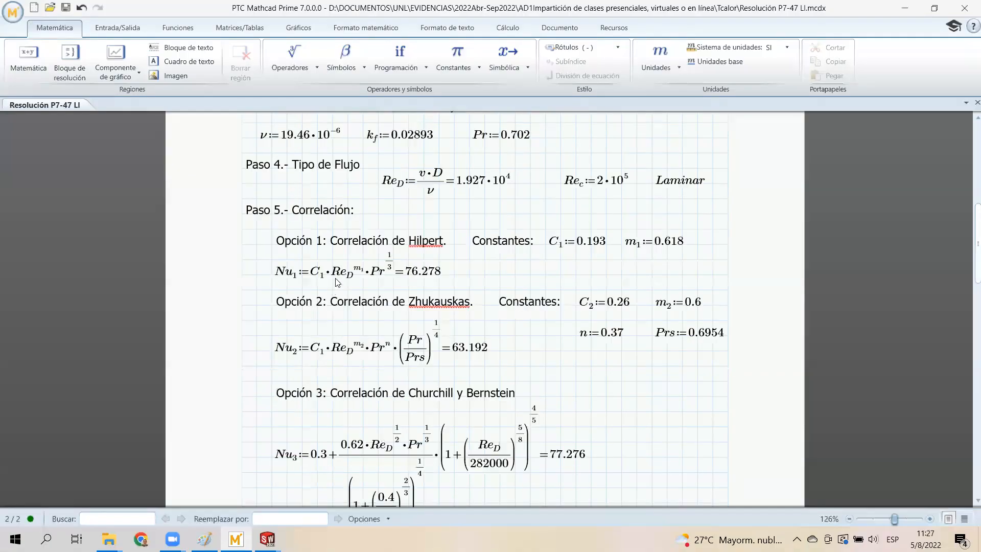
left_click(335, 271)
left_click_drag(340, 271, 389, 272)
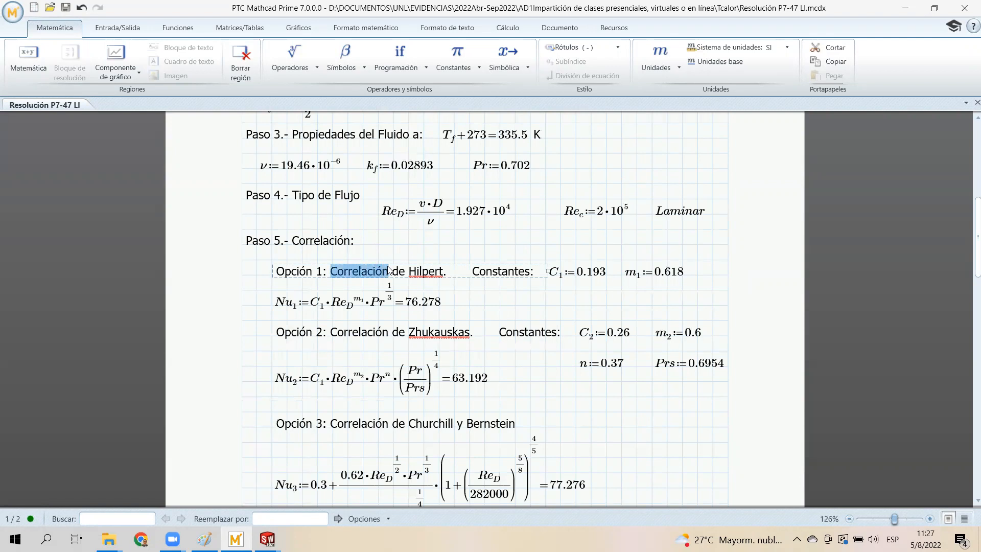
left_click(471, 246)
left_click(607, 245)
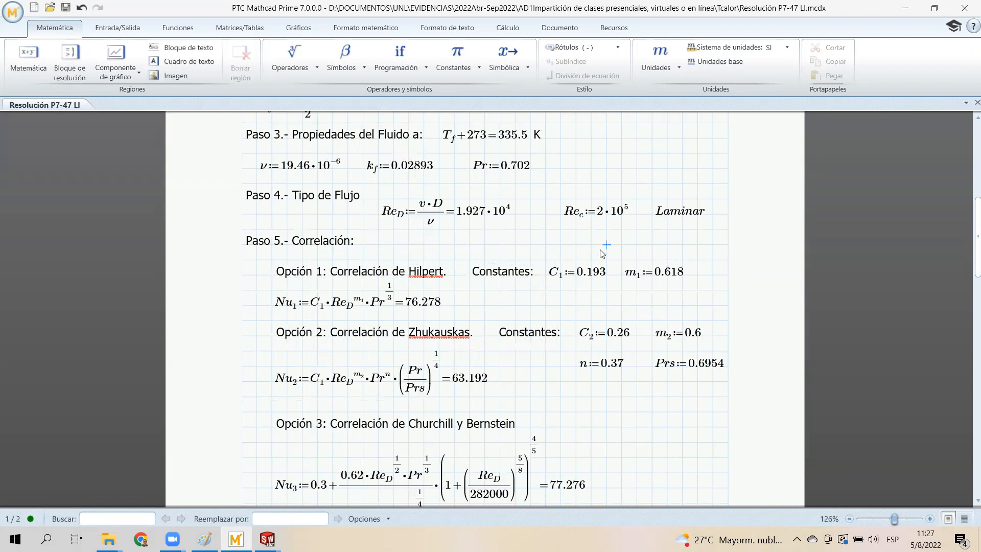
double_click(339, 269)
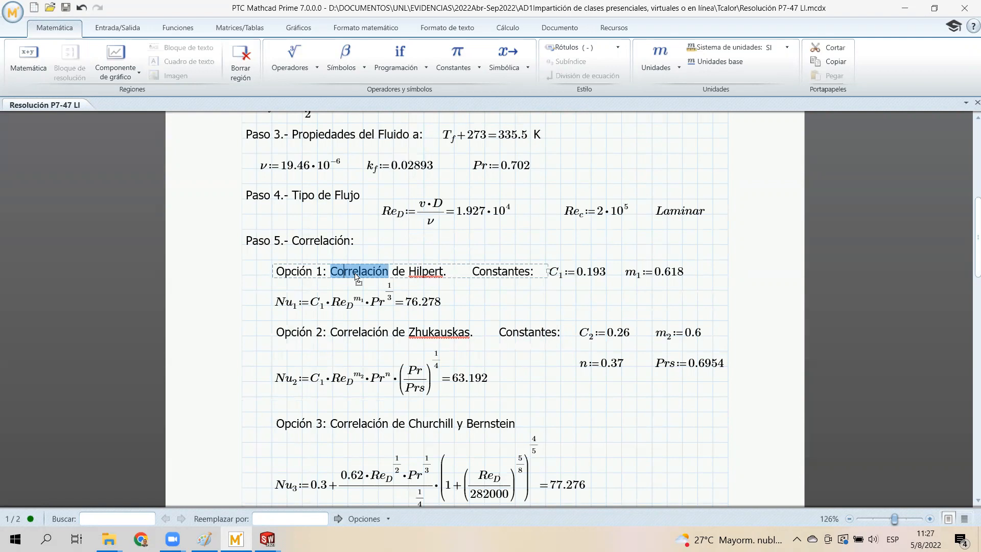
left_click(332, 276)
scroll(463, 363, "down", 1)
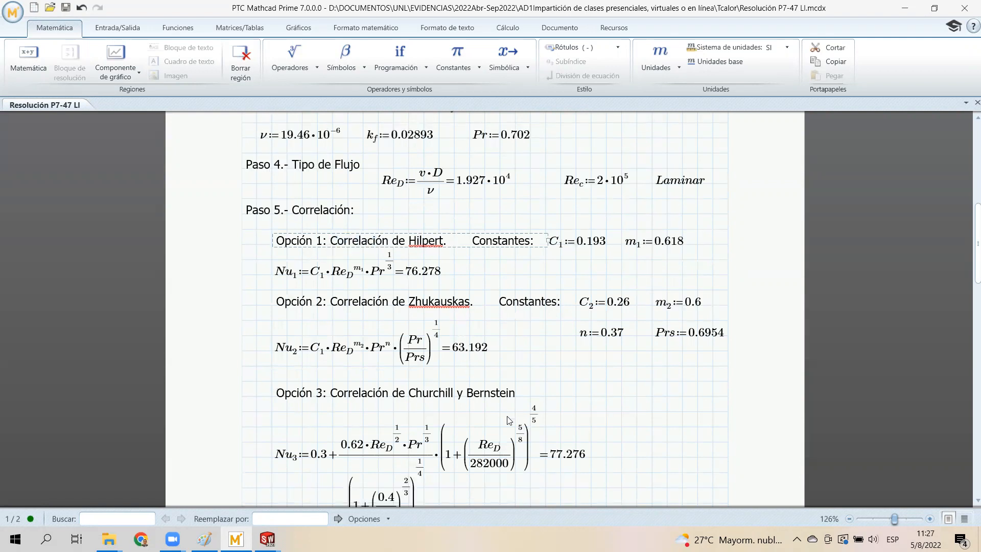
scroll(509, 420, "down", 3)
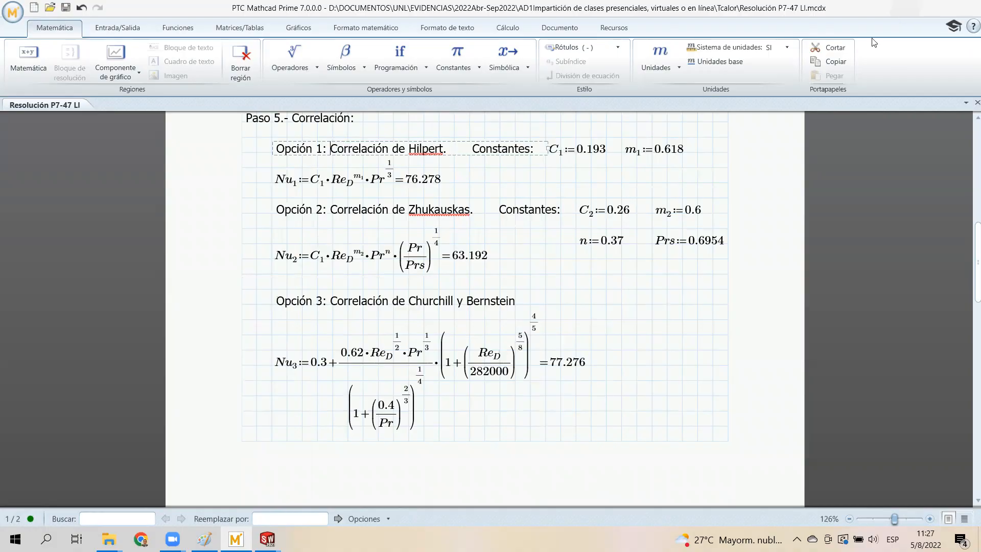
left_click(905, 8)
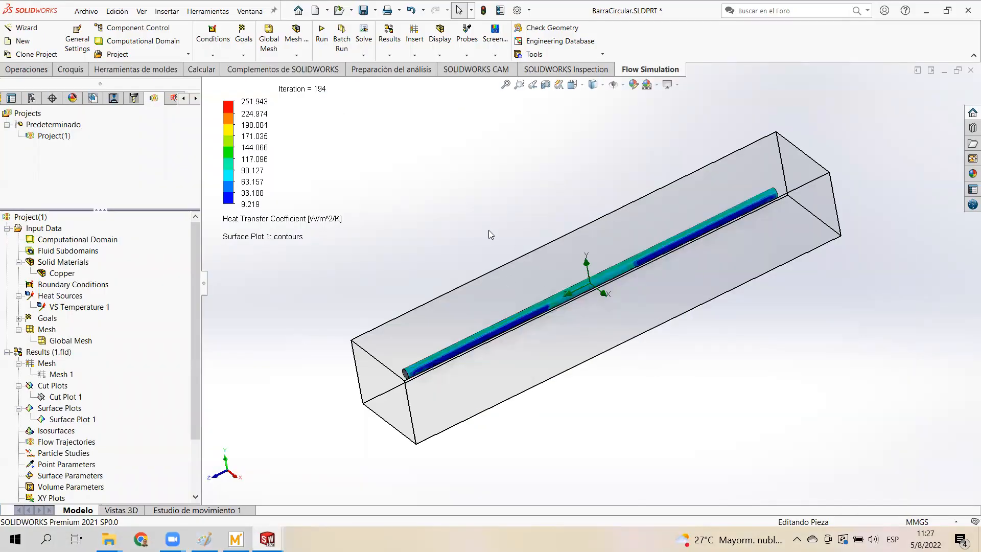
- Probe the heat transfer coefficient around the middle of the bar
scroll(600, 276, "down", 5)
mouse_move(569, 292)
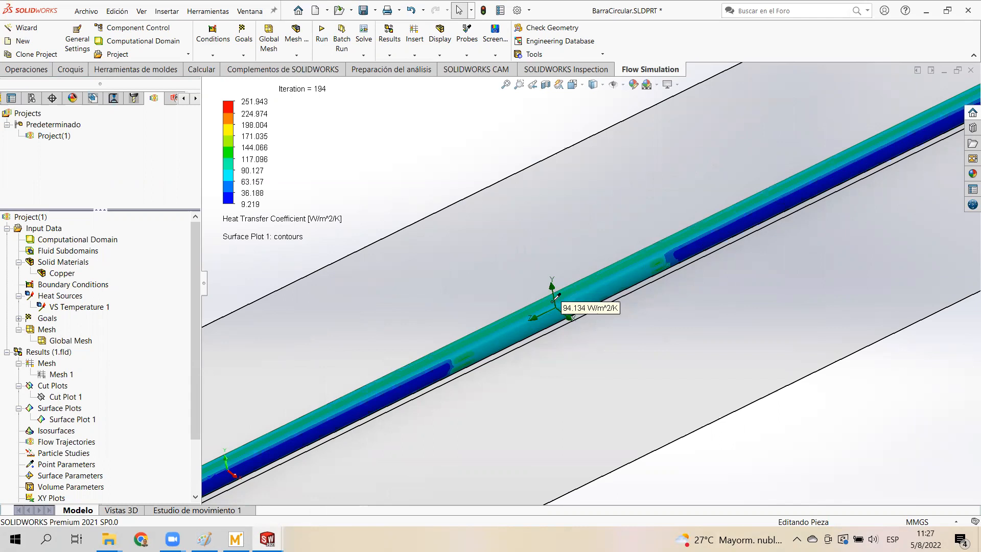
scroll(557, 296, "up", 5)
scroll(565, 280, "down", 5)
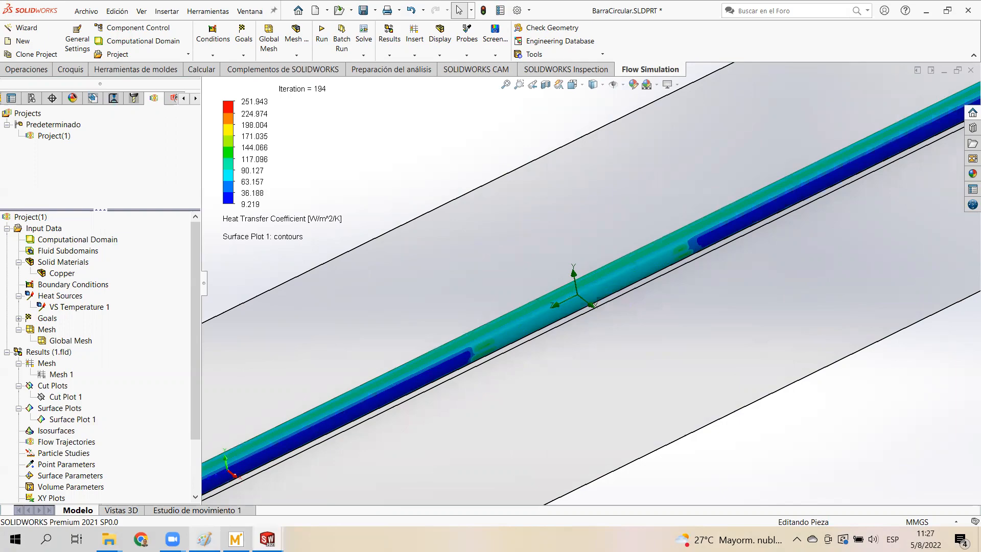
- Check h under Paso 6 in the Mathcad worksheet, and return to SOLIDWORKS to probe the heat transfer coefficient at mid-bar
left_click(236, 539)
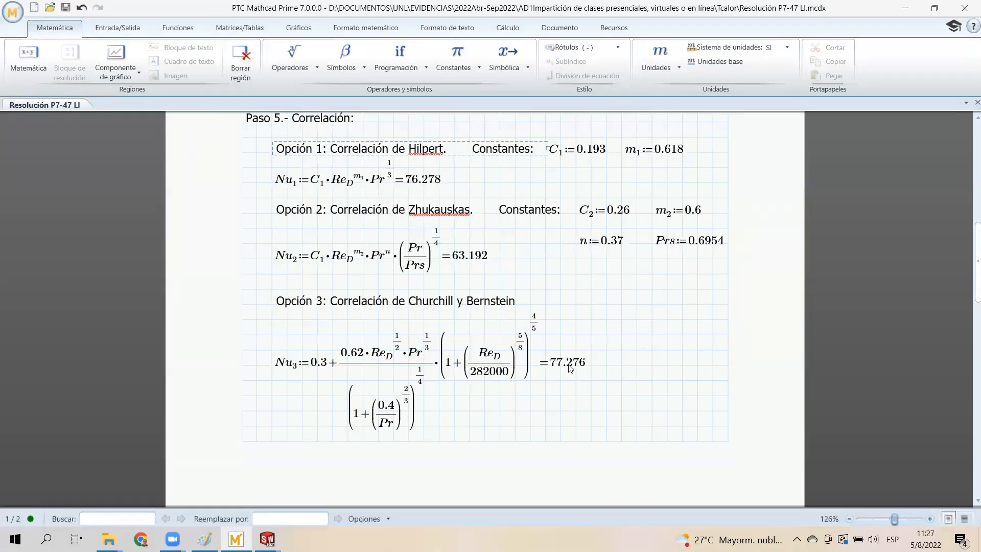
scroll(575, 353, "down", 3)
scroll(573, 340, "up", 4)
scroll(573, 338, "down", 7)
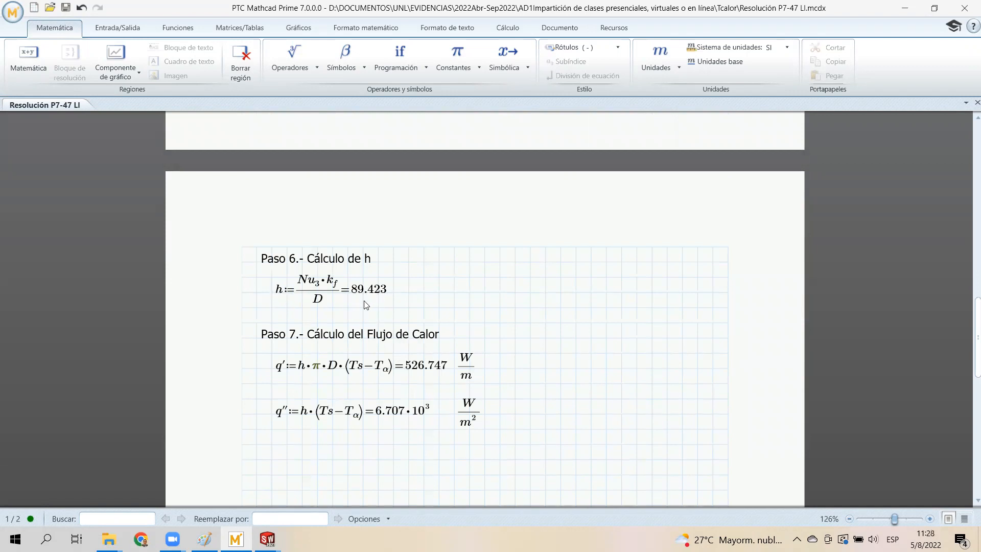
left_click(902, 9)
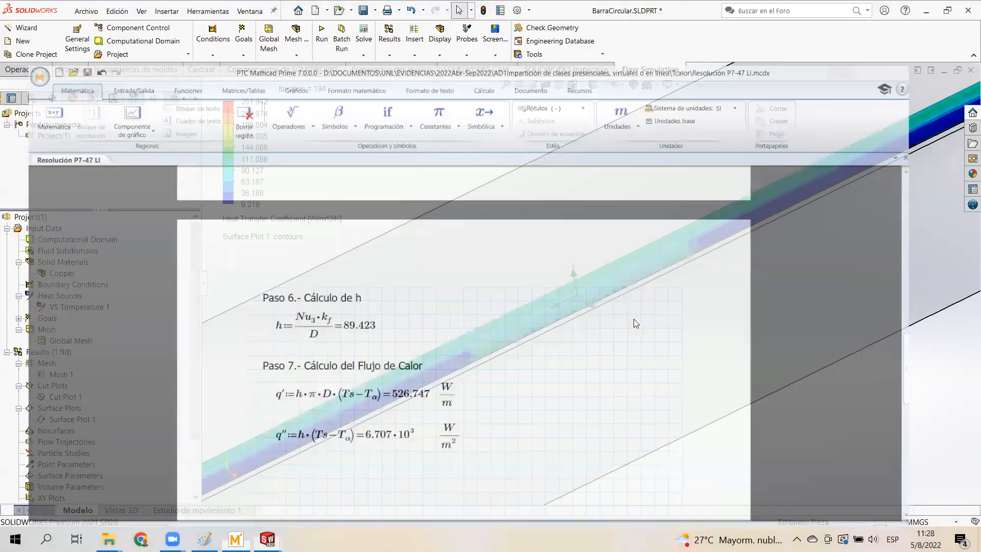
mouse_move(598, 276)
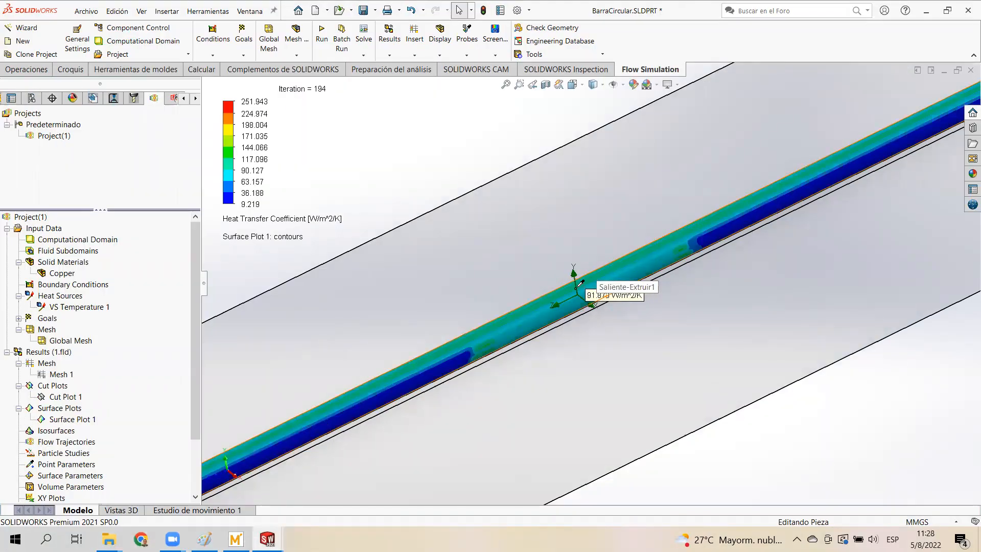
scroll(576, 280, "up", 8)
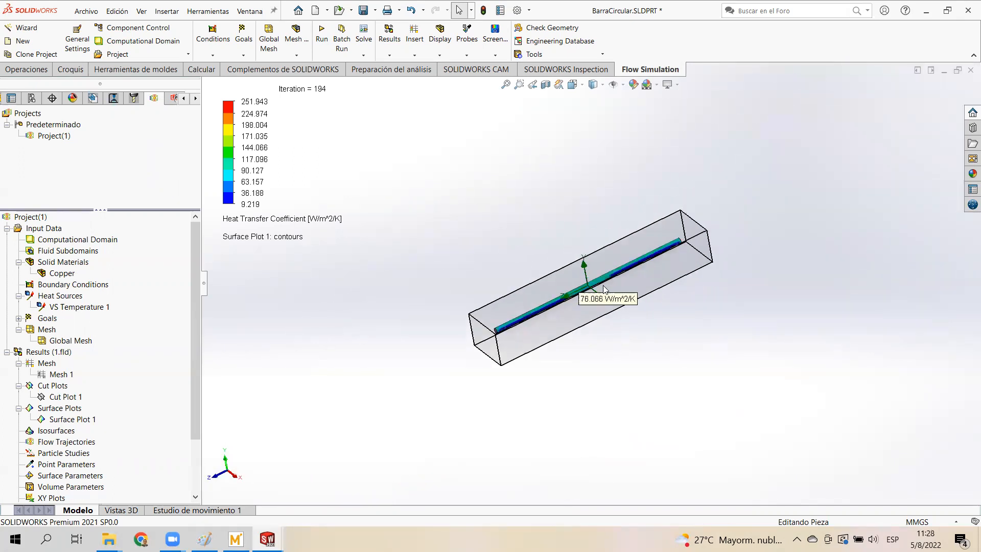
left_click(297, 224)
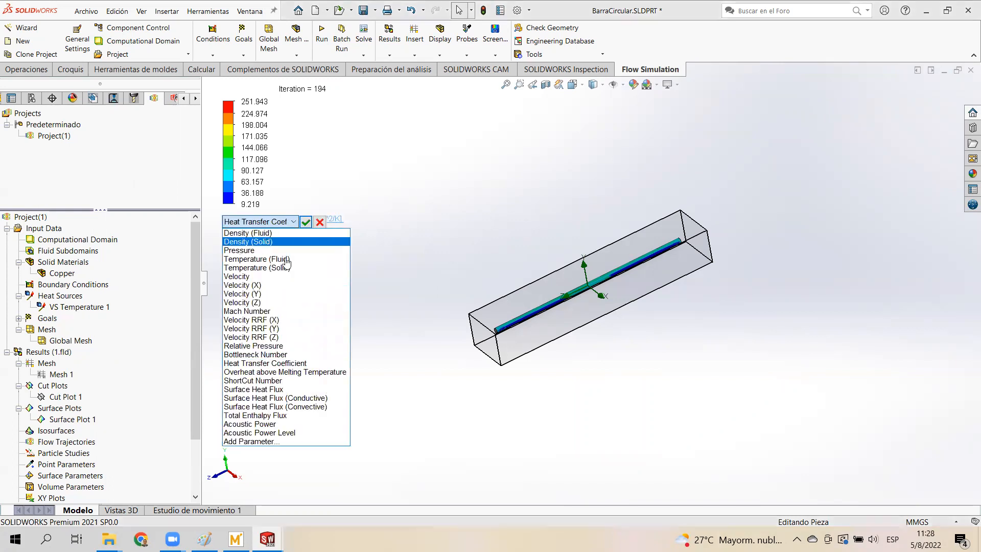
left_click(414, 257)
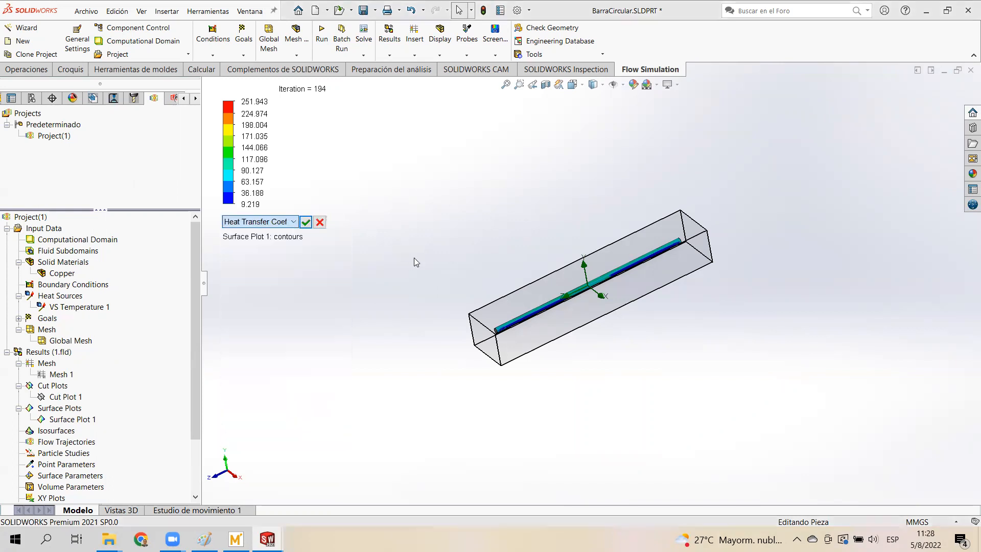
right_click(52, 409)
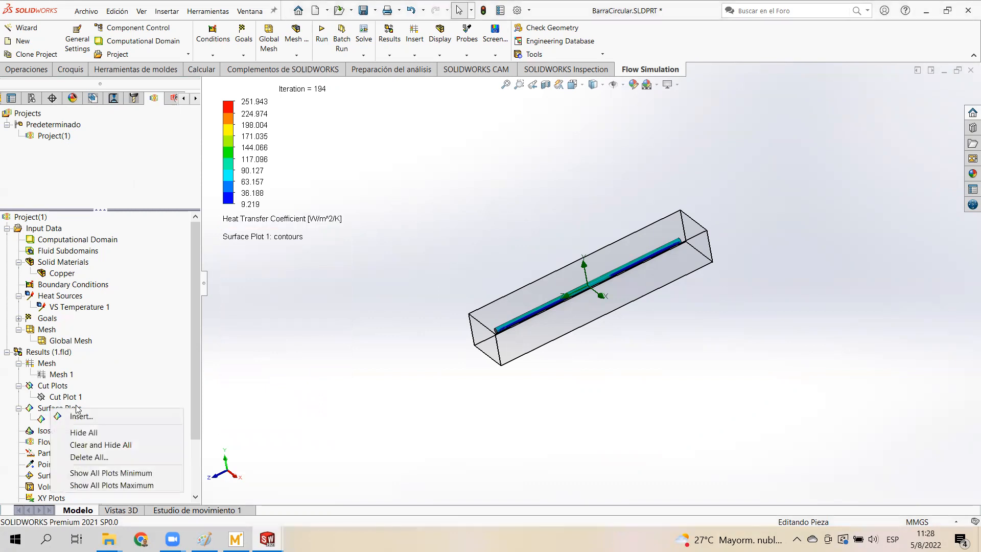
left_click(298, 269)
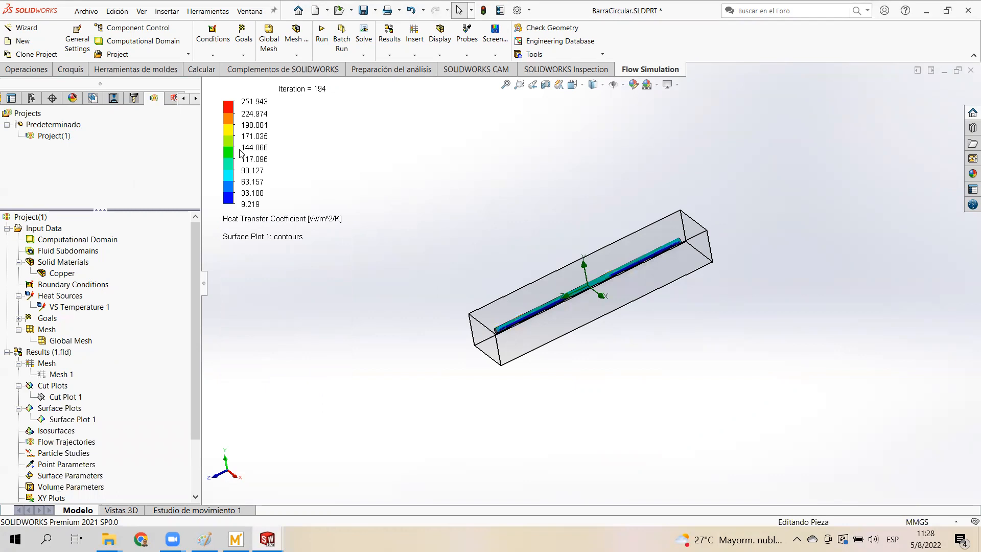
- Change the parameter displayed by Surface Plot 1 to Surface Heat Flux
left_click(283, 224)
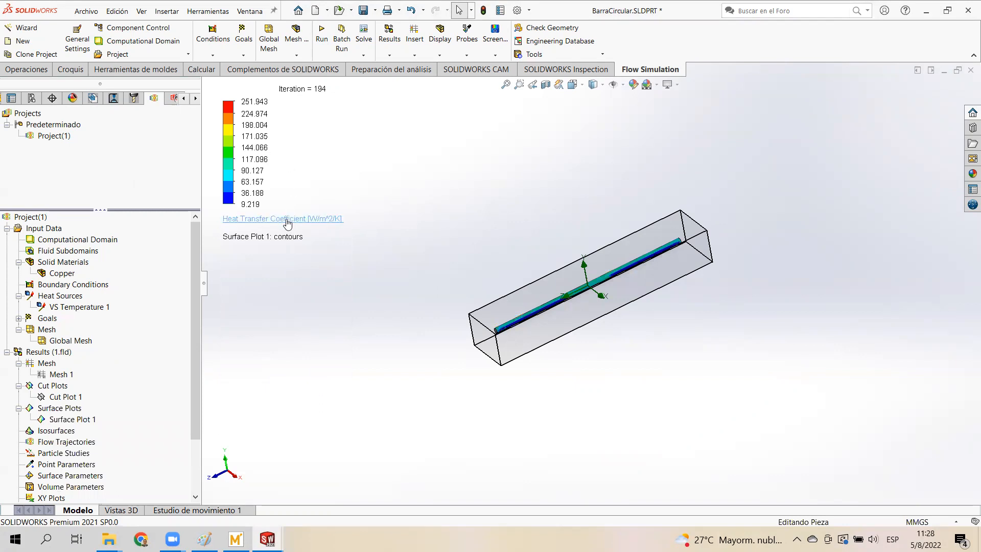
left_click(285, 222)
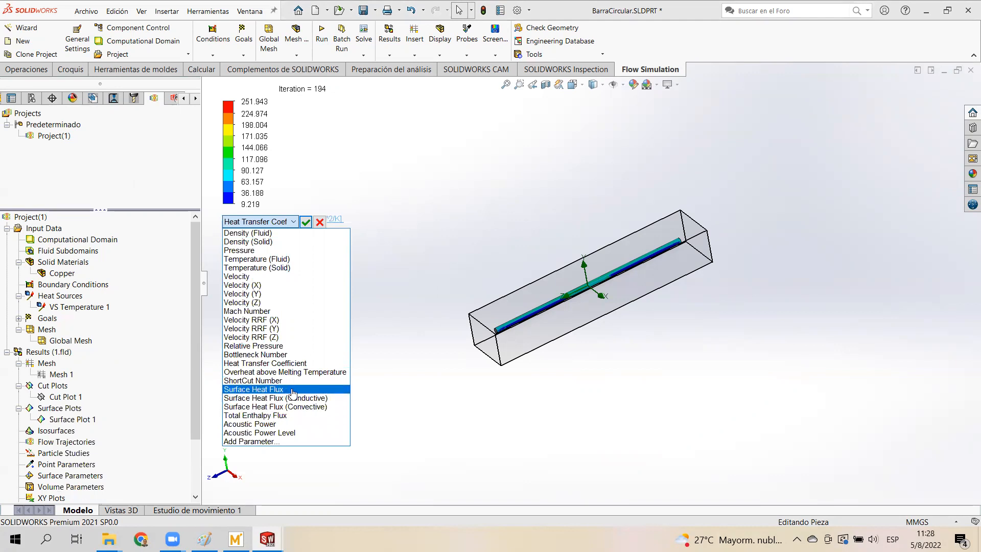
left_click(249, 390)
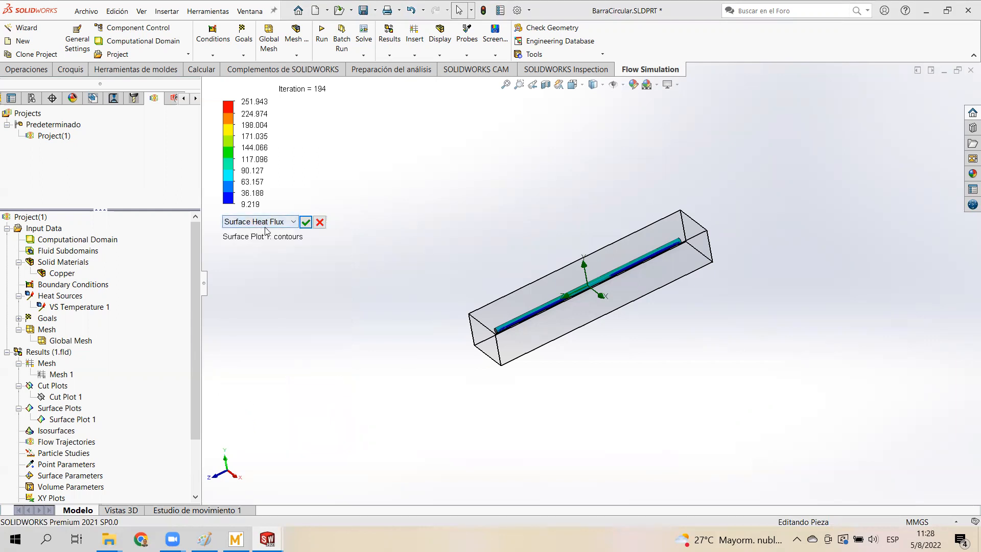
left_click(306, 222)
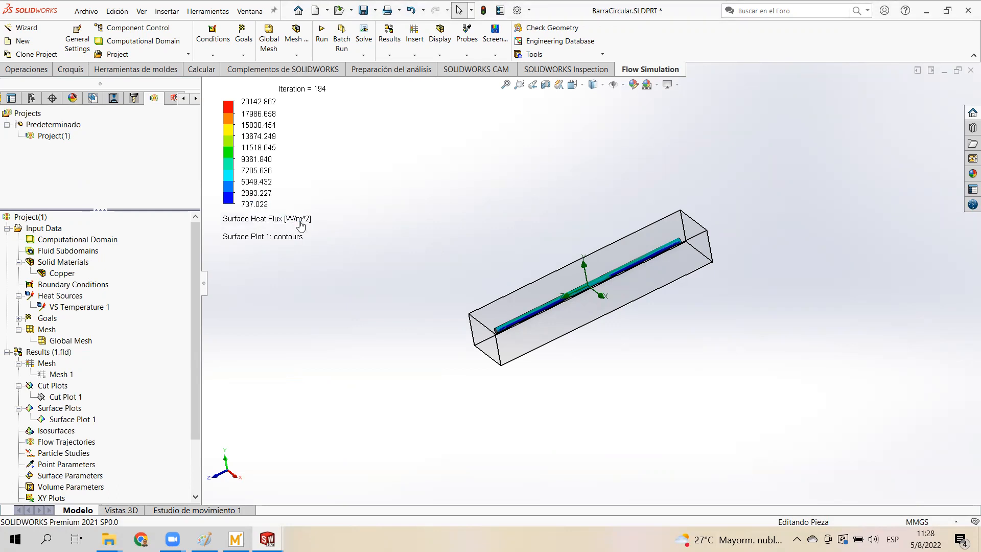
- Restore the isometric view and probe the surface heat flux around the middle of the bar
left_click(573, 85)
left_click(633, 113)
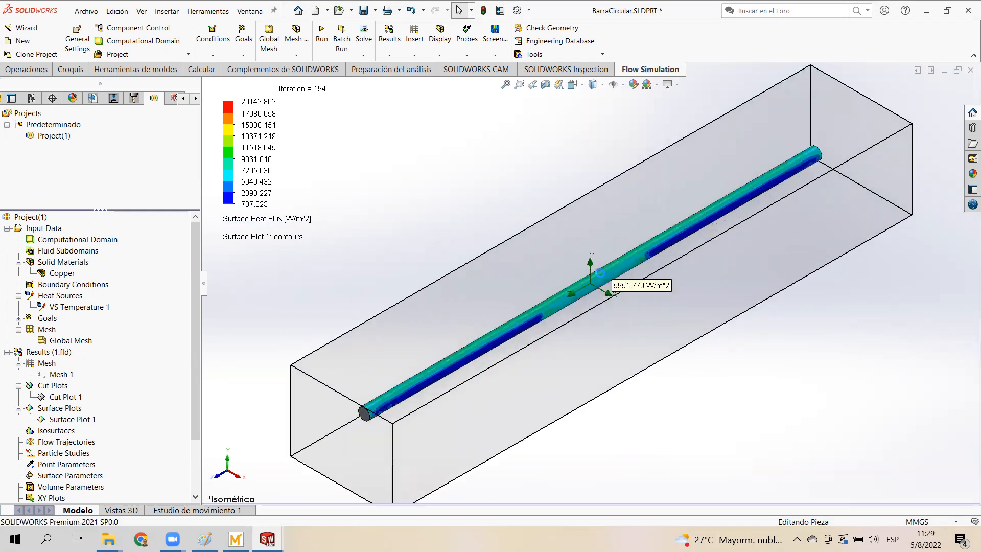
scroll(598, 273, "down", 5)
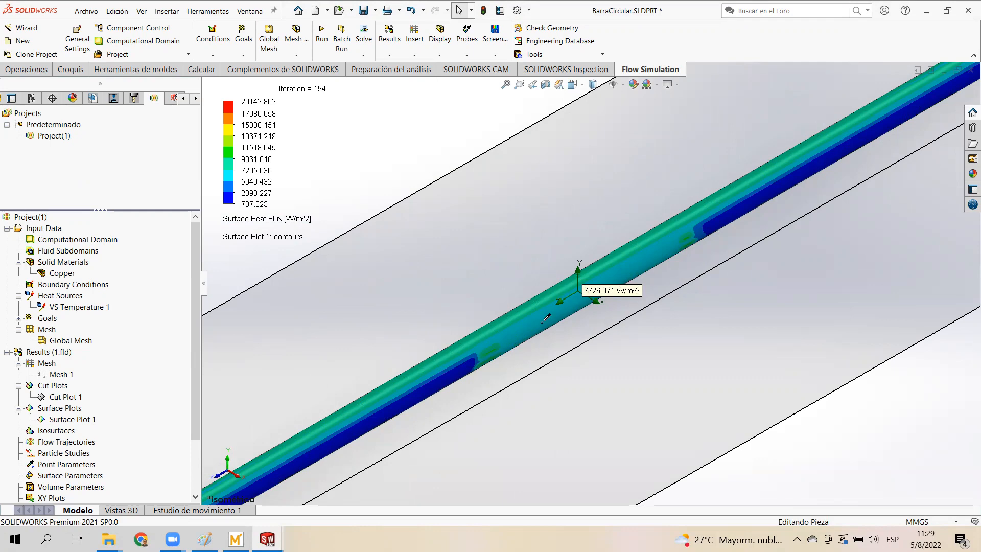
- Switch to the Mathcad worksheet, highlight the heat flux result q'' under Paso 7, and return to SOLIDWORKS
left_click(235, 539)
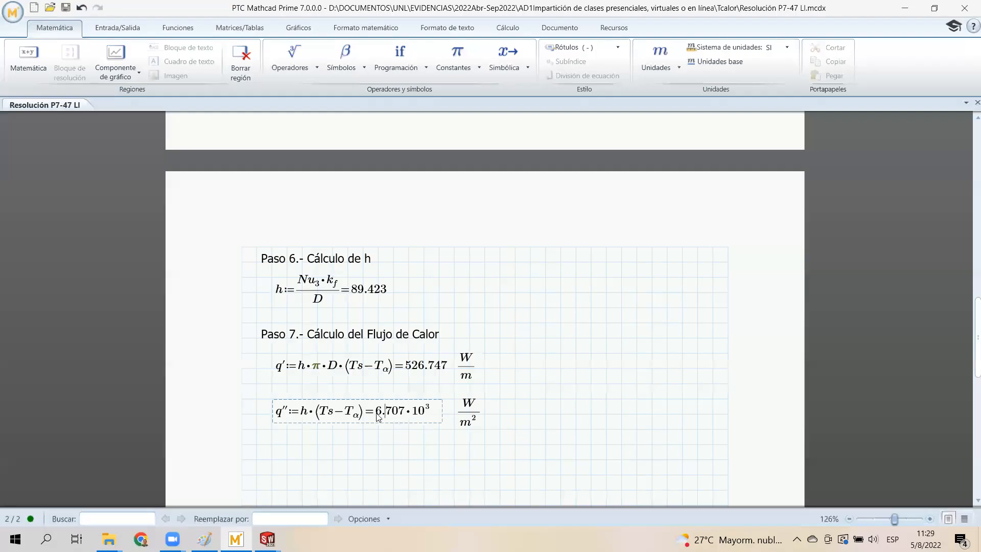
left_click_drag(377, 412, 428, 412)
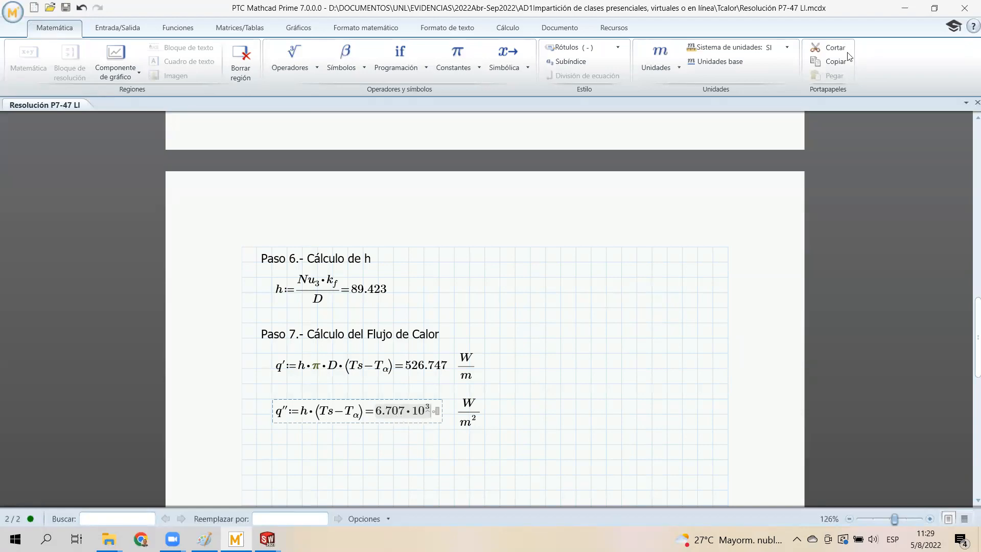
left_click(905, 8)
- Probe the surface heat flux at several points along the bar, including the low-flux band on its side
mouse_move(525, 309)
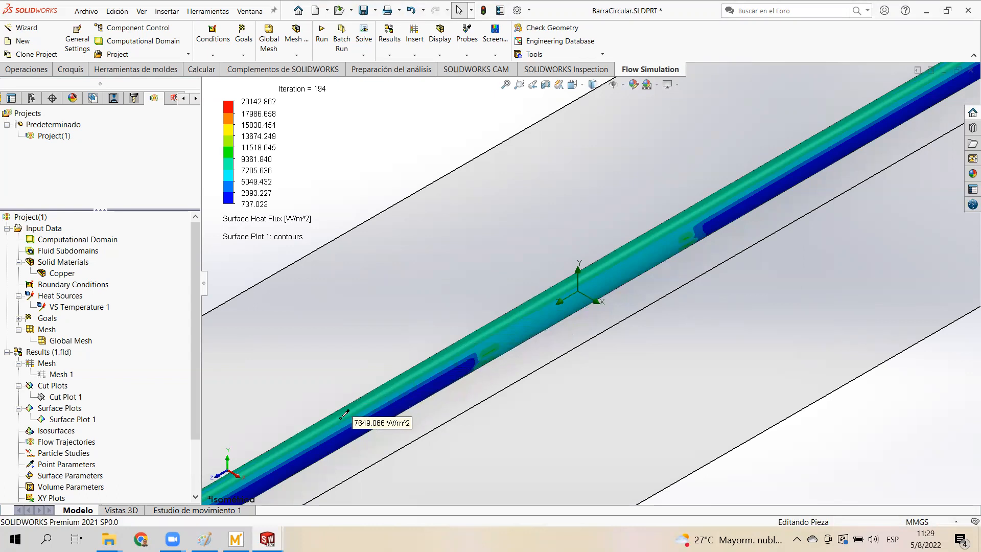
scroll(460, 353, "up", 4)
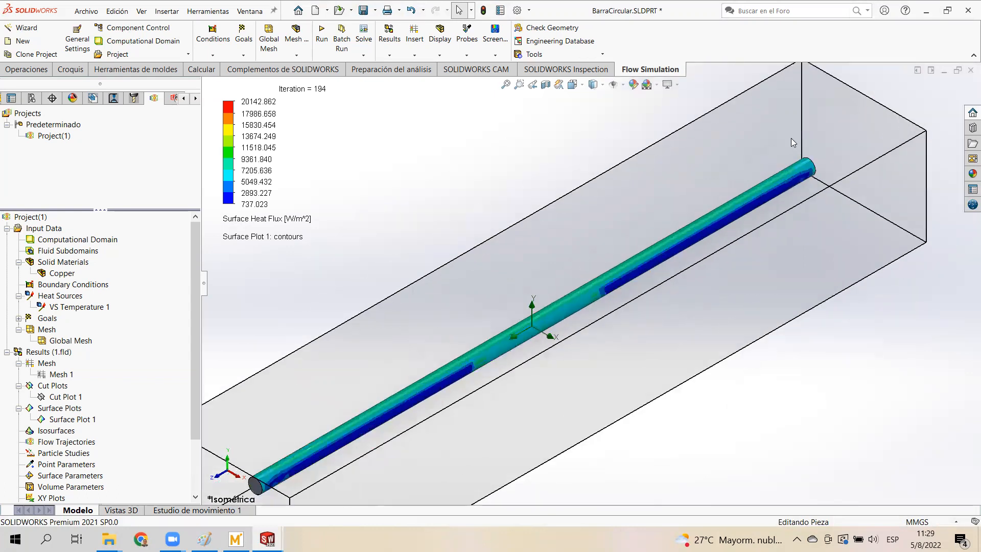
scroll(791, 138, "down", 2)
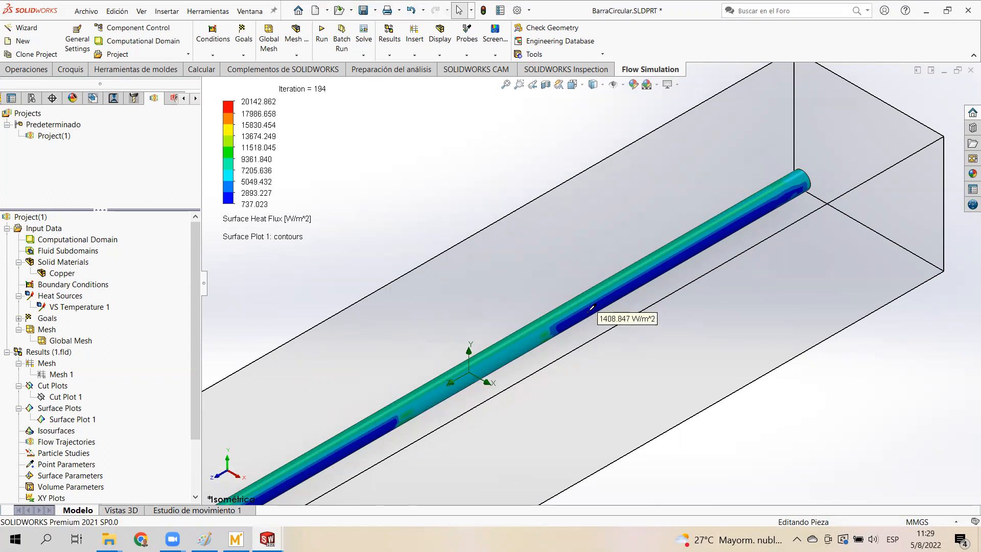
scroll(486, 397, "down", 2)
scroll(465, 419, "up", 5)
scroll(405, 421, "down", 5)
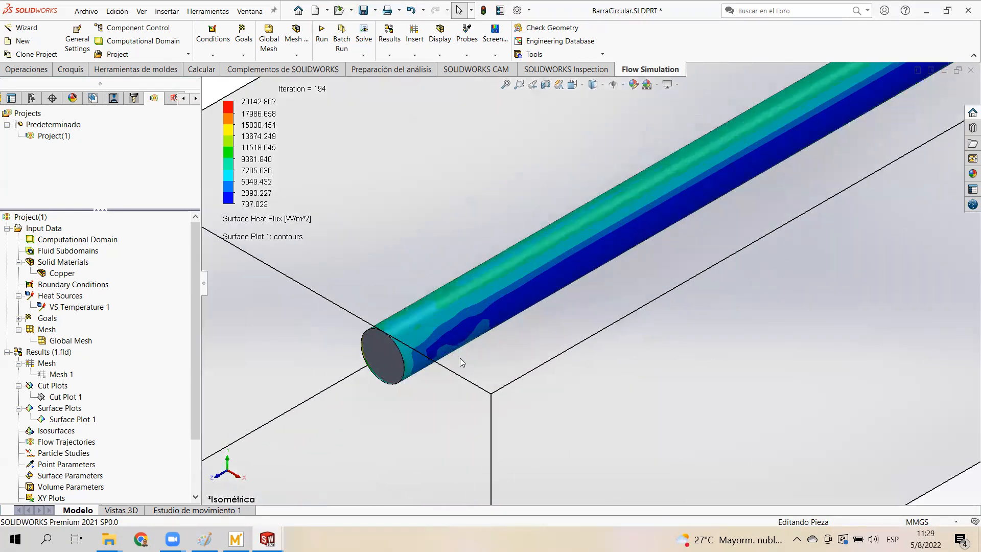
- Rotate the model to probe the surface heat flux near the bar's end face on both of its sides
scroll(460, 358, "down", 3)
middle_click_drag(517, 347, 500, 325)
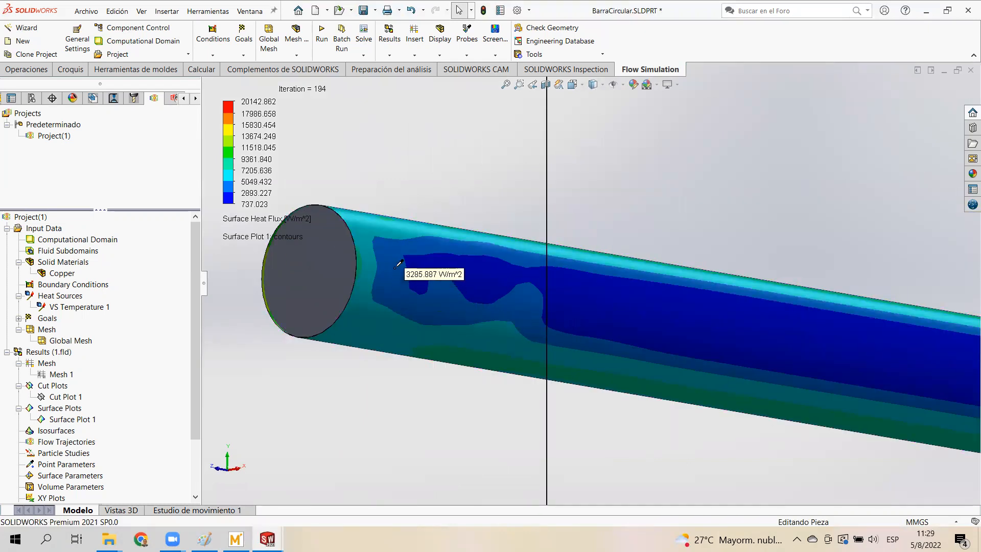
middle_click_drag(397, 285, 405, 364)
scroll(490, 337, "up", 3)
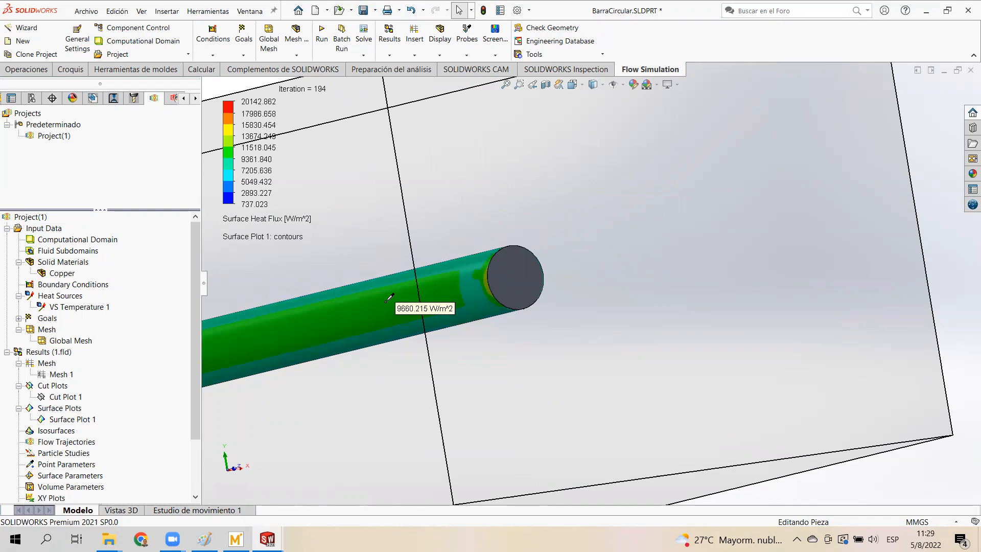
middle_click_drag(389, 297, 416, 335)
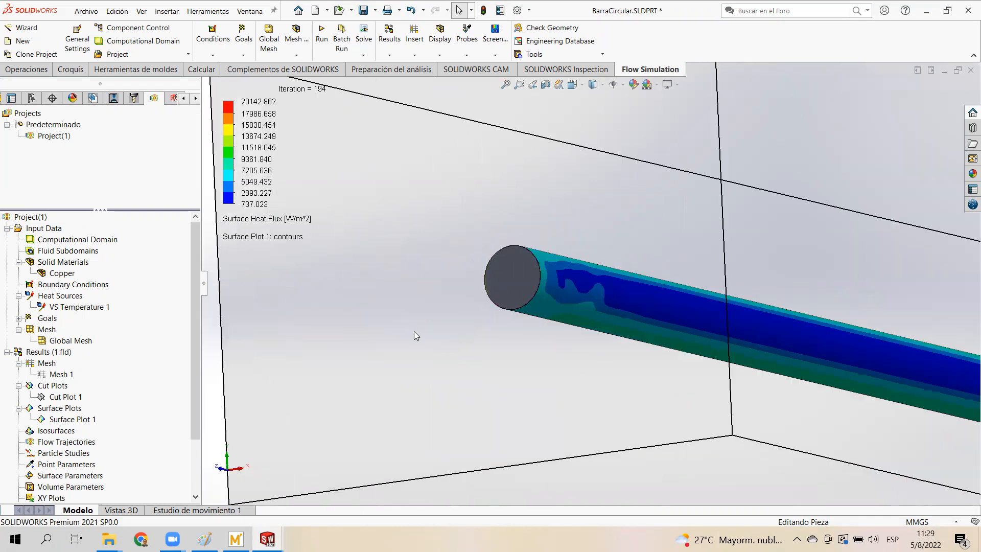
- Check the q'' result in the Mathcad worksheet against the probed surface heat flux, and return to SOLIDWORKS
left_click(235, 539)
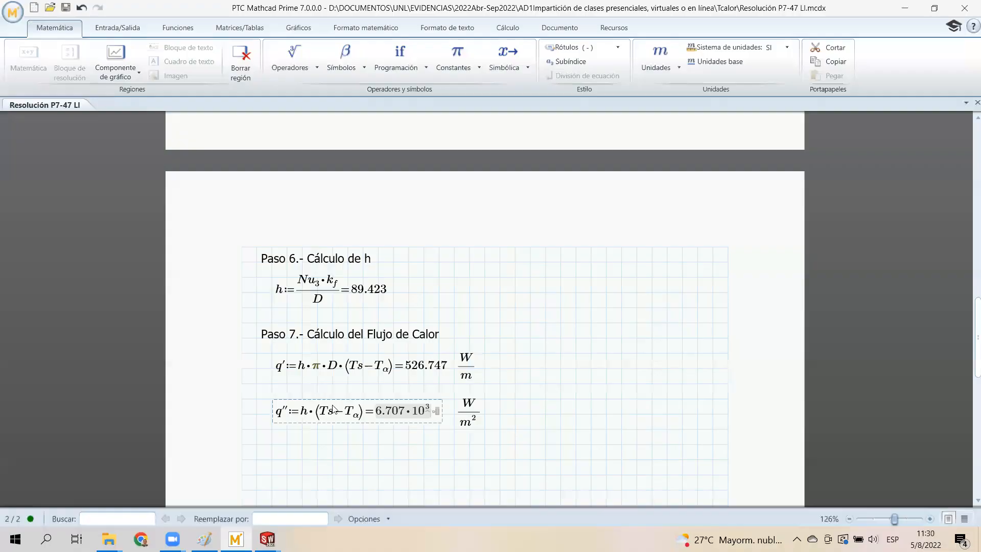
left_click(397, 418)
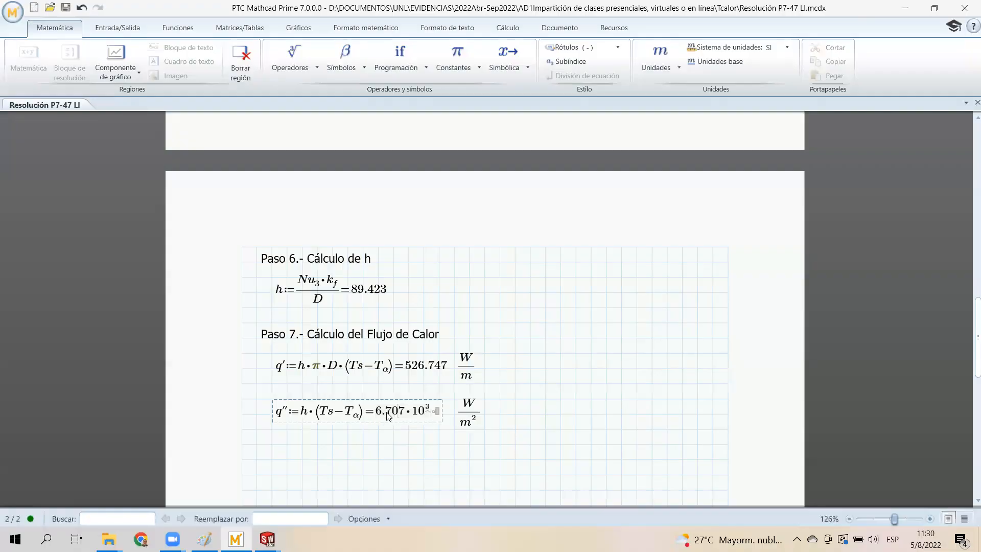
left_click(905, 8)
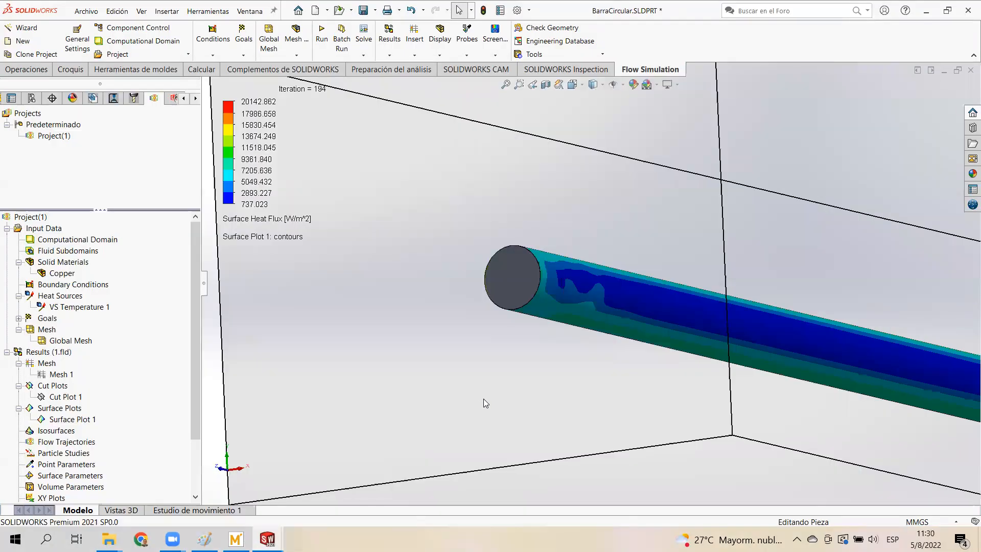
- View the whole bar within its computational domain and probe the surface heat flux on its low-flux side
scroll(460, 380, "up", 10)
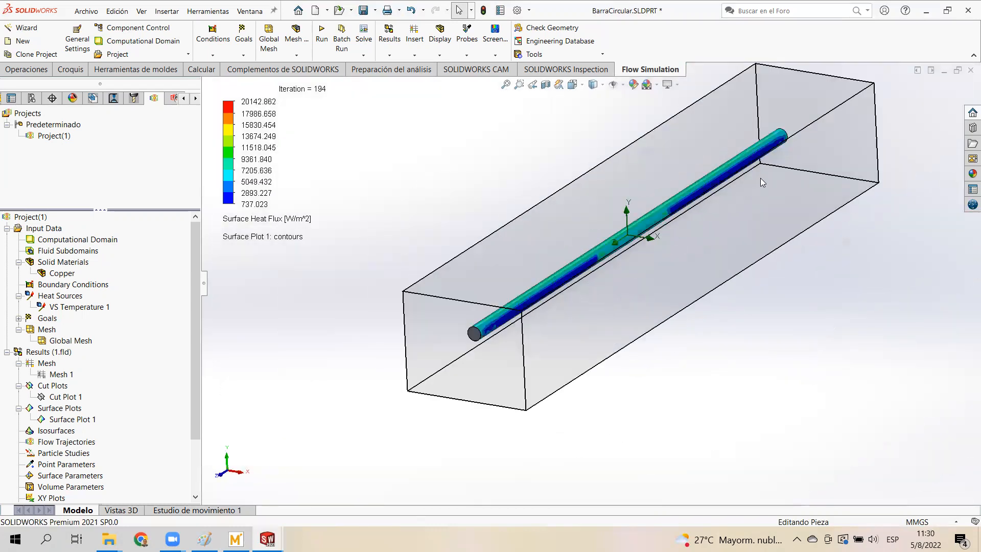
scroll(760, 182, "down", 2)
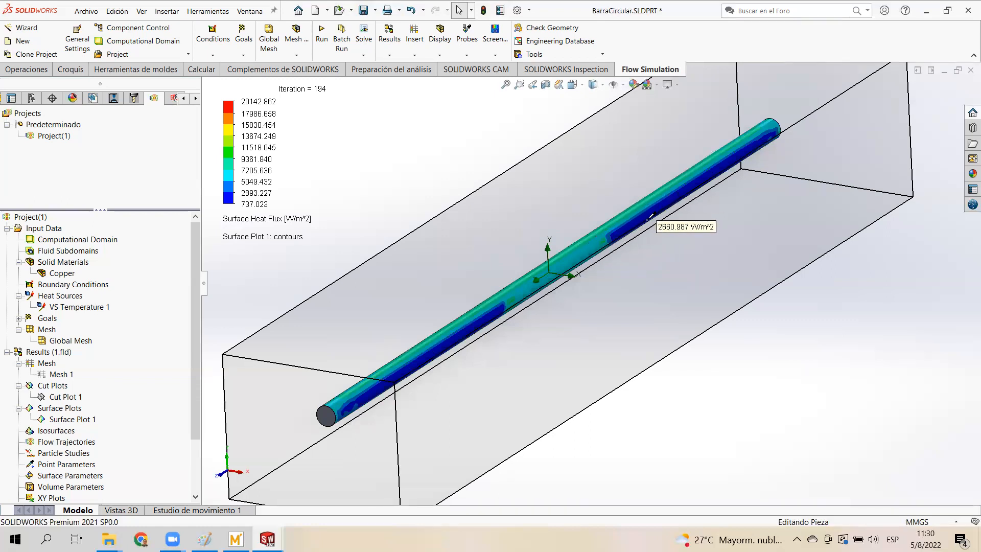
scroll(662, 225, "up", 3)
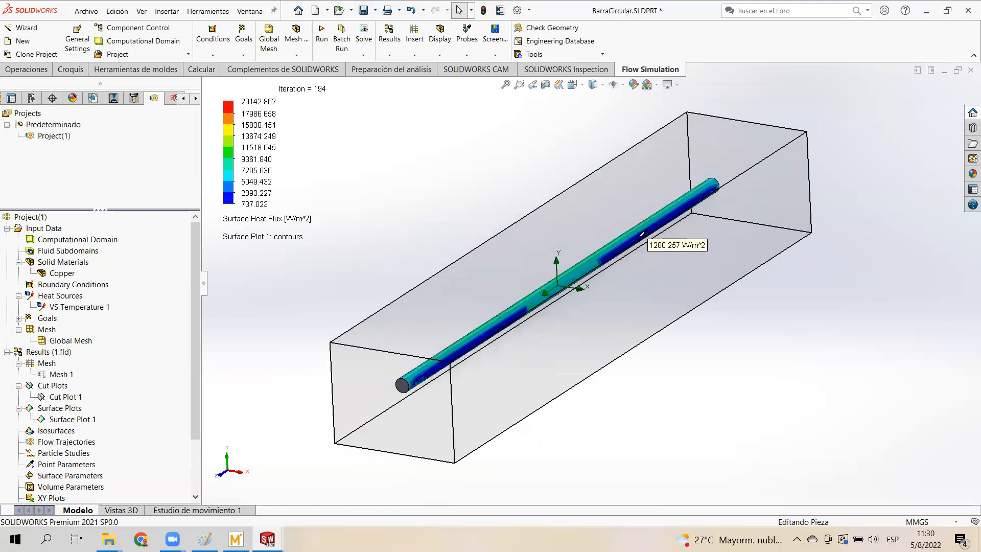
scroll(611, 253, "up", 2)
scroll(601, 262, "down", 1)
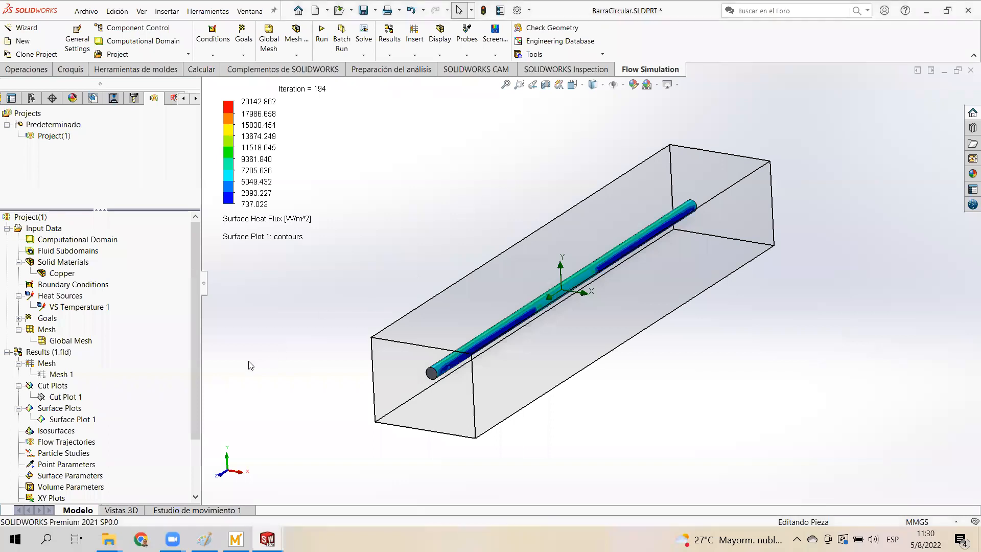
- Insert flow trajectories starting from the Planta plane with 20 points, drawn as Arrows and coloured by Pressure
left_click_drag(193, 329, 193, 398)
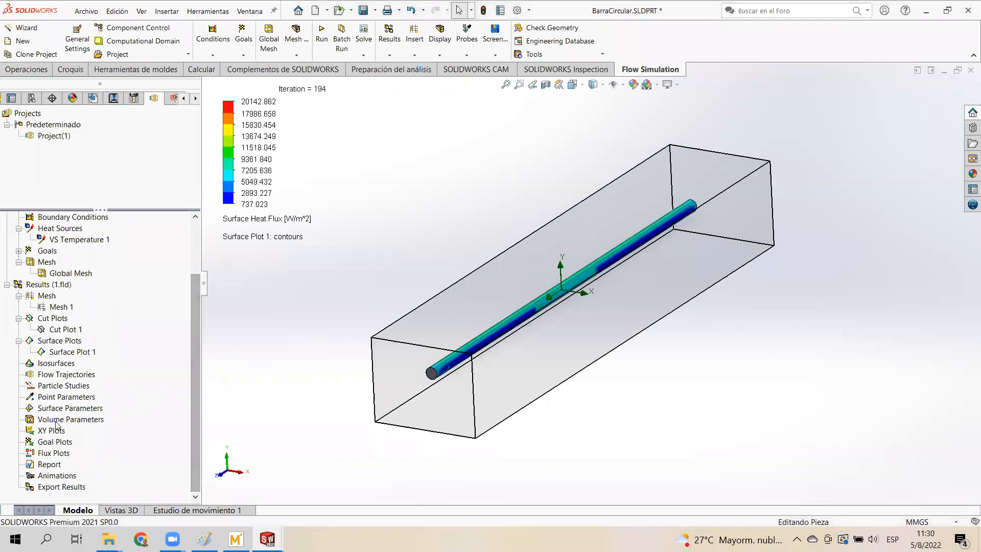
right_click(51, 378)
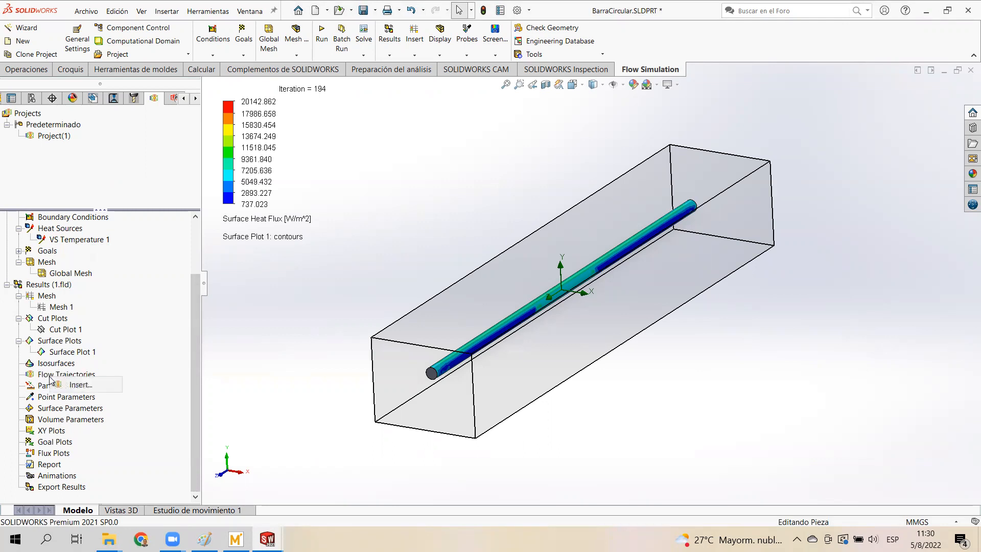
left_click(82, 385)
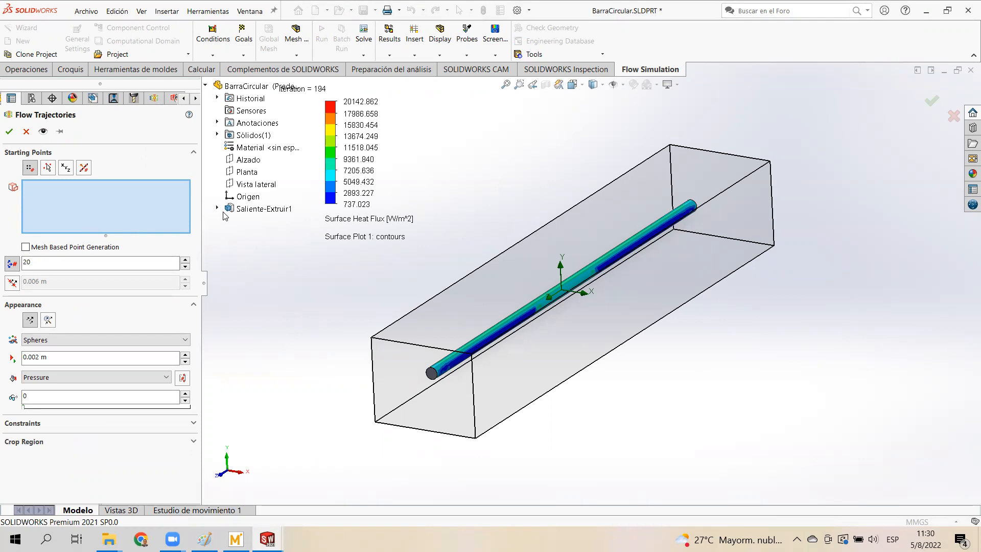
left_click(247, 172)
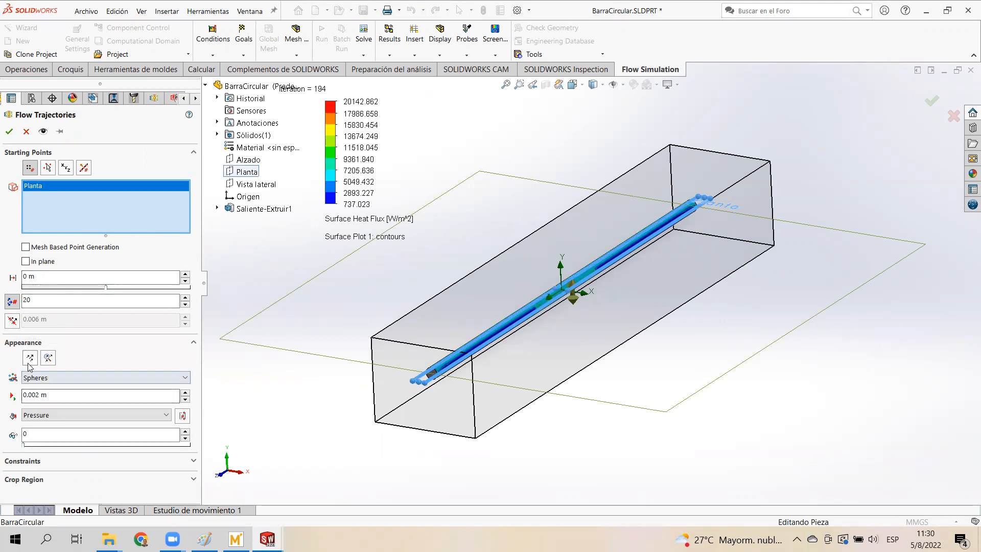
left_click(49, 379)
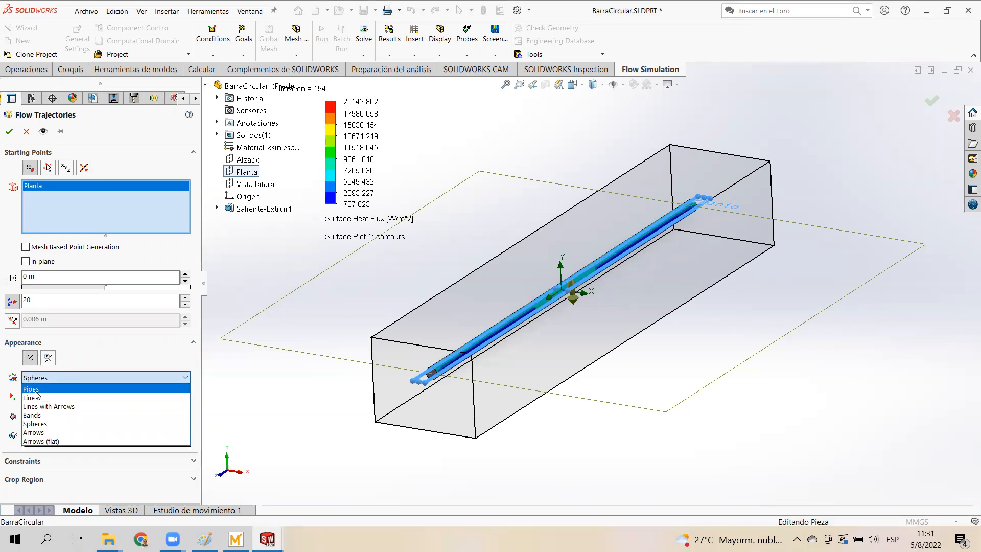
left_click(34, 434)
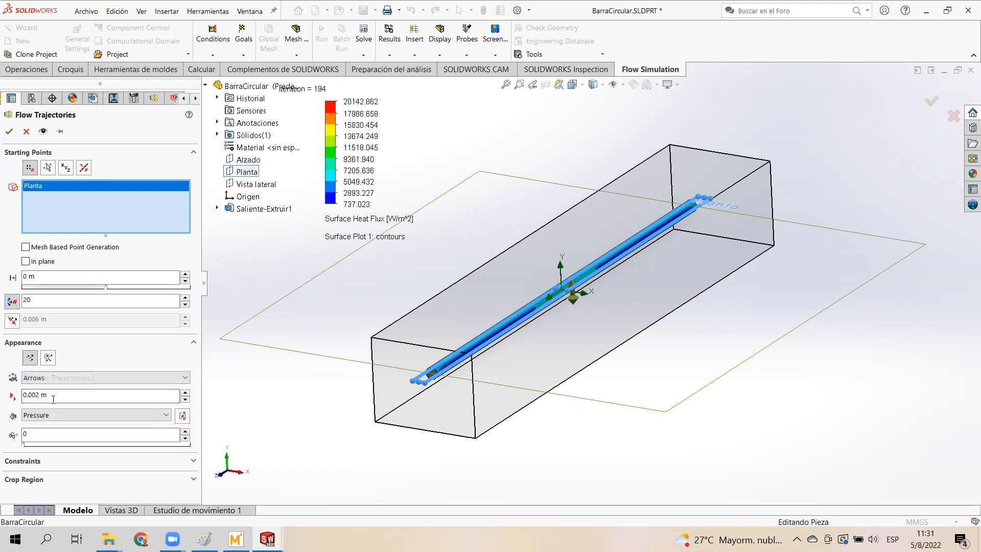
left_click(9, 132)
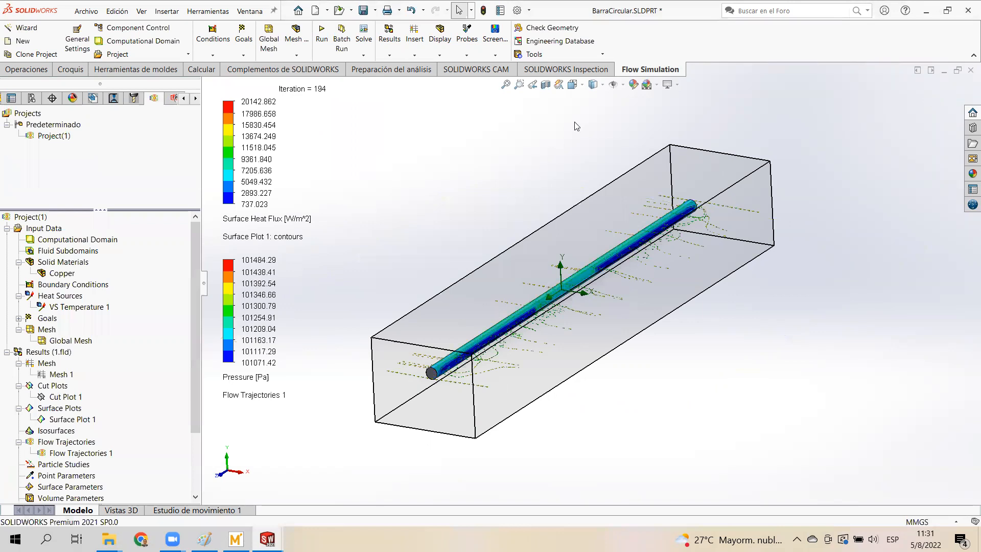
- Examine the flow trajectories from the top view, including the wake behind the bar and the flow around its end
left_click(573, 84)
left_click(586, 113)
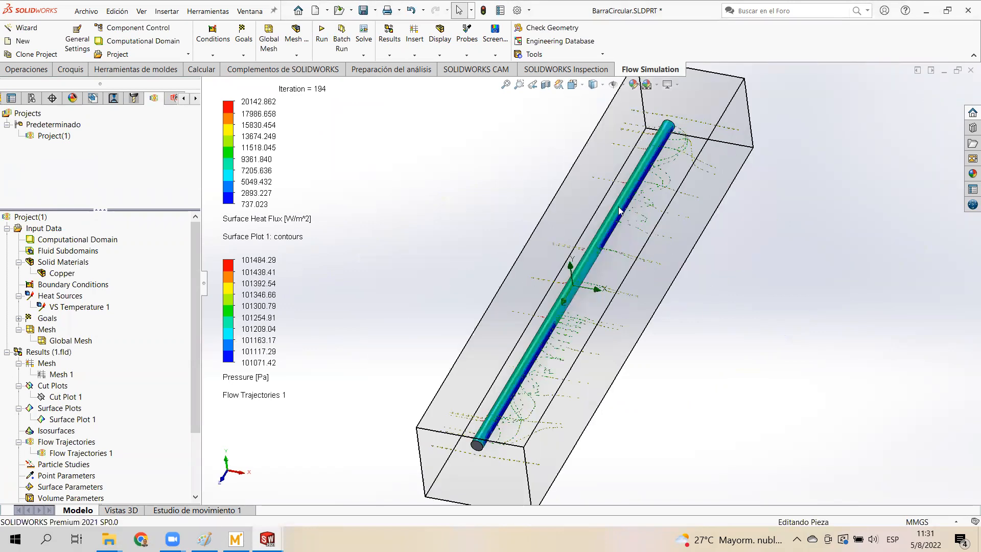
scroll(619, 402, "down", 5)
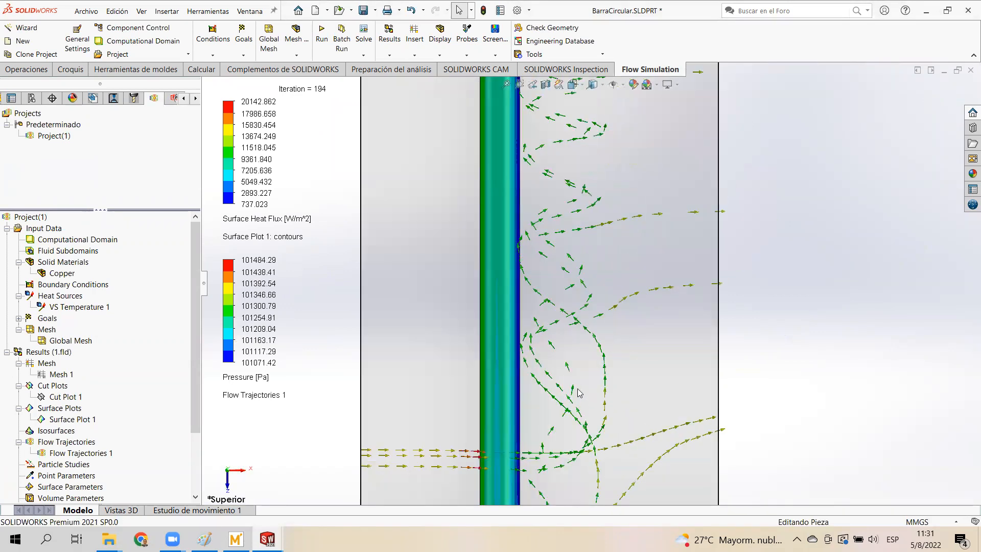
scroll(546, 276, "down", 3)
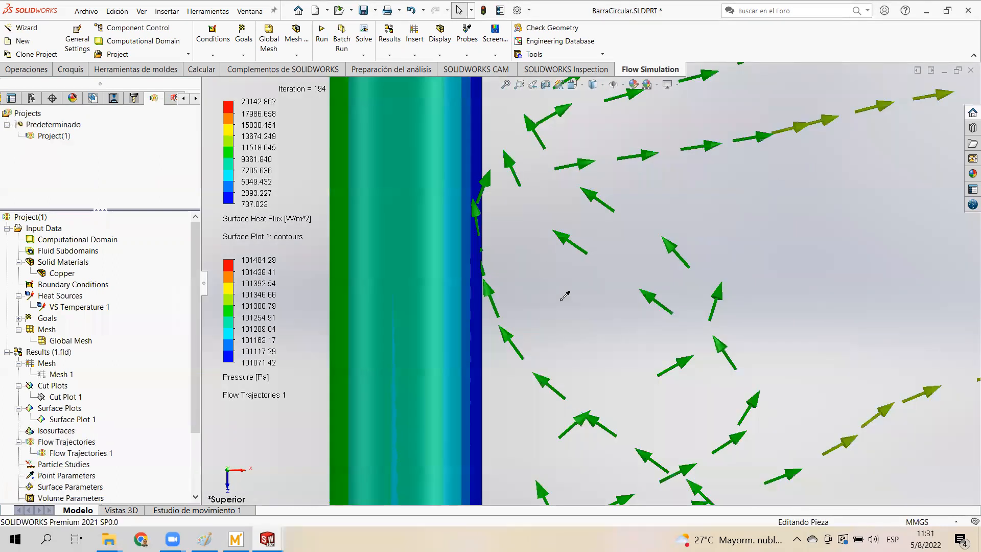
scroll(565, 295, "up", 5)
scroll(592, 306, "up", 1)
scroll(592, 240, "down", 1)
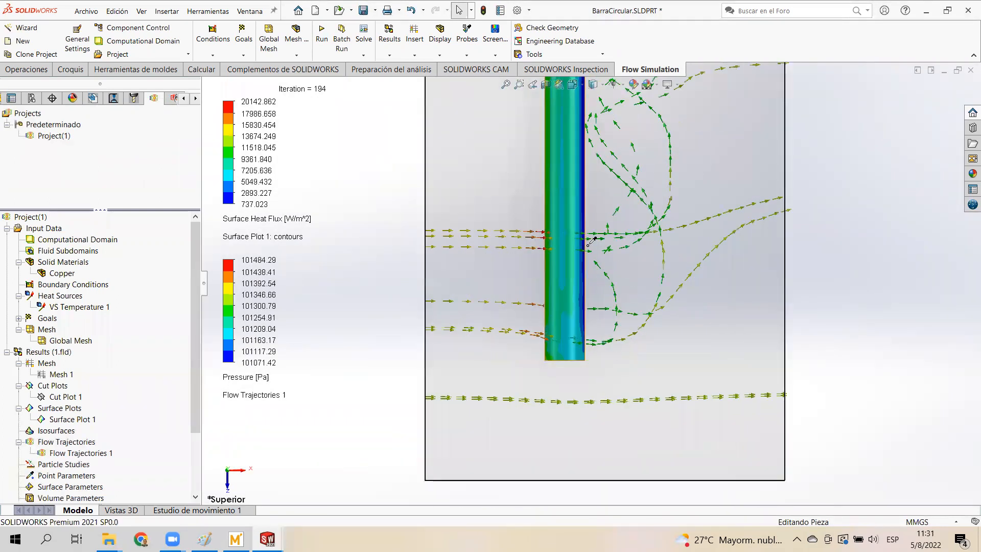
scroll(612, 356, "down", 3)
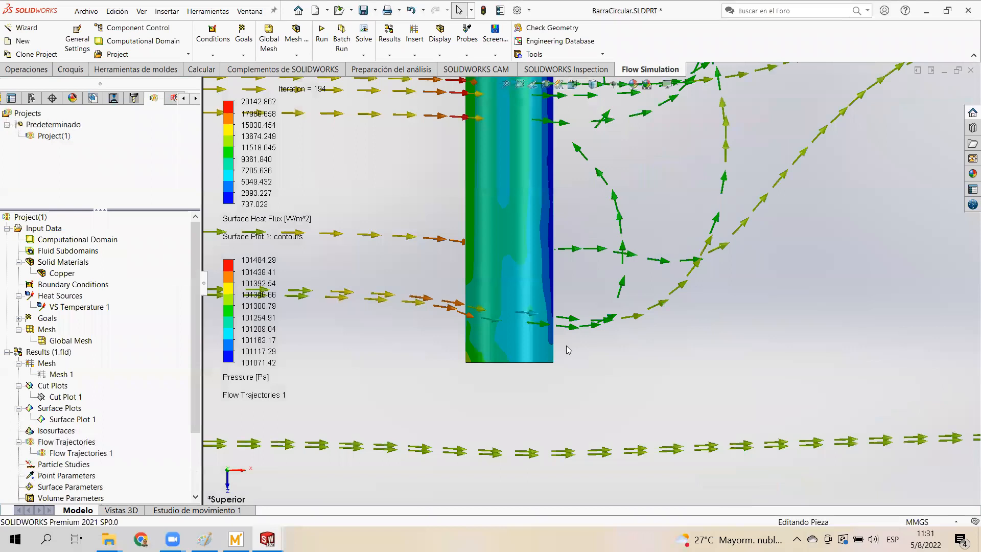
scroll(588, 282, "up", 4)
scroll(564, 292, "down", 2)
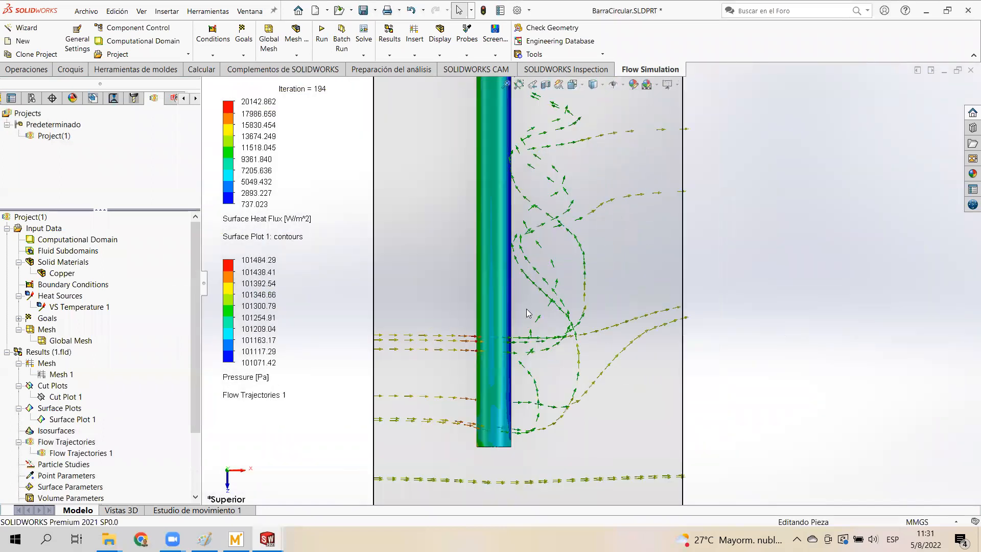
- Examine the flow trajectories around the bar's circular cross-section from the front view, upstream and in the wake
left_click(572, 85)
left_click(588, 128)
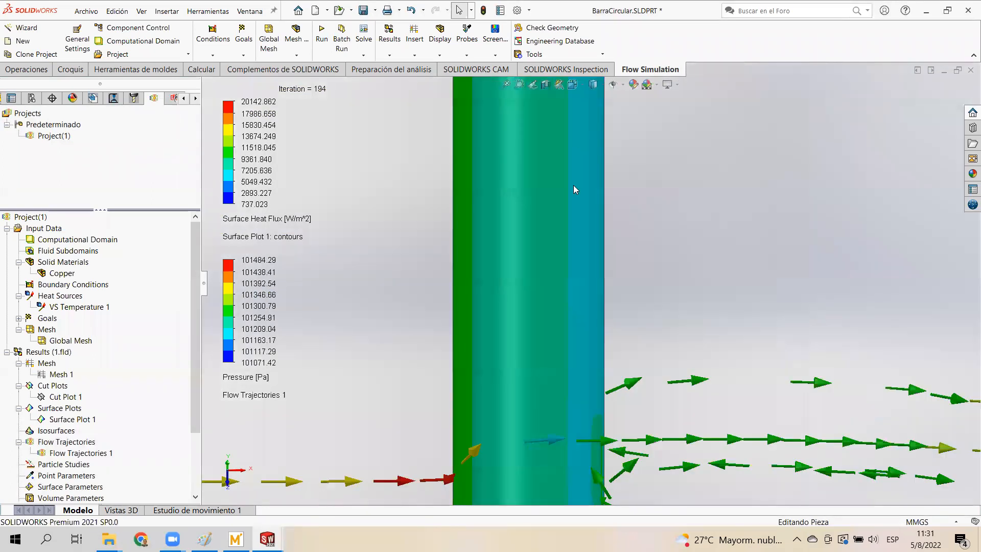
scroll(472, 294, "up", 3)
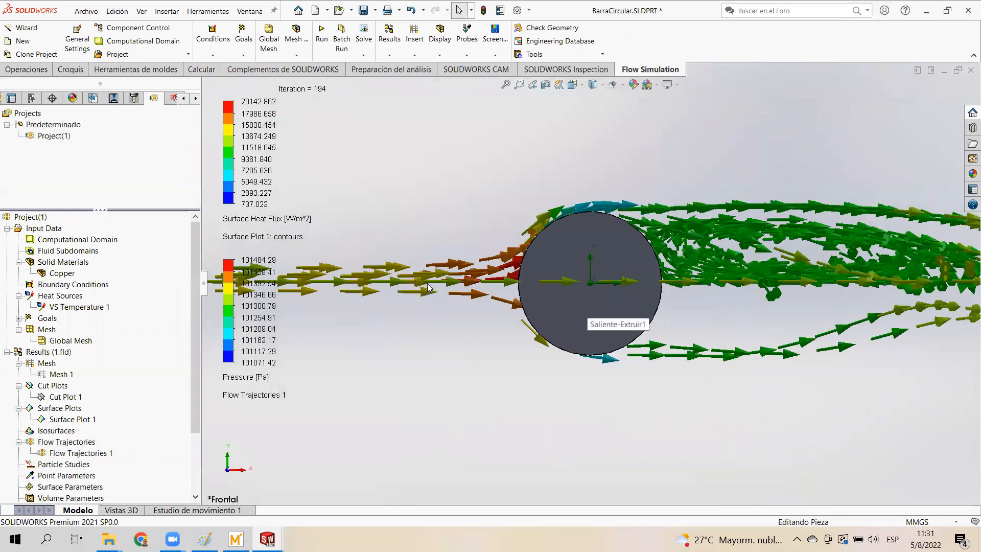
scroll(662, 255, "up", 5)
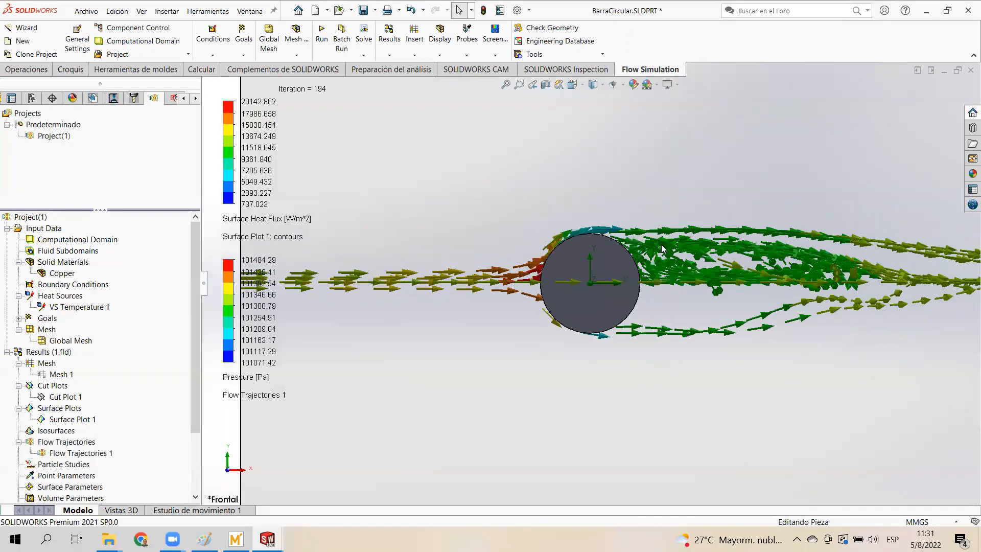
scroll(405, 304, "down", 2)
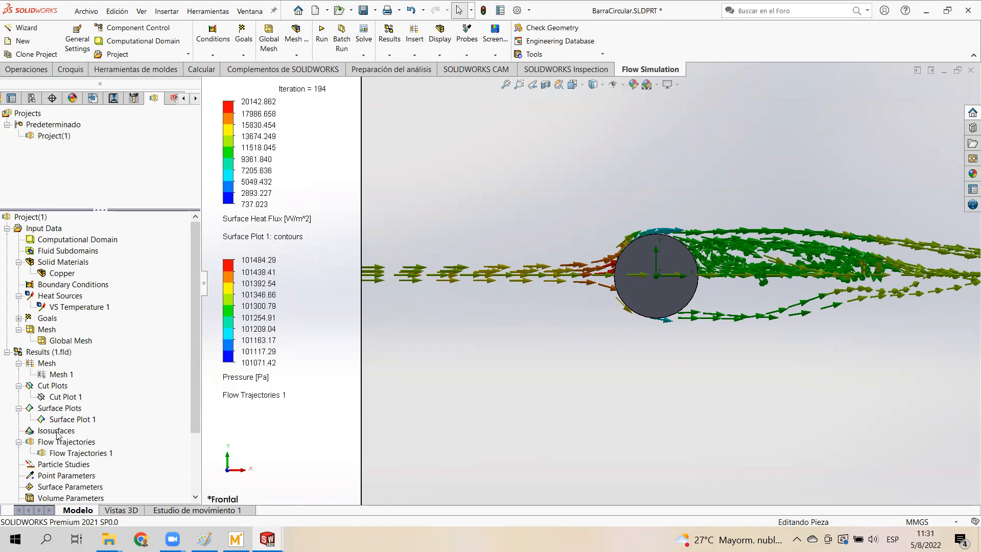
- Play the Flow Trajectories 1 animation and view it along the bar at an oblique angle
left_click(60, 453)
right_click(64, 456)
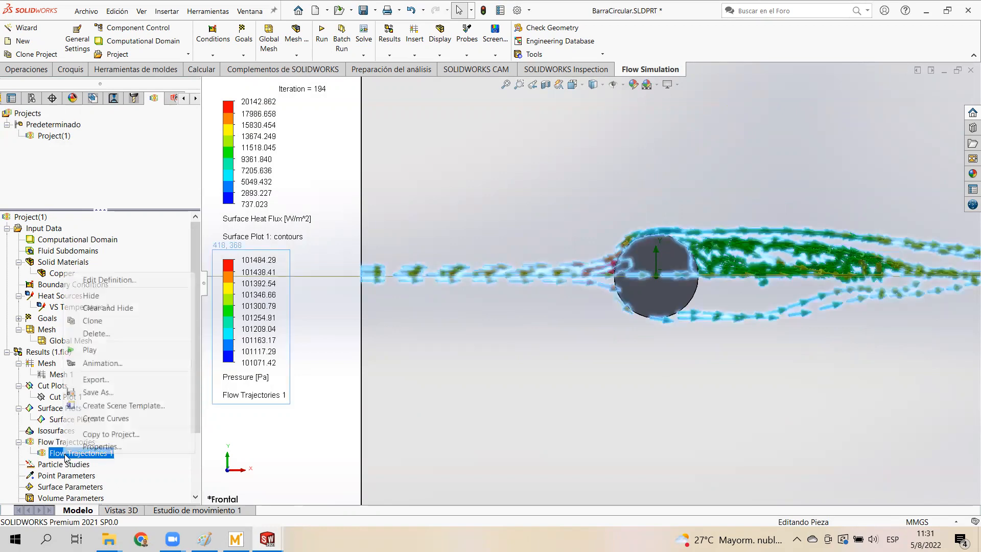
left_click(90, 350)
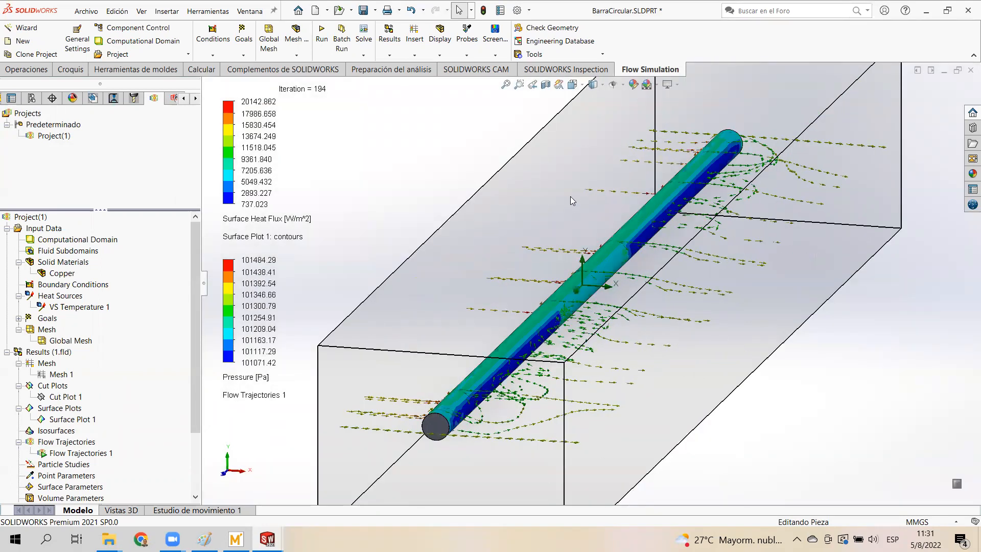
mouse_move(574, 257)
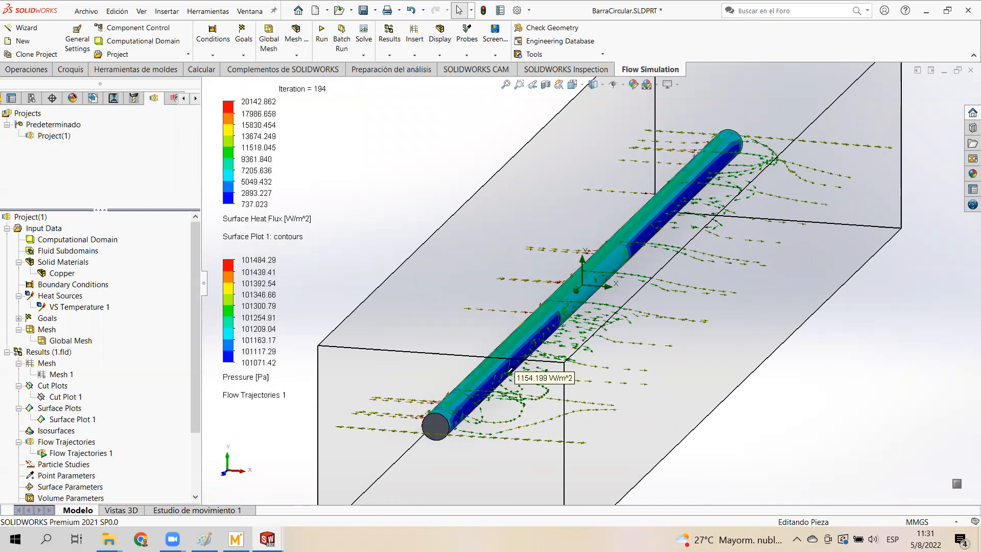
- Inspect the arrows in the wake beside the bar's low-flux band, and probe the surface heat flux there
scroll(511, 372, "down", 2)
scroll(521, 357, "down", 2)
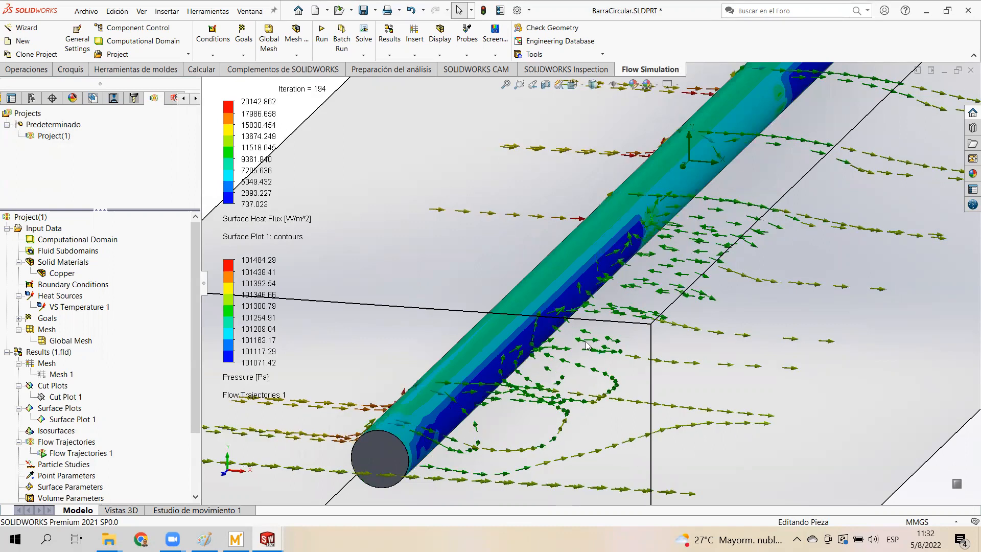
scroll(676, 249, "up", 4)
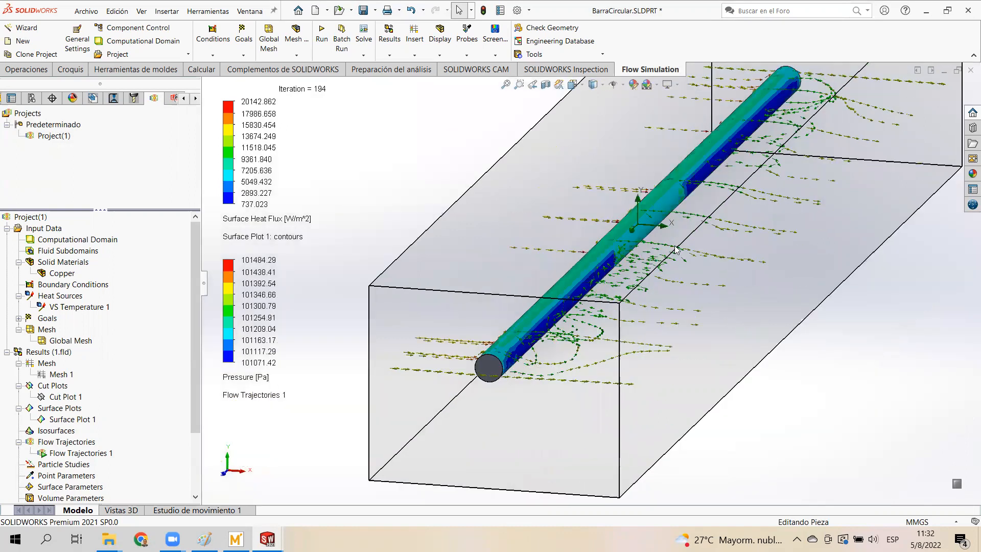
scroll(676, 249, "up", 3)
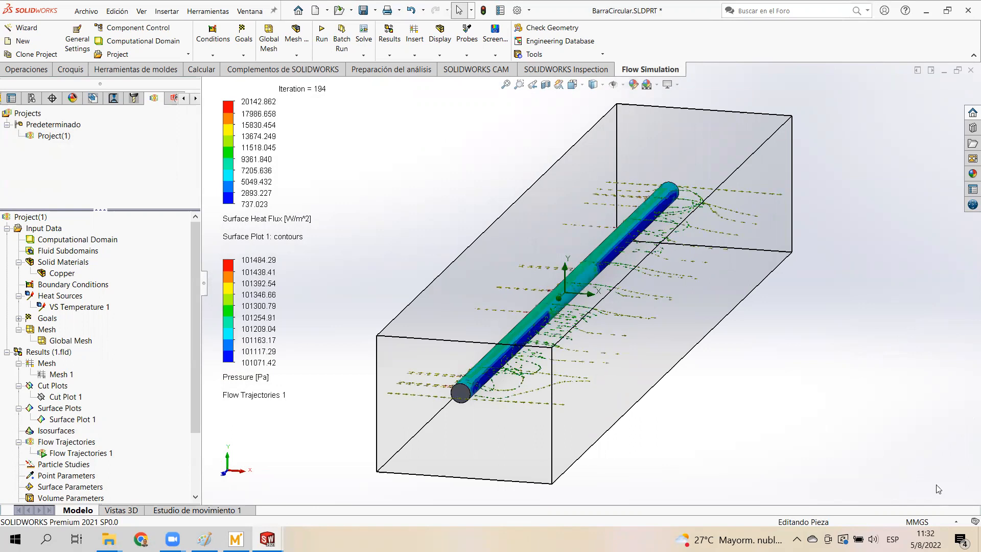
scroll(519, 395, "down", 3)
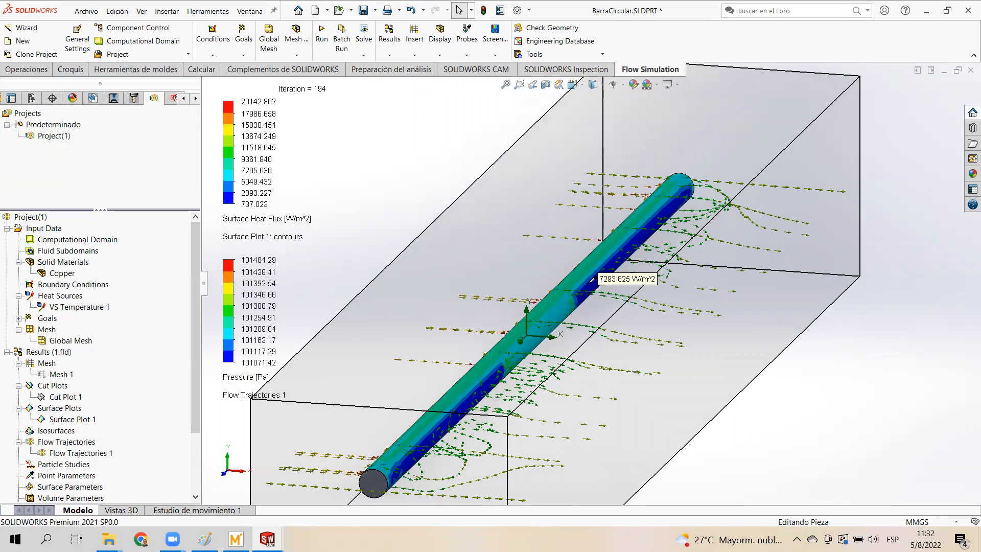
scroll(591, 279, "up", 3)
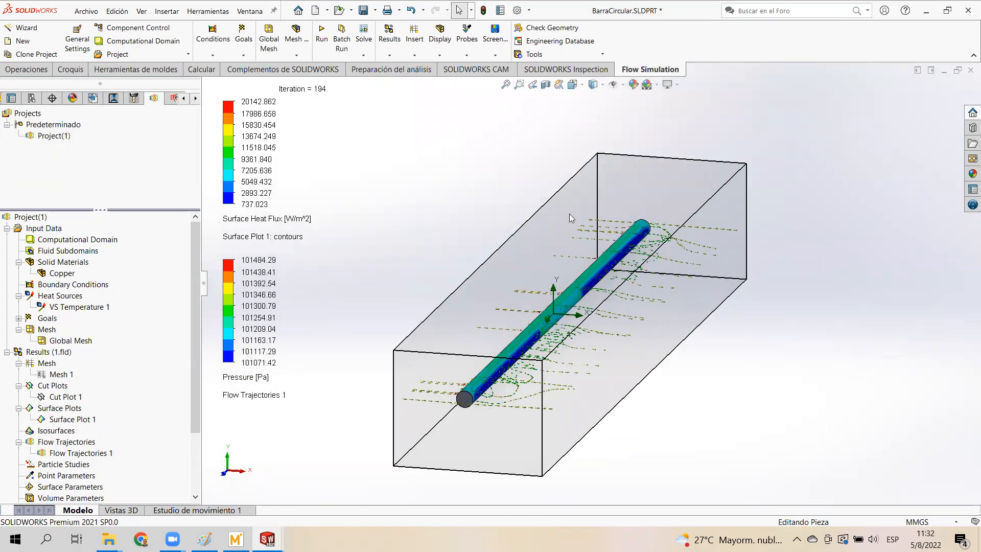